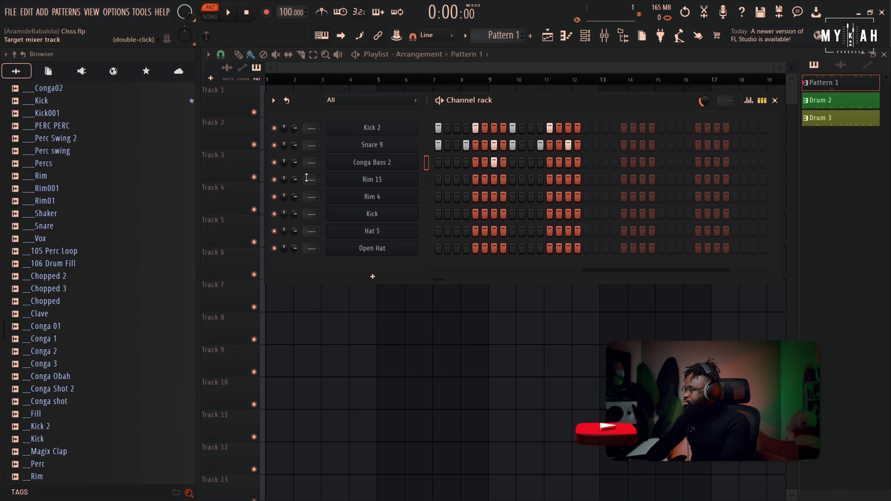
# Play Pattern 1 to hear the drum groove and stop playback.
pyautogui.press('space')
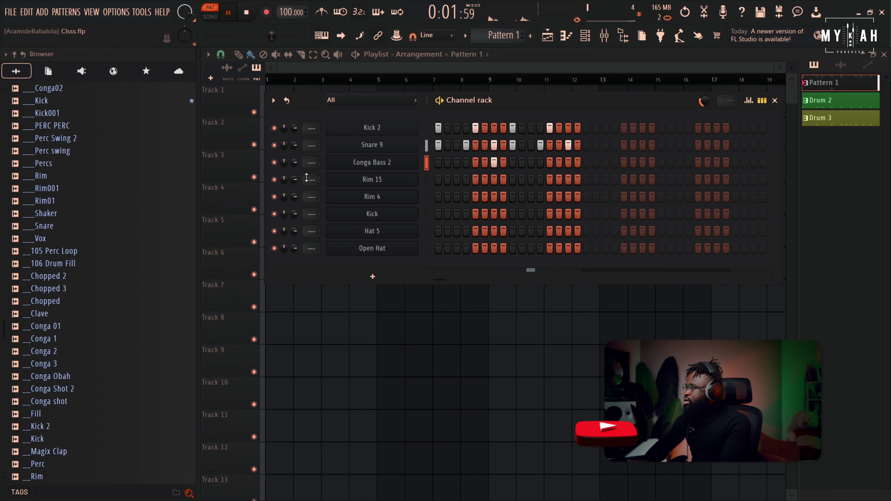
pyautogui.press('space')
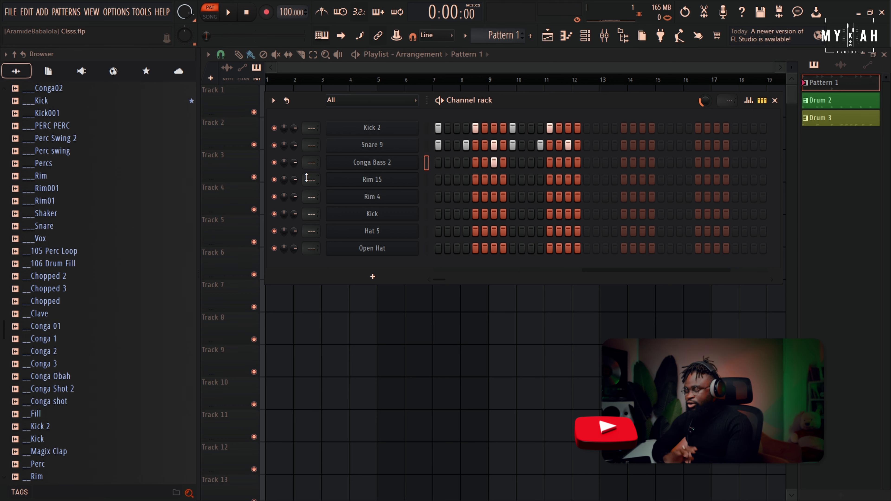
# Load Fruity Soft Clipper into the first effect slot of the Master mixer track and raise its threshold to maximum.
pyautogui.press('F9')
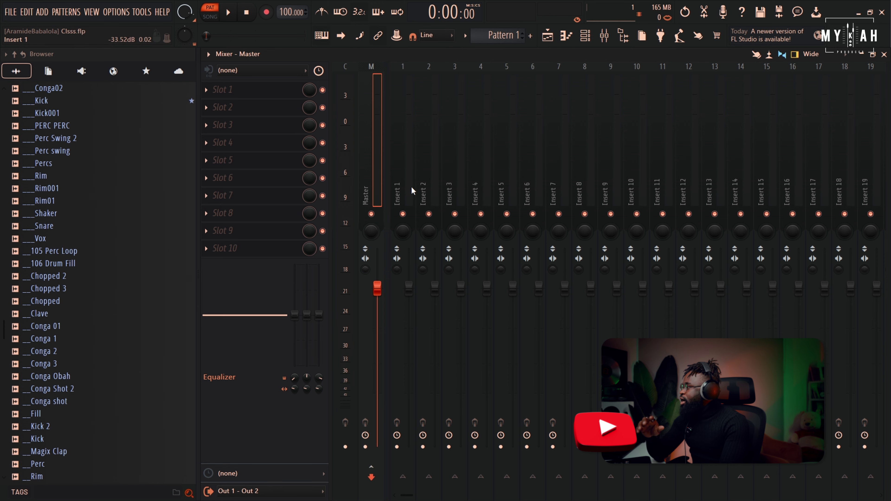
pyautogui.click(272, 92)
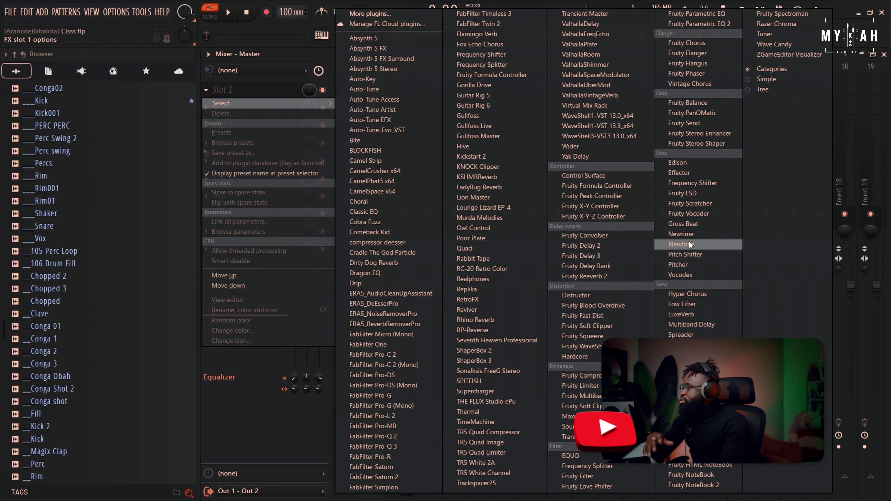
pyautogui.click(607, 328)
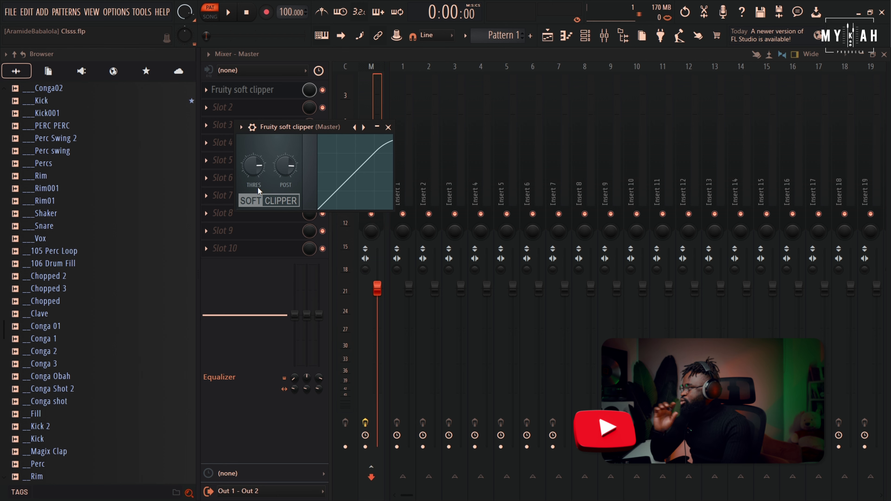
pyautogui.moveTo(254, 172); pyautogui.dragTo(253, 154)
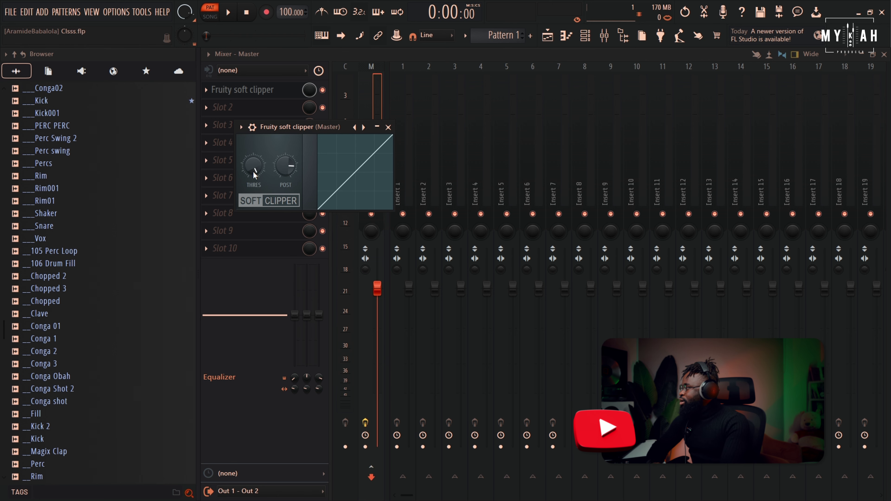
# Return to the playlist and channel rack, and play Pattern 1 through the soft clipper.
pyautogui.click(549, 36)
pyautogui.click(589, 37)
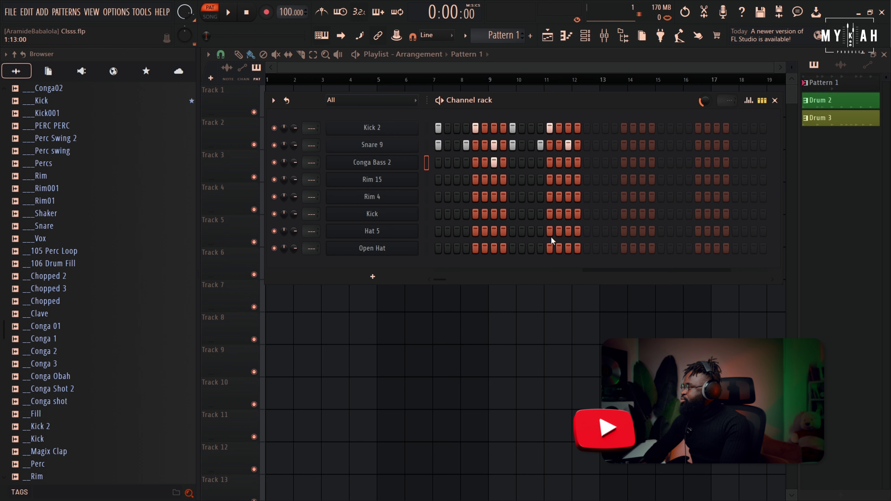
pyautogui.press('space')
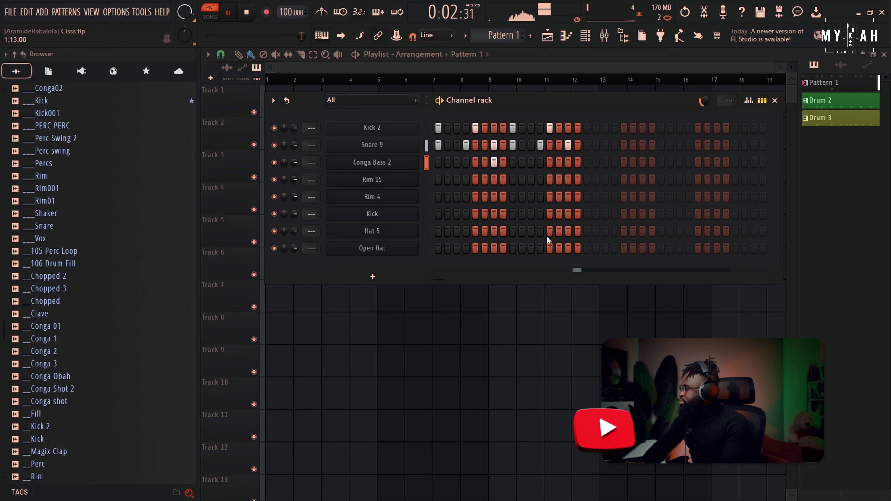
pyautogui.press('space')
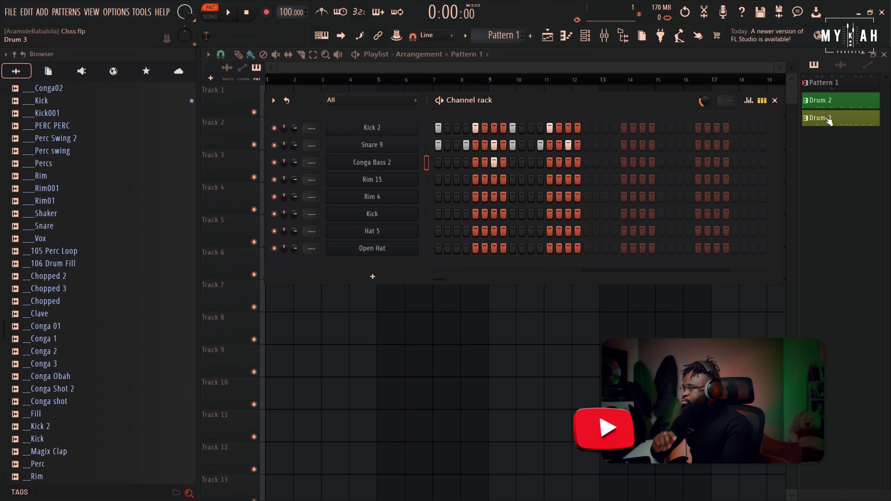
# Rename Pattern 1 as "DRUM gROOVE" and give it a teal colour.
pyautogui.rightClick(826, 83)
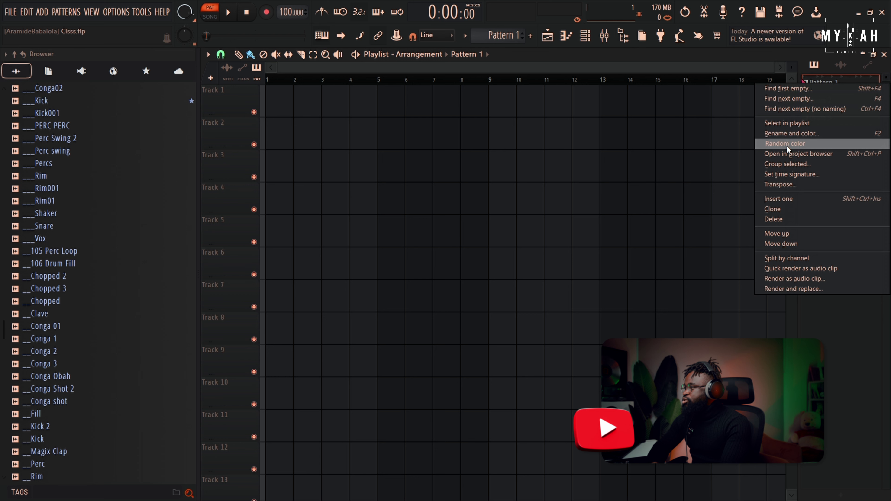
pyautogui.click(819, 77)
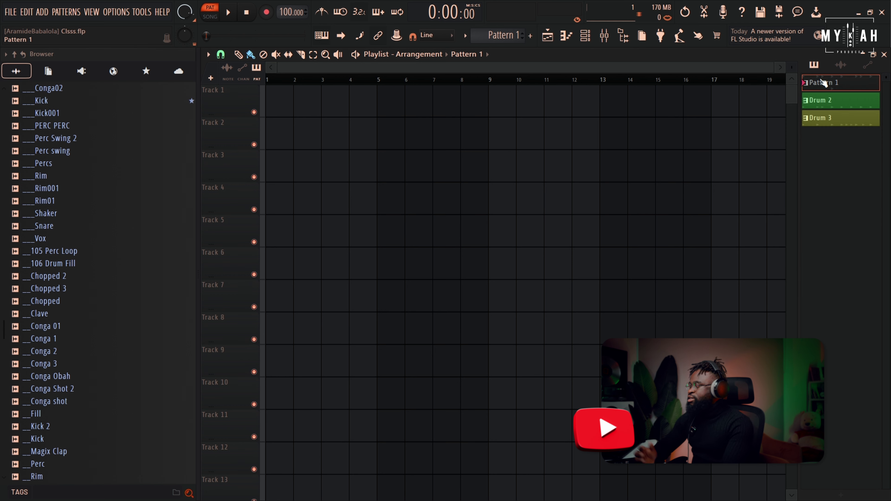
pyautogui.rightClick(817, 79)
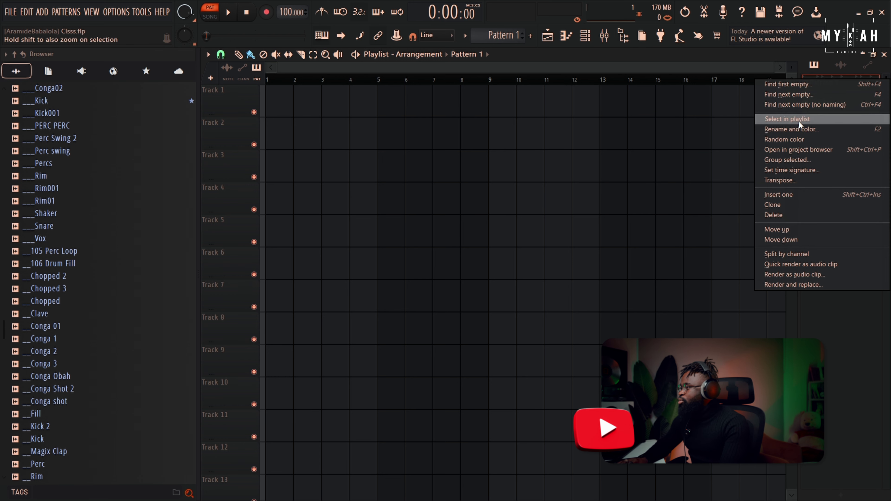
pyautogui.click(799, 129)
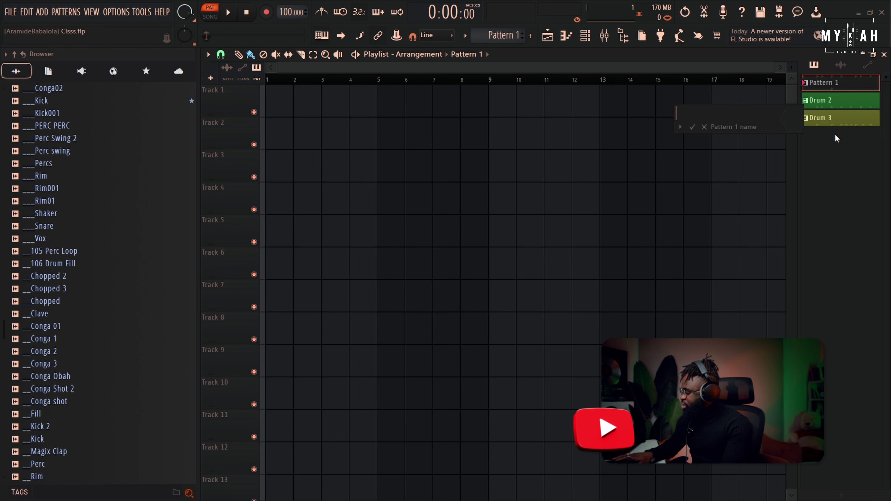
pyautogui.press('capslock')
pyautogui.write('DRUM')
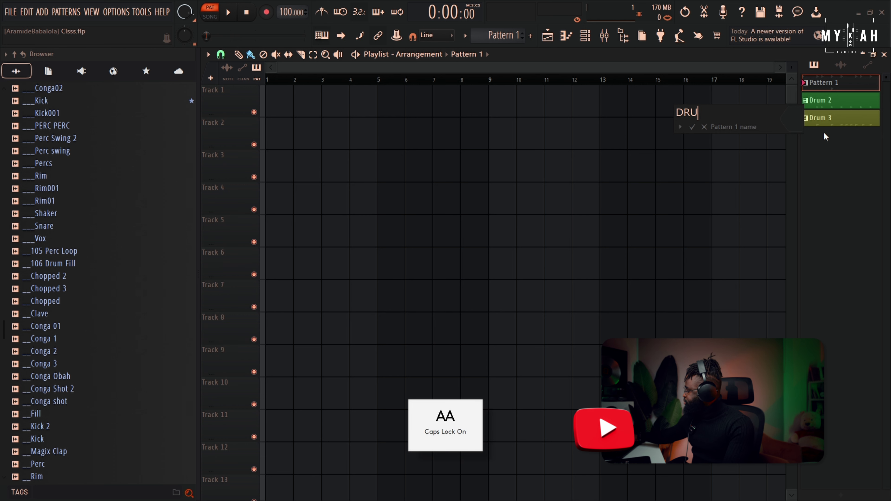
pyautogui.press('capslock')
pyautogui.write('g')
pyautogui.press('capslock')
pyautogui.write('ROOVE')
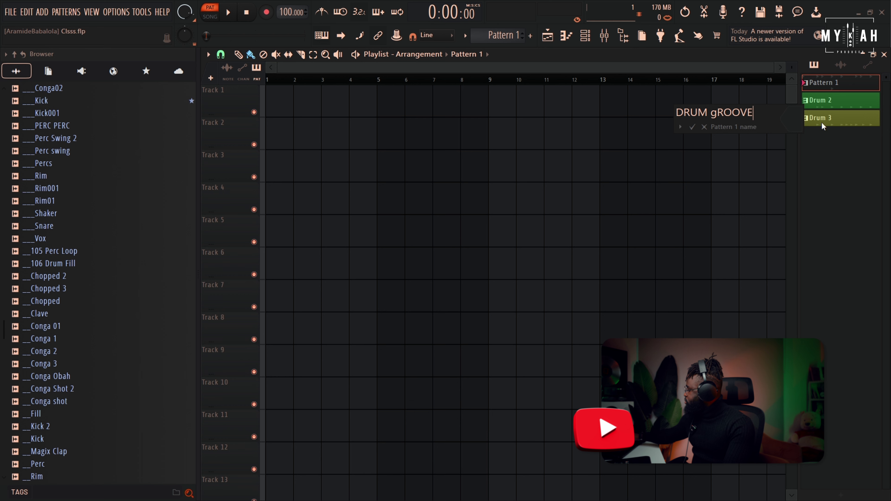
pyautogui.click(793, 118)
pyautogui.click(786, 229)
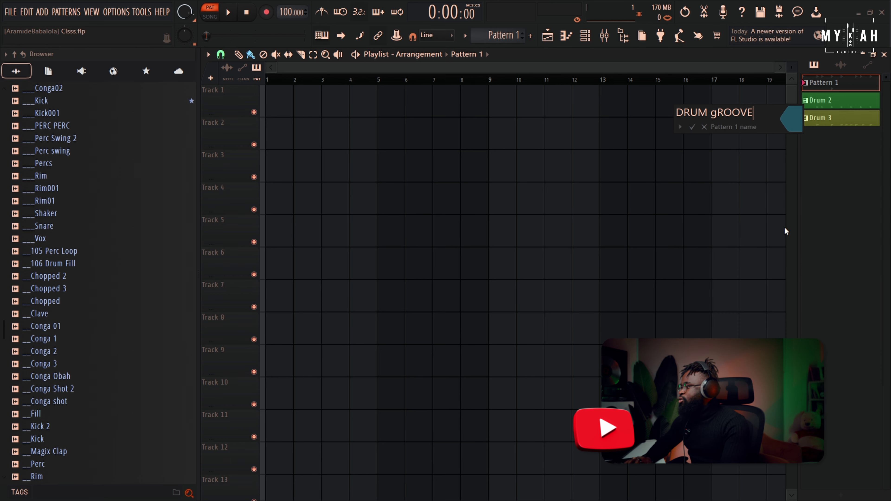
pyautogui.press('Return')
# Split the DRUM gROOVE pattern by channel and give the Kick 2, Snare 9 and Conga Bass 2 patterns random colours.
pyautogui.rightClick(807, 83)
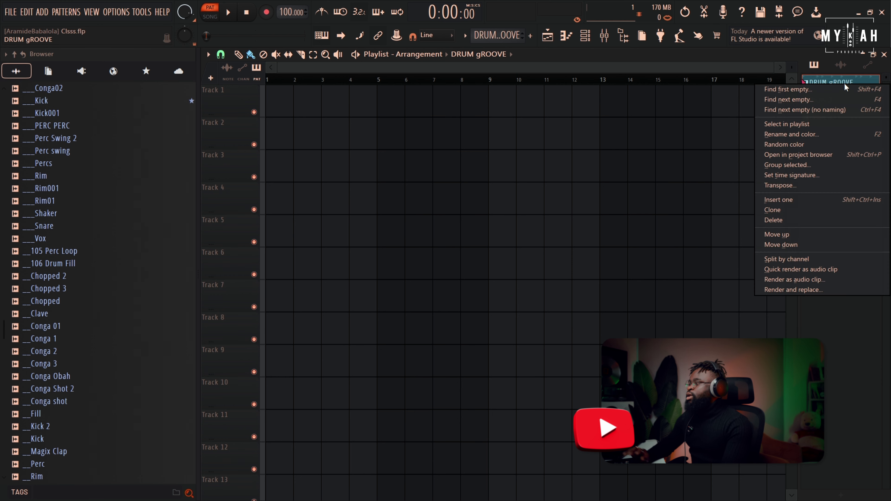
pyautogui.click(790, 259)
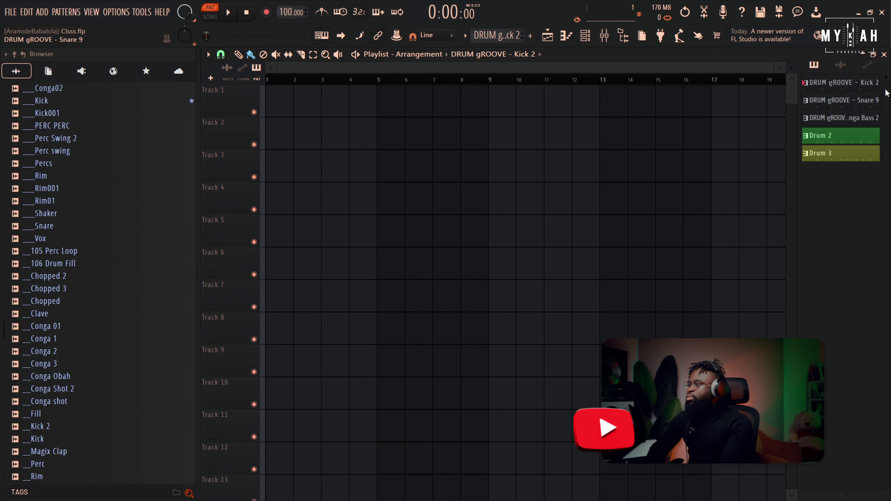
pyautogui.rightClick(845, 91)
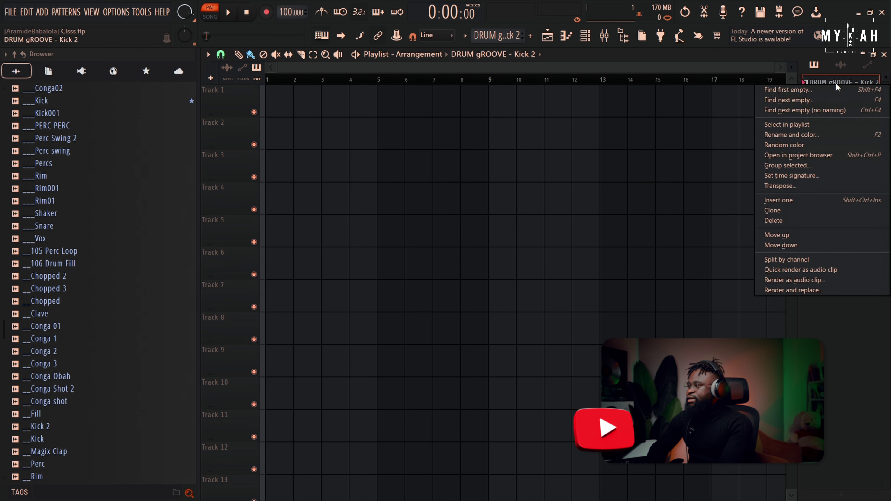
pyautogui.click(794, 145)
pyautogui.rightClick(809, 104)
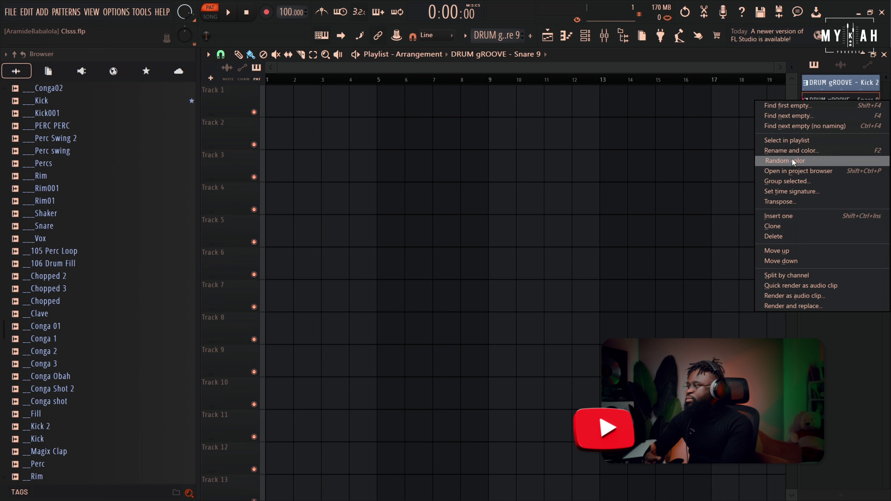
pyautogui.click(794, 161)
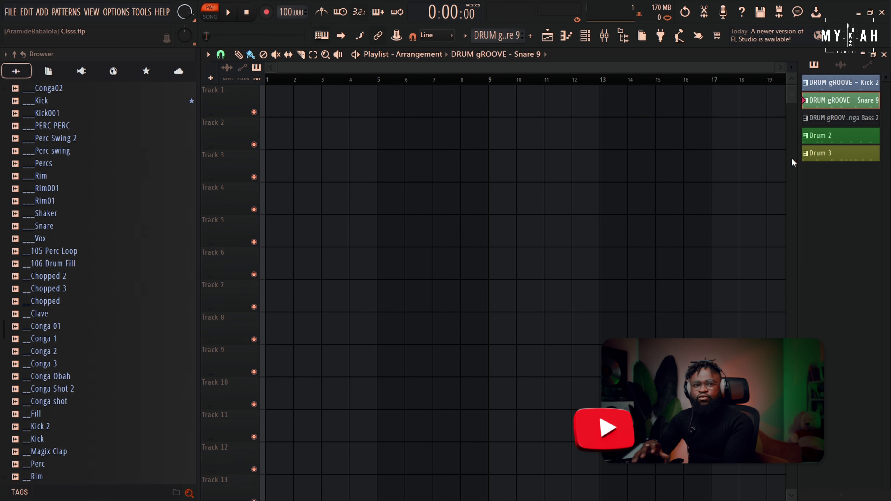
pyautogui.rightClick(853, 118)
pyautogui.click(785, 178)
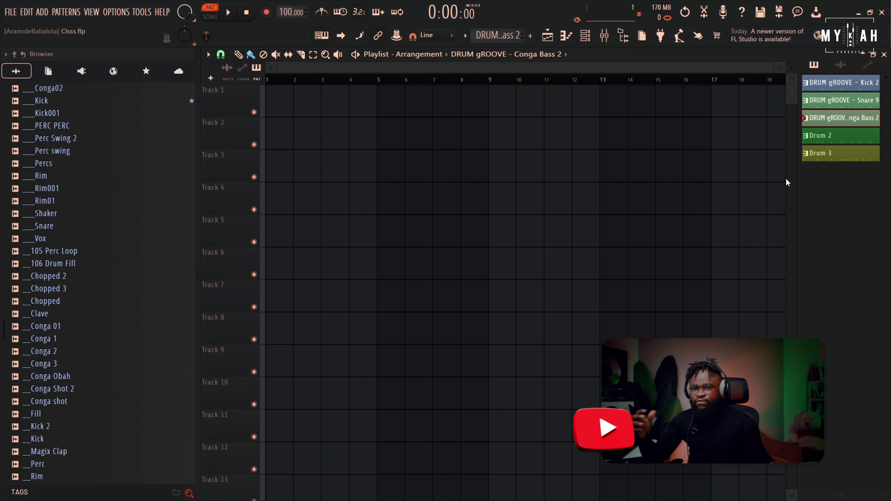
pyautogui.click(856, 86)
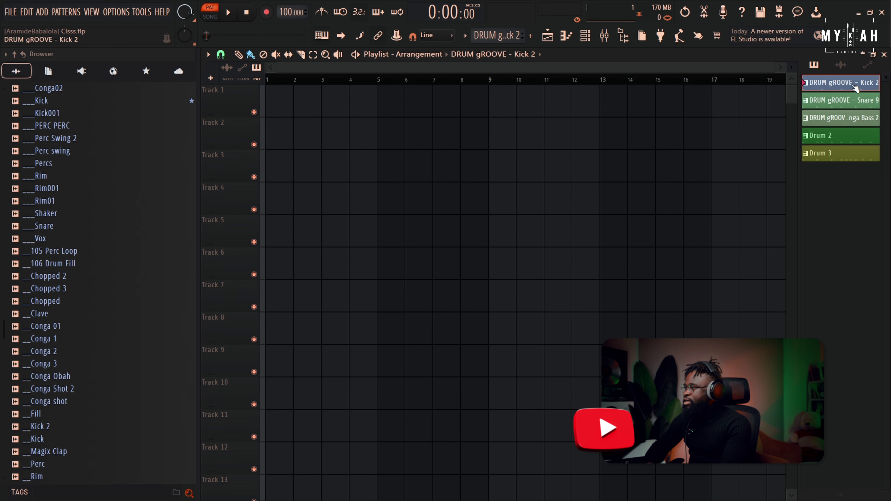
pyautogui.click(854, 102)
pyautogui.click(852, 119)
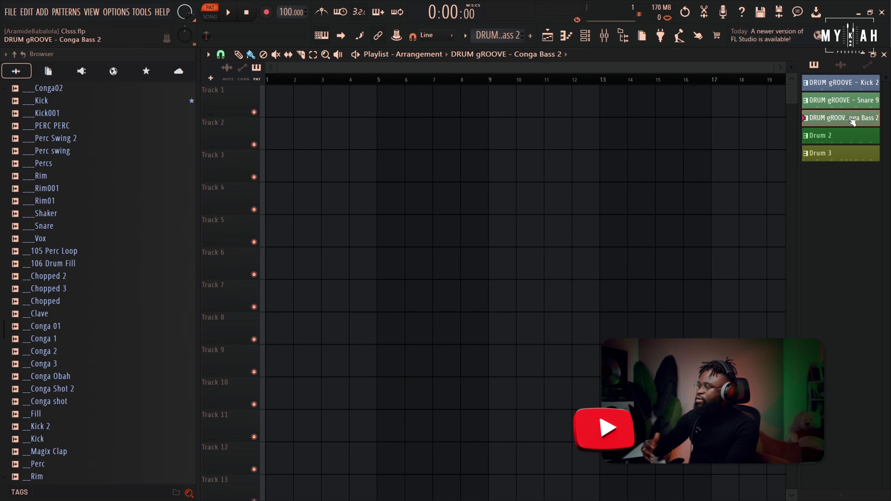
# Paint the DRUM gROOVE – Kick 2 pattern on Track 1 of the playlist across bars 1 to 4.
pyautogui.click(865, 89)
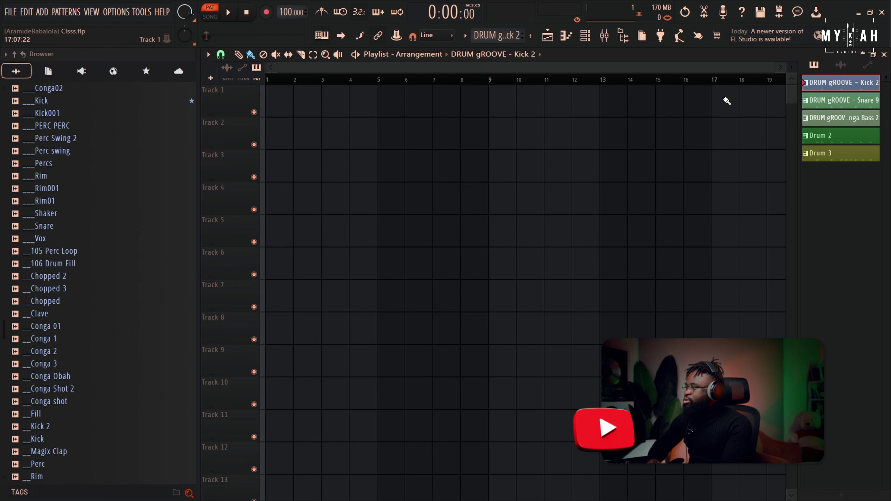
pyautogui.click(547, 39)
pyautogui.click(548, 40)
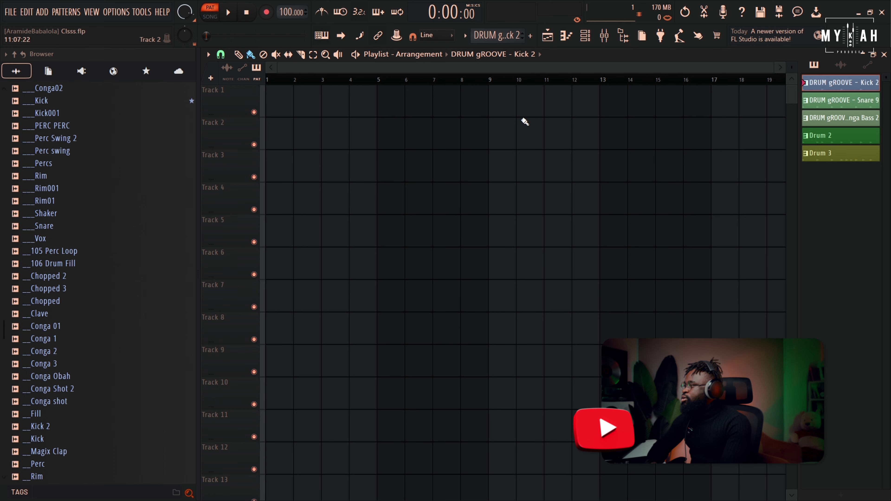
pyautogui.moveTo(280, 105); pyautogui.dragTo(358, 109)
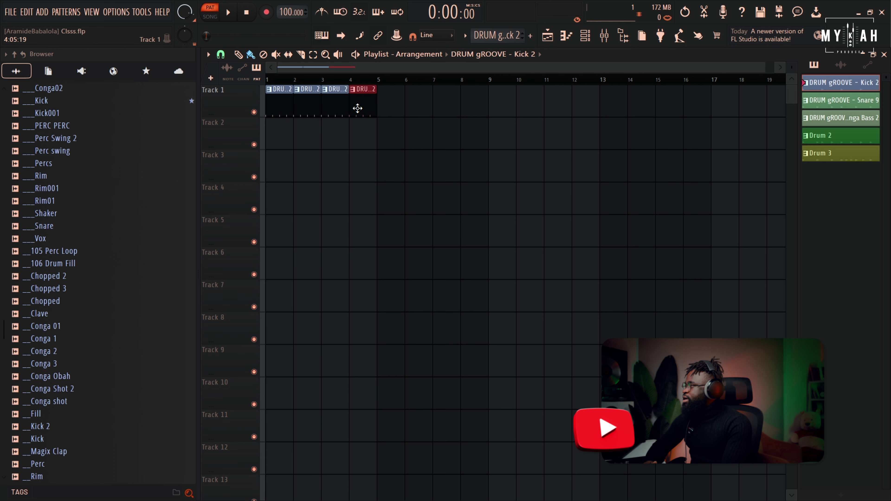
pyautogui.click(226, 56)
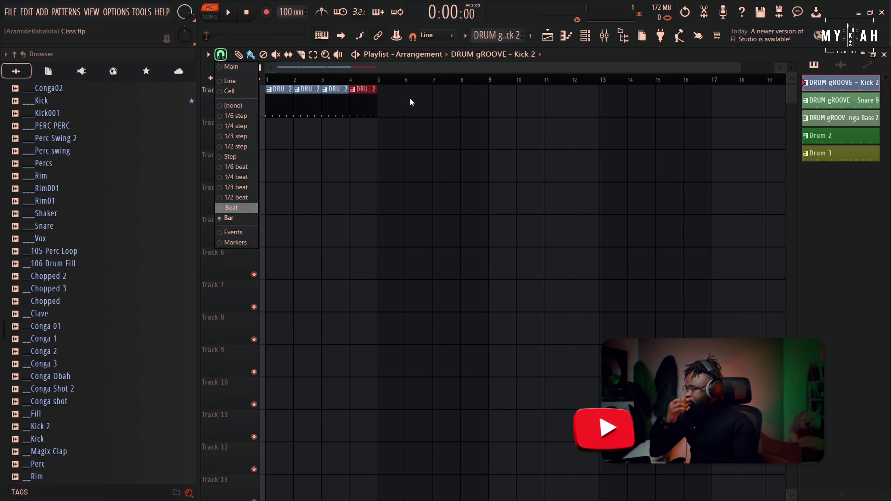
pyautogui.click(376, 66)
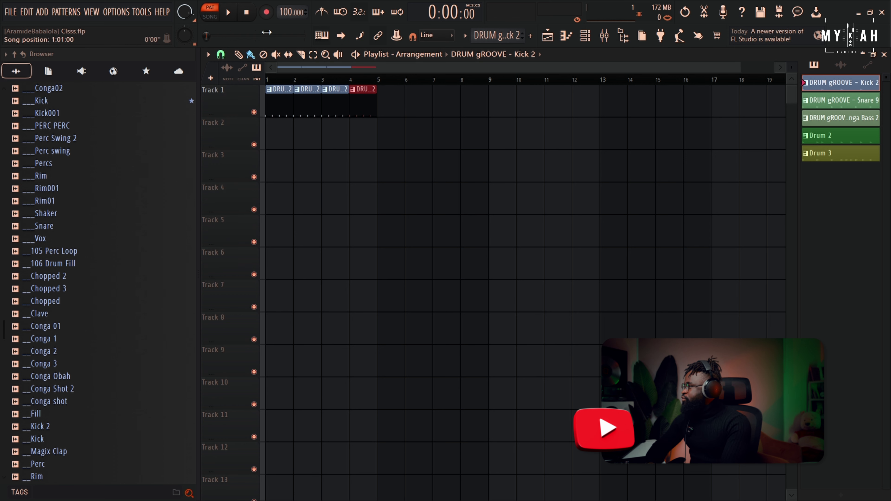
# Switch playback to song mode and play the kick clips in the playlist.
pyautogui.click(210, 16)
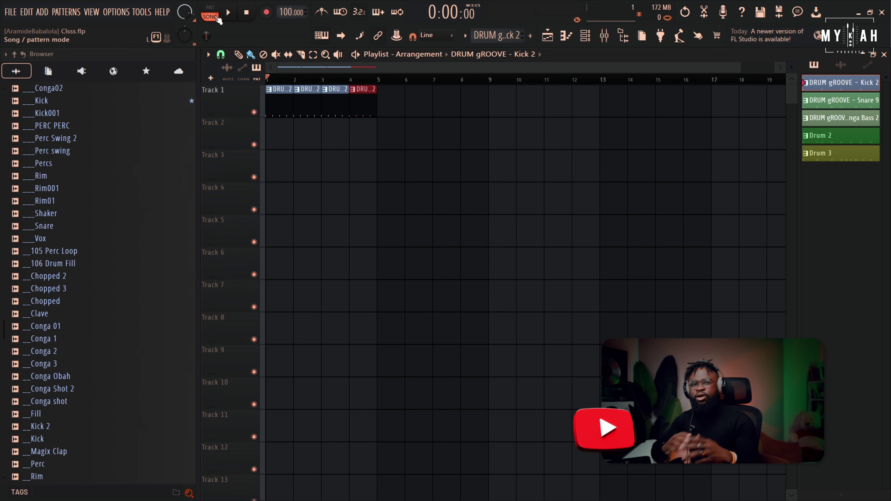
pyautogui.click(228, 14)
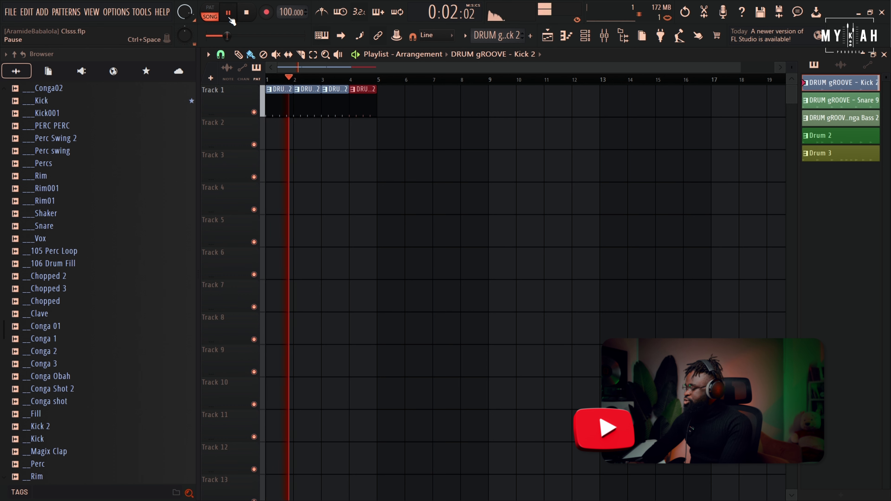
pyautogui.click(246, 12)
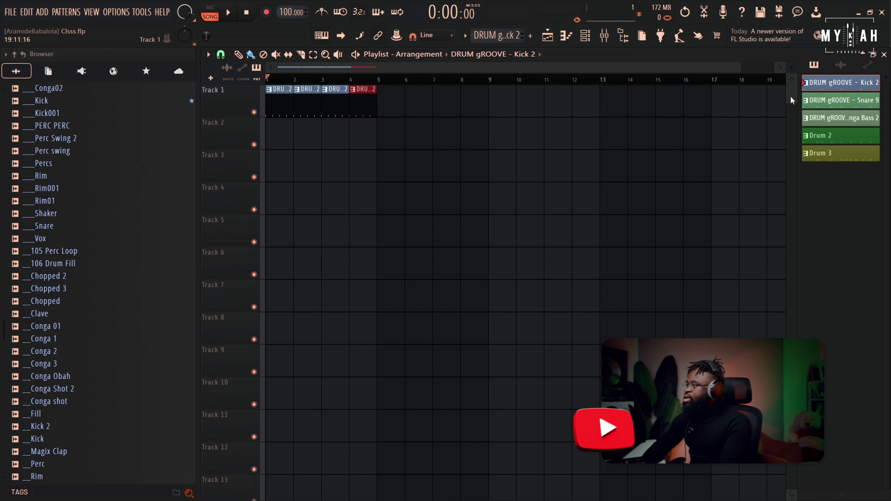
# Paint the DRUM gROOVE – Snare 9 pattern on Track 2 across bars 1 to 4 and play the song.
pyautogui.click(841, 100)
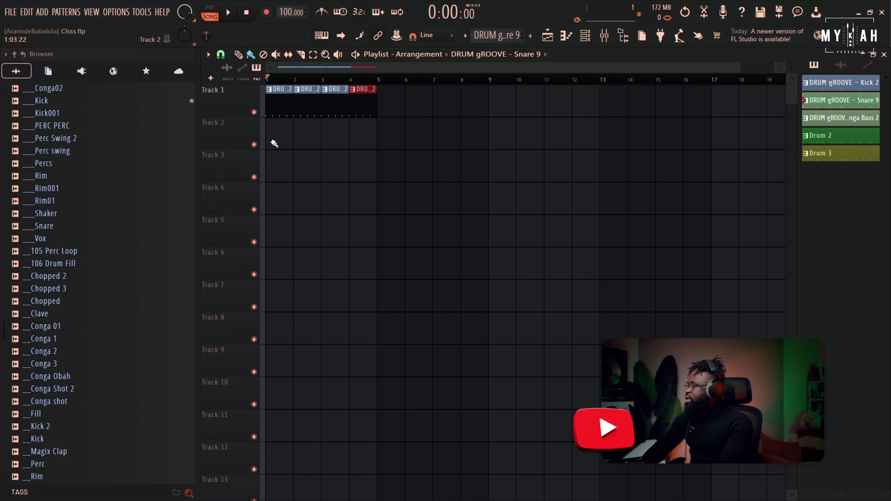
pyautogui.moveTo(273, 143); pyautogui.dragTo(364, 143)
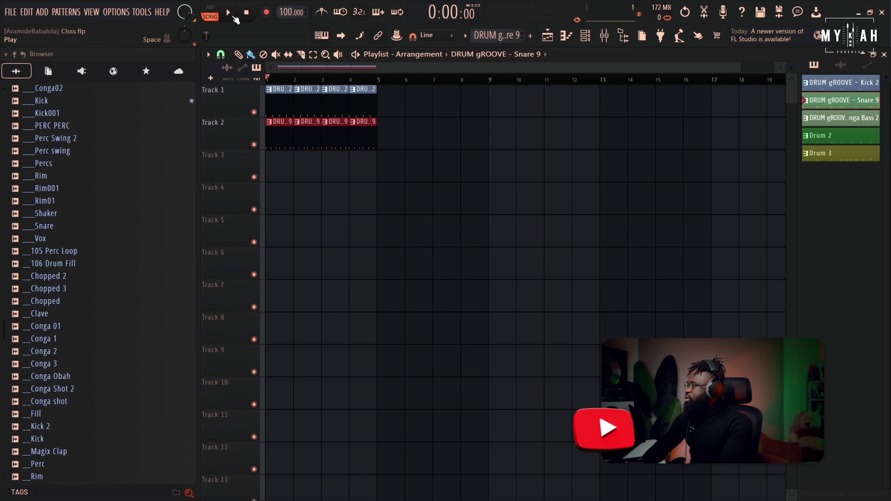
pyautogui.click(234, 16)
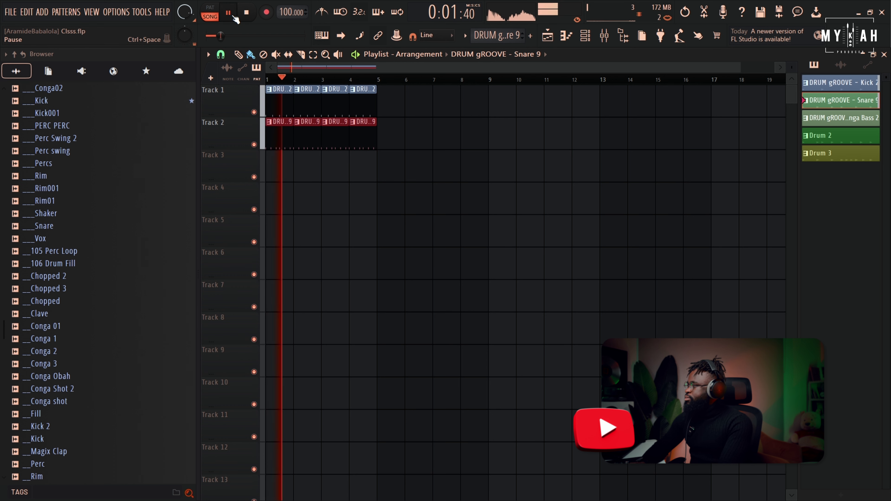
# Paint the DRUM gROOVE – Conga Bass 2 pattern on Track 3 across bars 1 to 4 and play the song from the start.
pyautogui.click(821, 118)
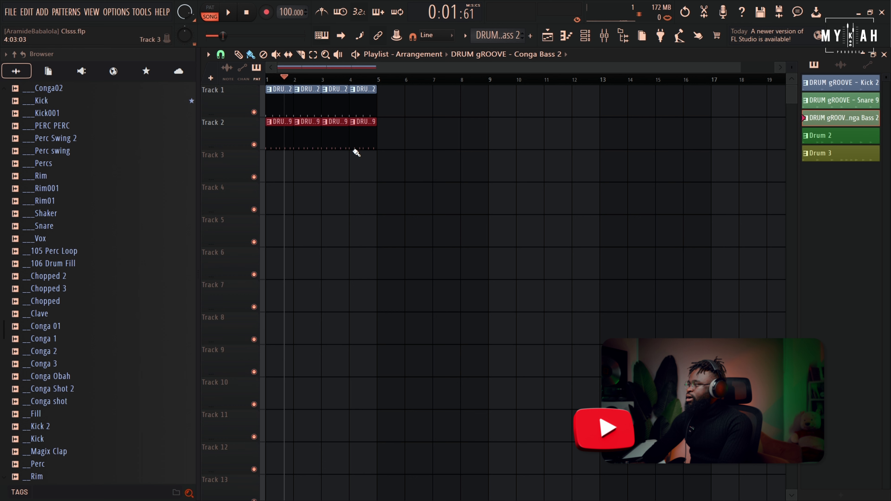
pyautogui.moveTo(284, 177); pyautogui.dragTo(362, 175)
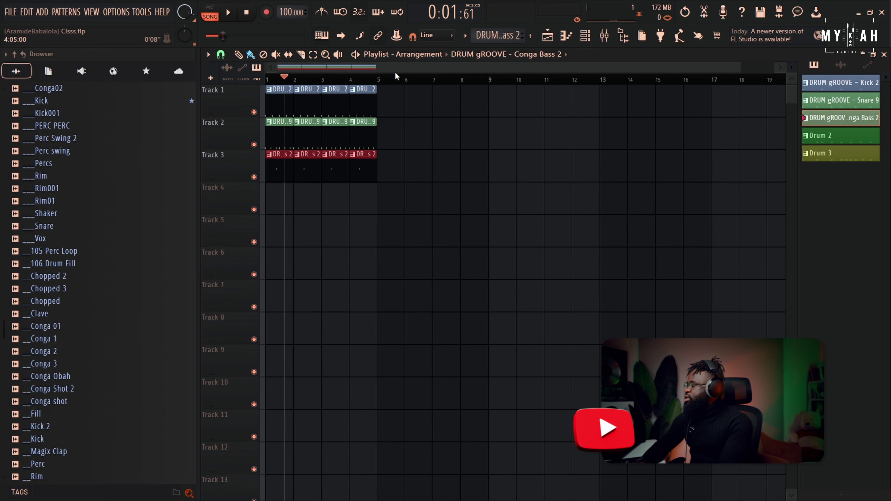
pyautogui.moveTo(740, 67); pyautogui.dragTo(438, 71)
pyautogui.click(268, 79)
pyautogui.press('space')
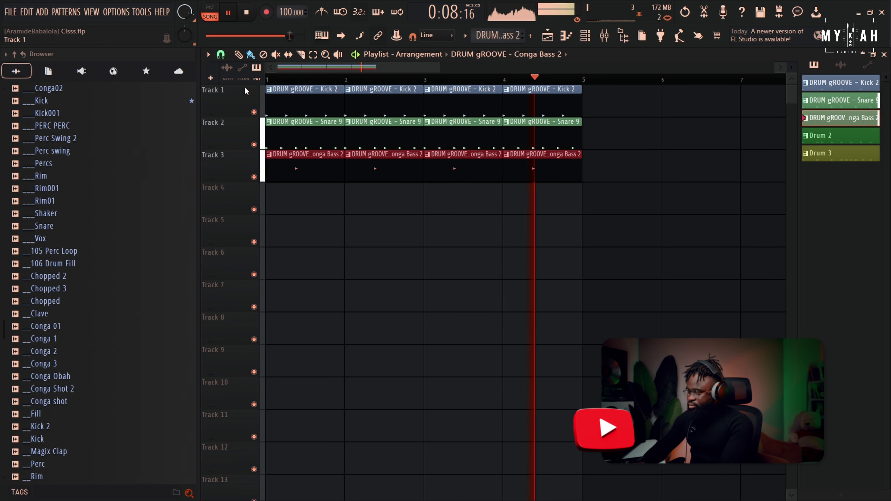
pyautogui.press('space')
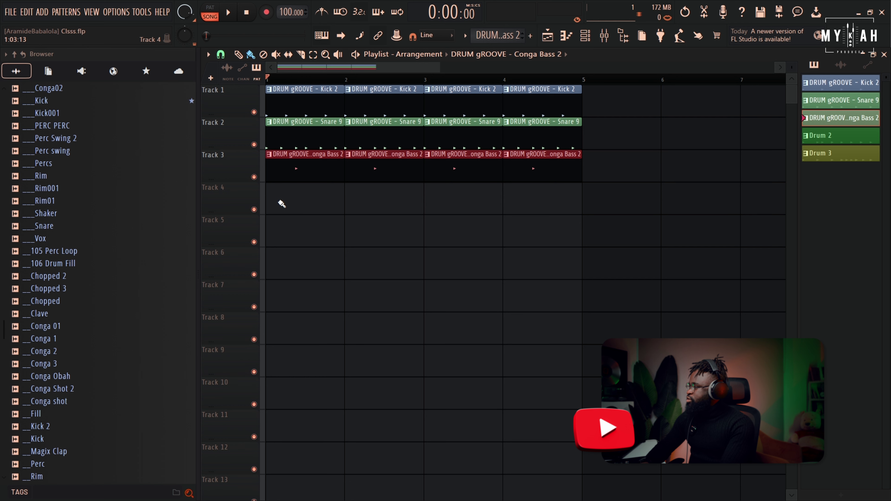
# Set the playlist snap to 1/2 beat and then return it to Bar.
pyautogui.click(220, 54)
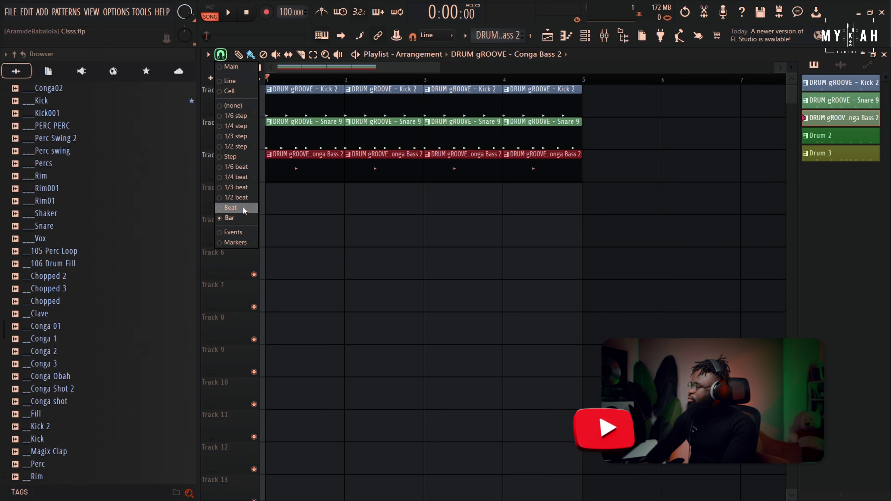
pyautogui.click(244, 197)
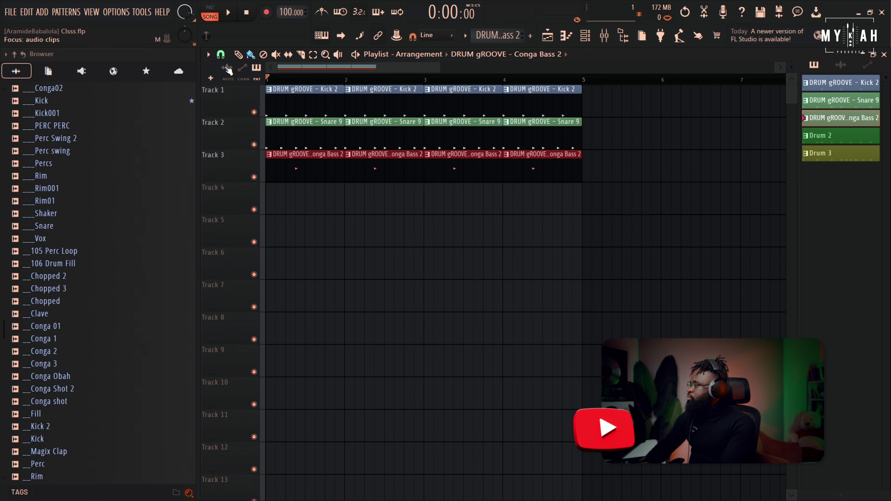
pyautogui.click(220, 54)
pyautogui.click(245, 218)
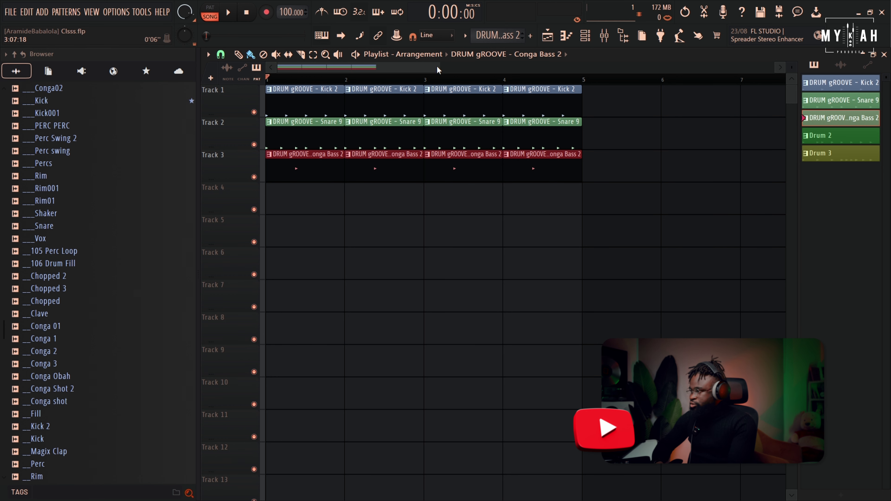
pyautogui.click(585, 35)
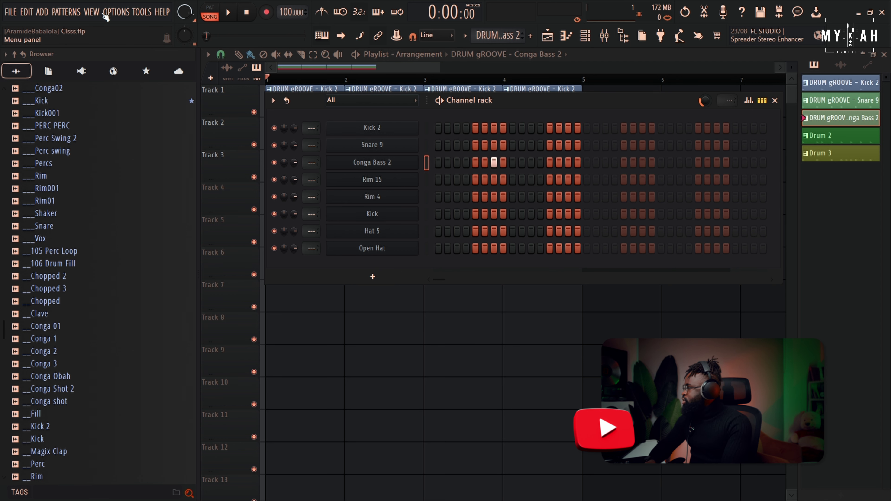
pyautogui.click(127, 14)
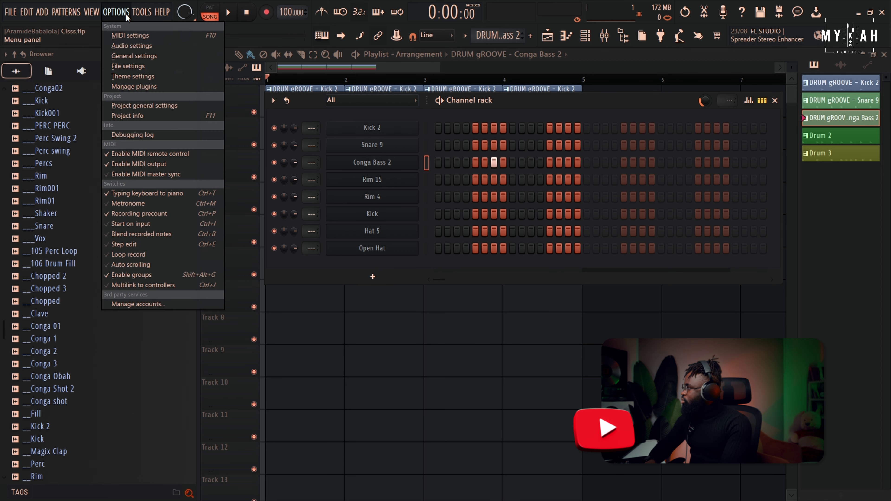
pyautogui.moveTo(44, 13)
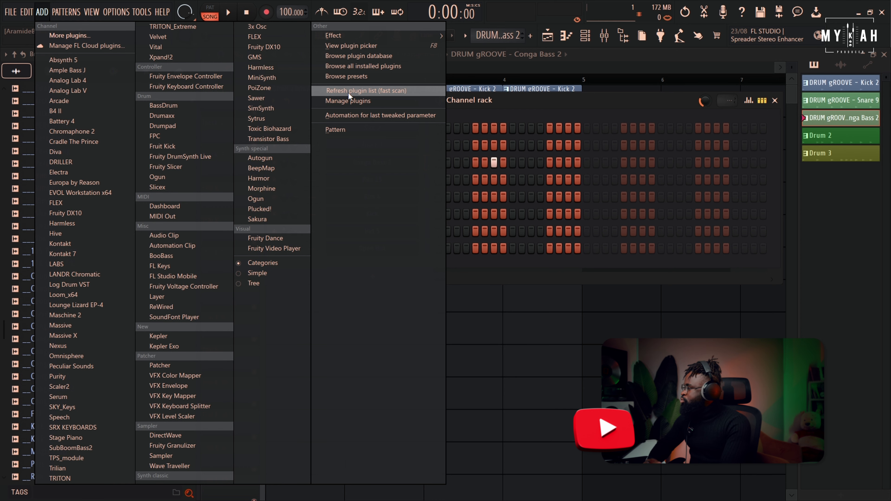
pyautogui.click(583, 84)
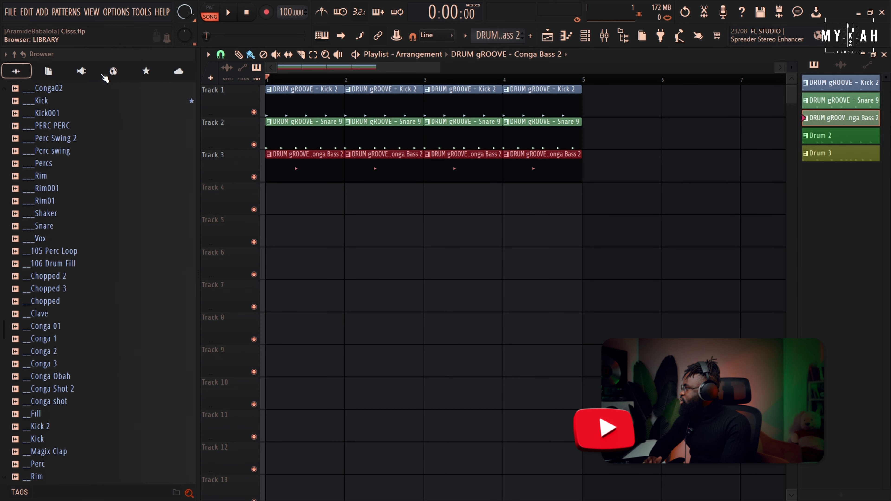
# Browse the installed VST3 generators in the plugin database and check the options for sending Analog Lab 4 to a channel or the playlist.
pyautogui.click(67, 74)
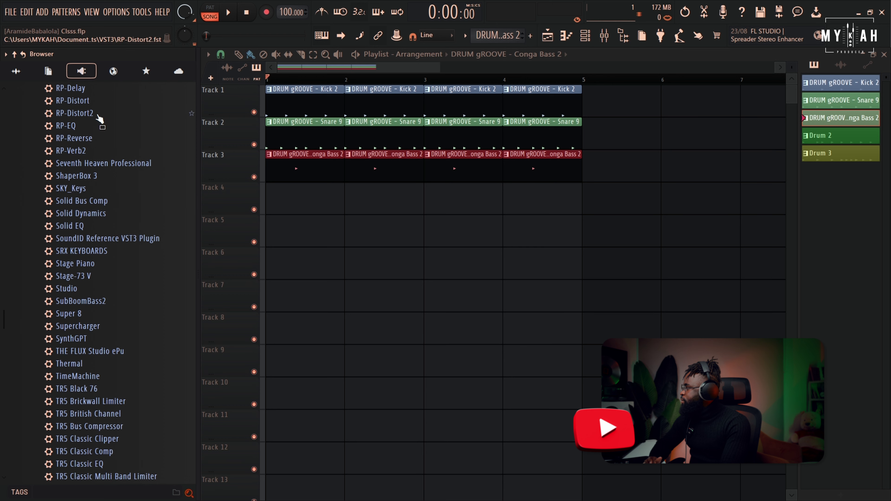
pyautogui.scroll(6, 53, 172)
pyautogui.click(14, 53)
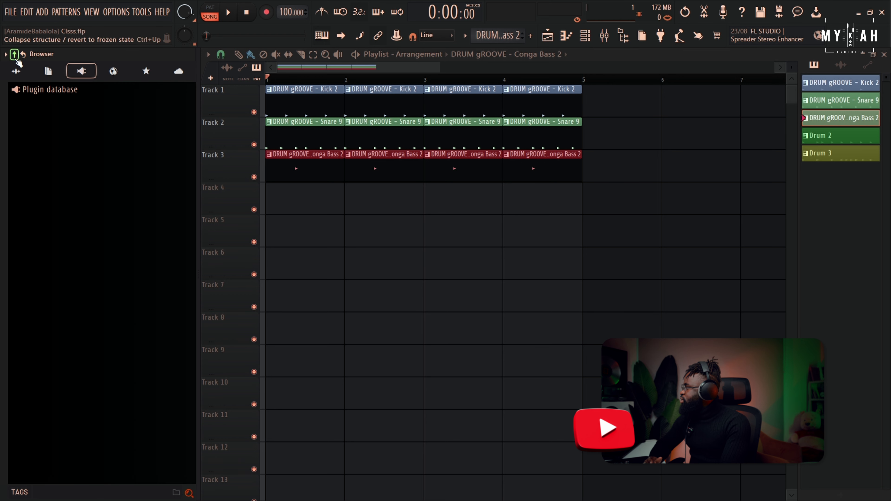
pyautogui.click(67, 90)
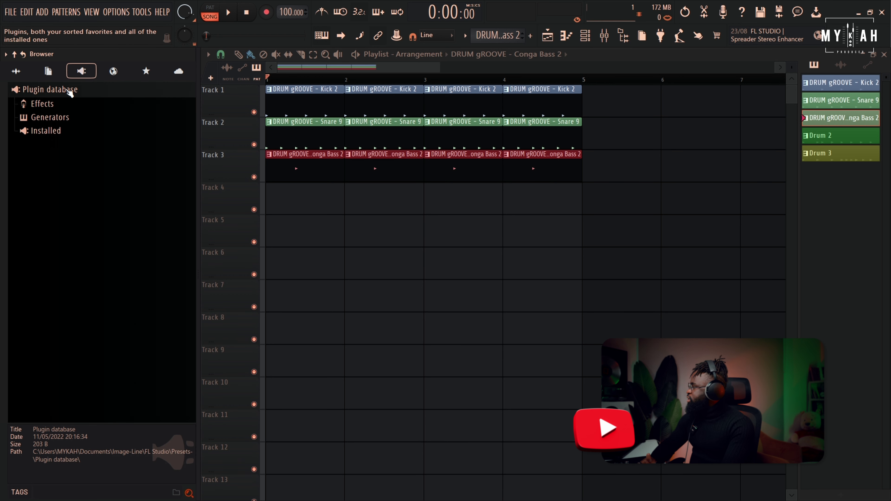
pyautogui.click(51, 135)
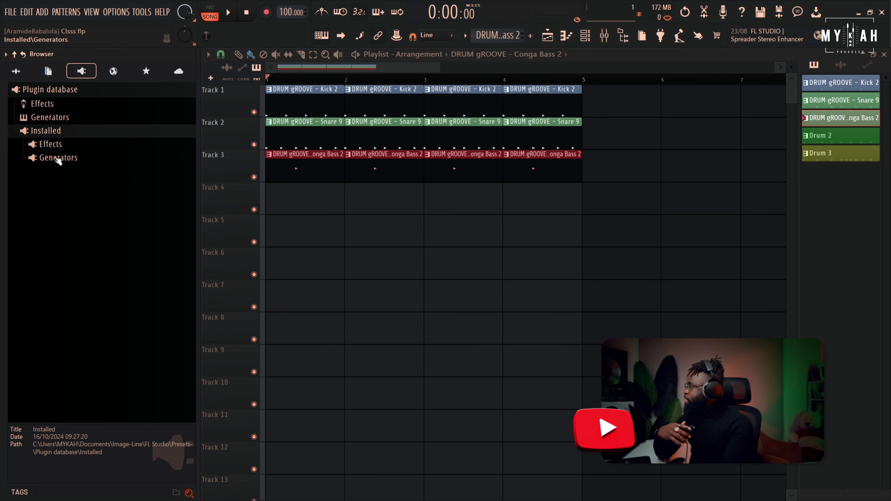
pyautogui.click(54, 145)
pyautogui.click(55, 145)
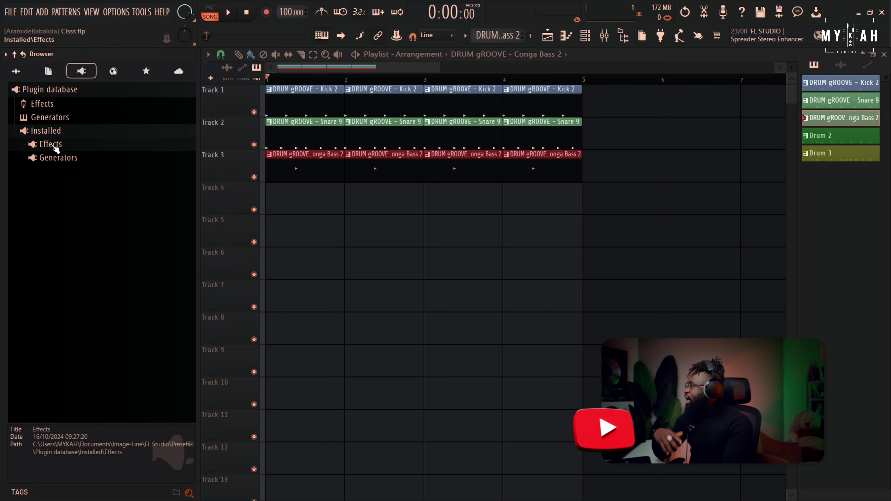
pyautogui.click(63, 160)
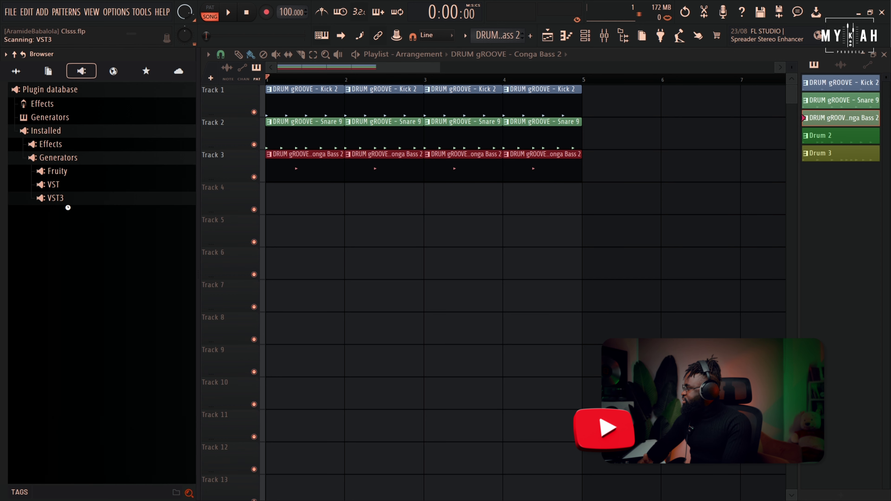
pyautogui.click(64, 199)
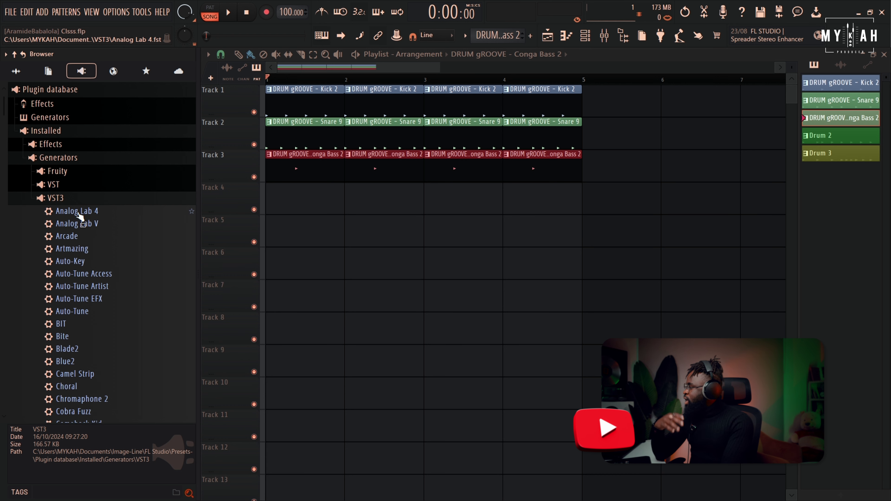
pyautogui.rightClick(78, 213)
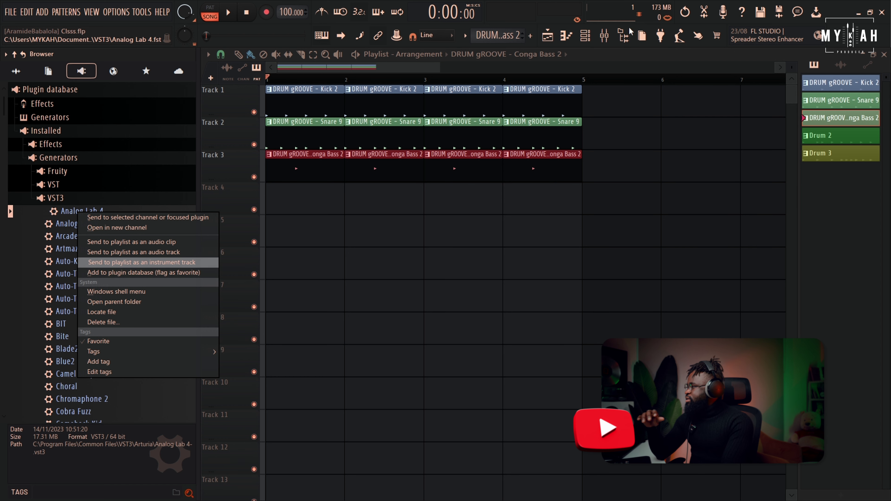
# Collapse the browser's full folder structure and add the SKY_Keys instrument as a new channel in the channel rack.
pyautogui.click(587, 37)
pyautogui.click(586, 37)
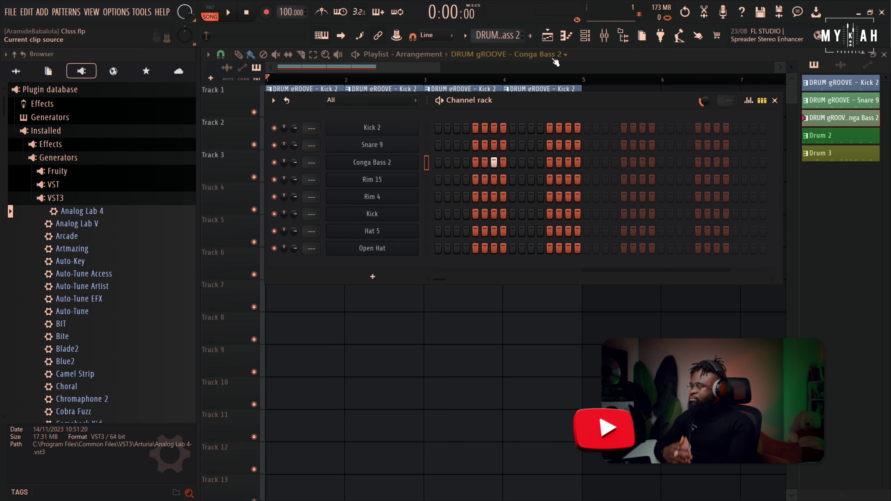
pyautogui.click(370, 279)
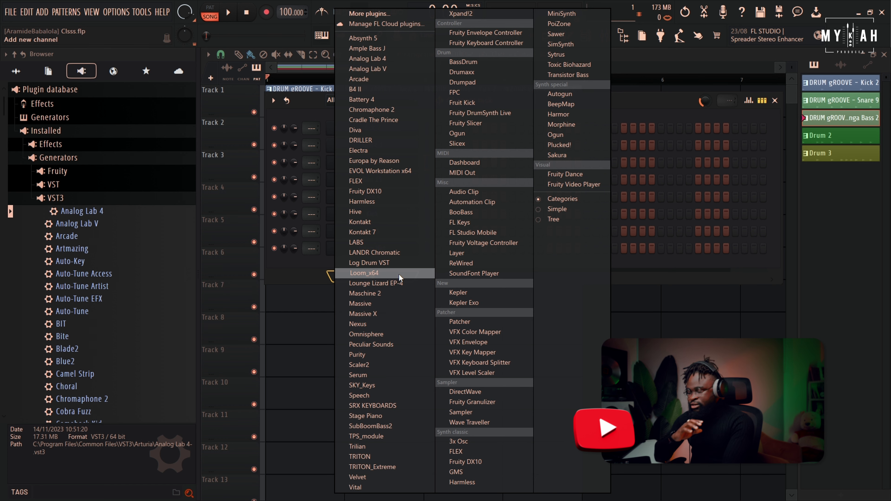
pyautogui.click(18, 72)
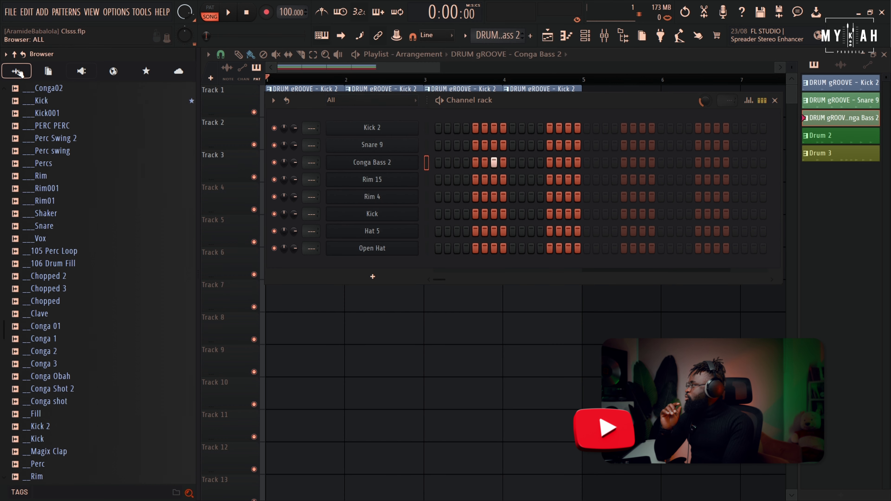
pyautogui.click(14, 54)
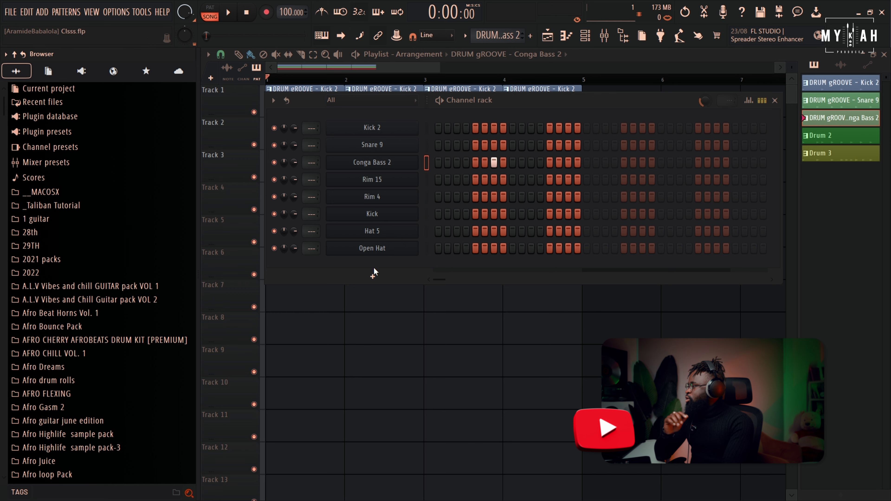
pyautogui.click(372, 277)
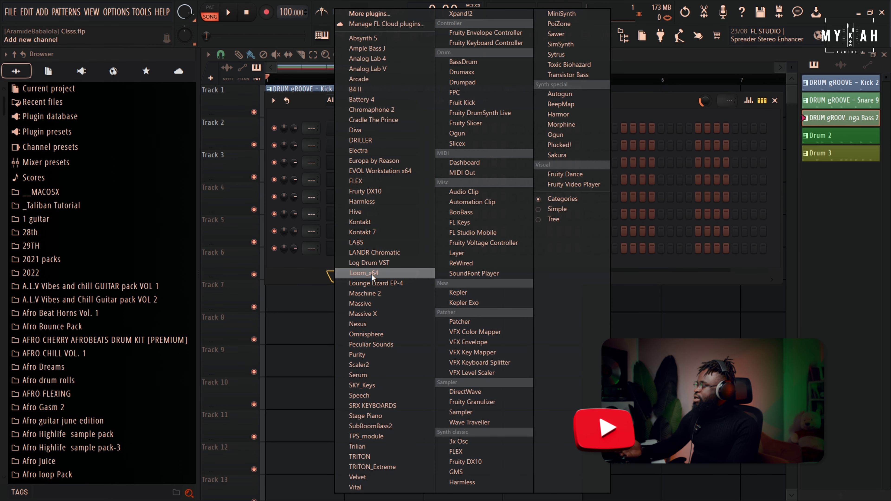
pyautogui.click(375, 385)
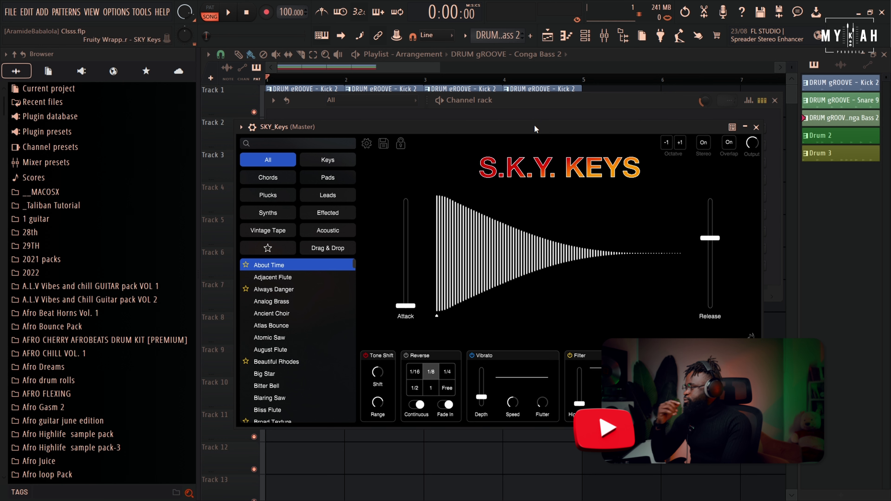
pyautogui.moveTo(507, 124); pyautogui.dragTo(547, 122)
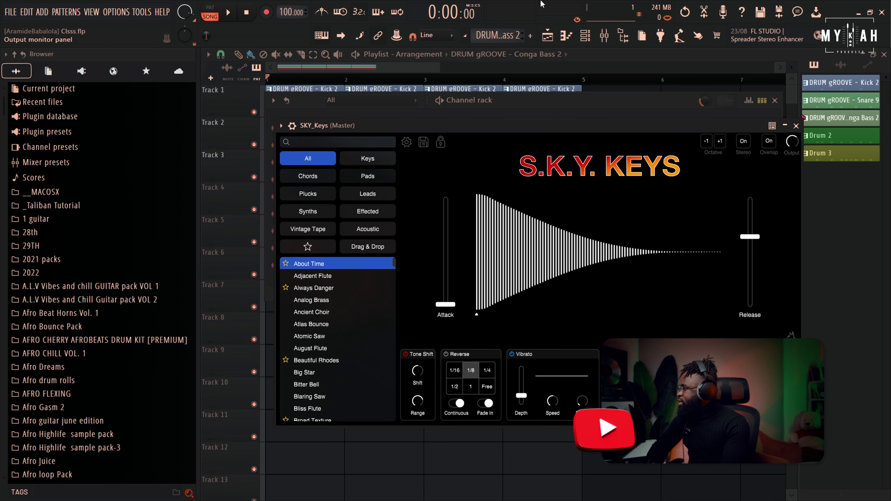
# Create the next empty pattern, name it CHORDS and give it an orange-brown colour.
pyautogui.click(465, 35)
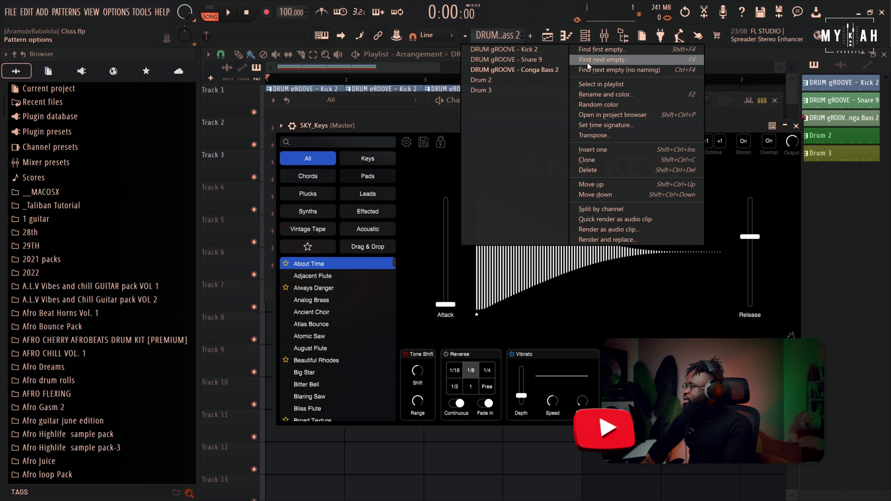
pyautogui.click(600, 53)
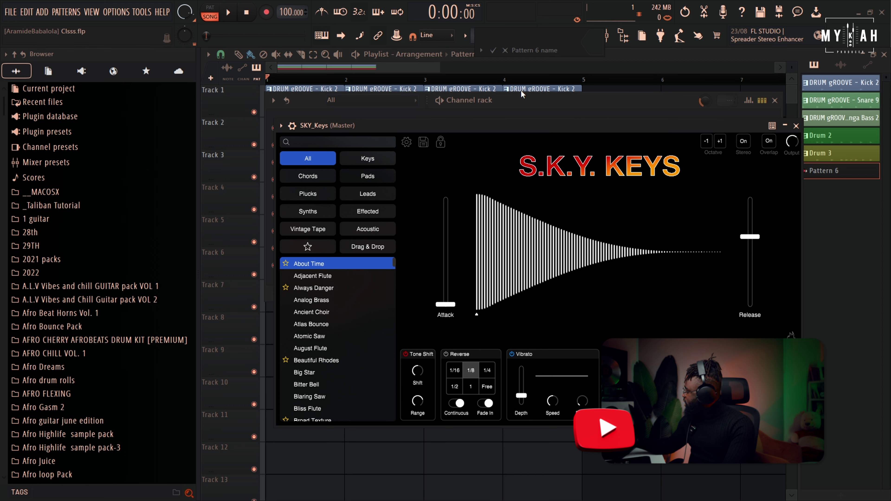
pyautogui.write('CHORDS')
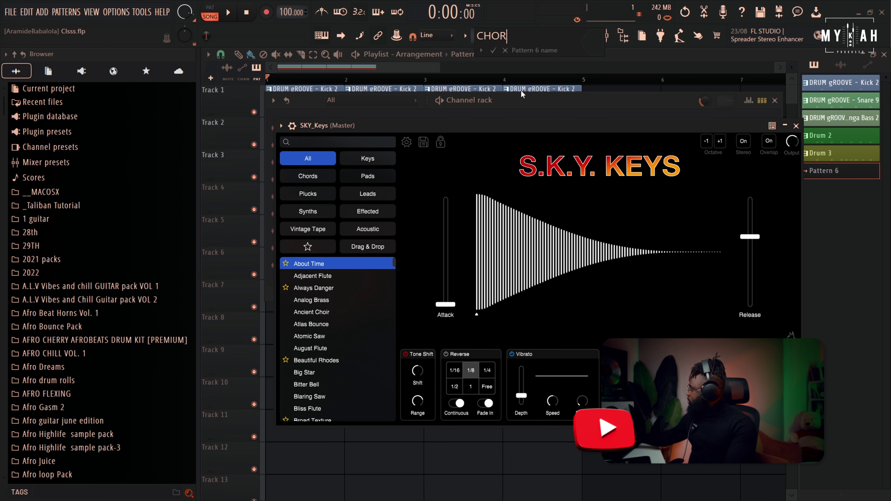
pyautogui.click(591, 44)
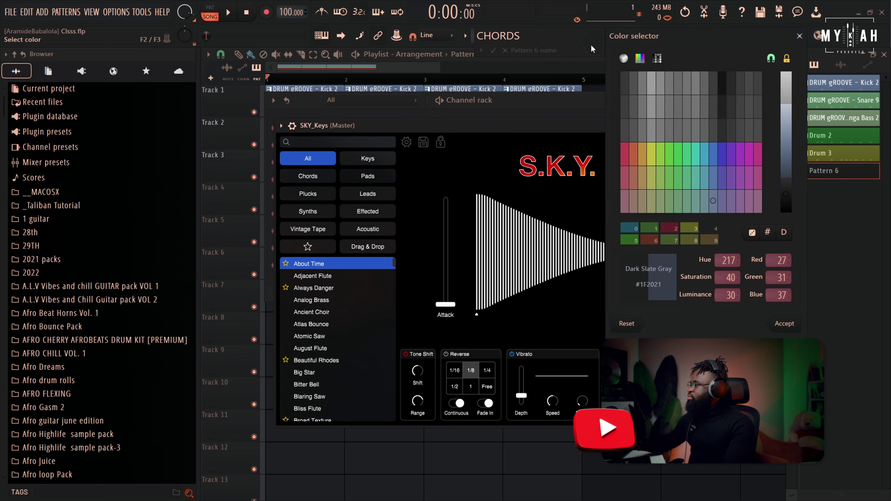
pyautogui.click(646, 170)
pyautogui.press('Return')
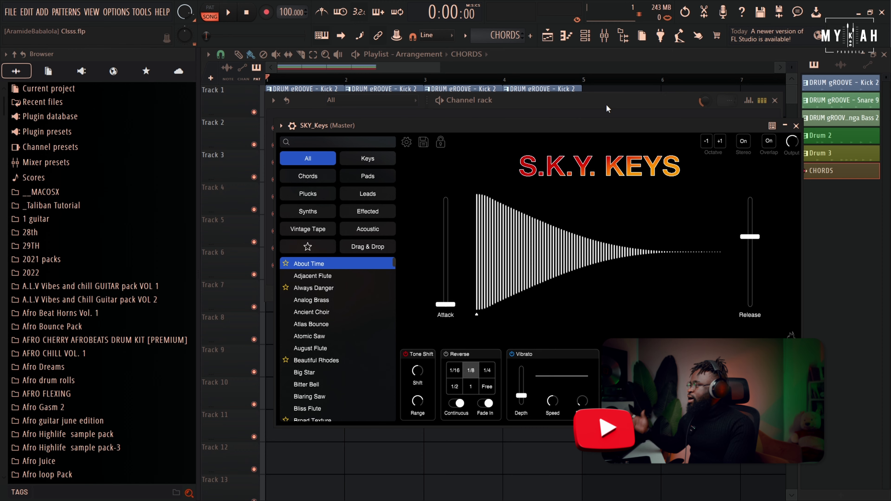
# Close the SKY_Keys and channel rack windows and place the CHORDS pattern on Track 4 at bar 1 of the playlist.
pyautogui.click(412, 69)
pyautogui.press('F6')
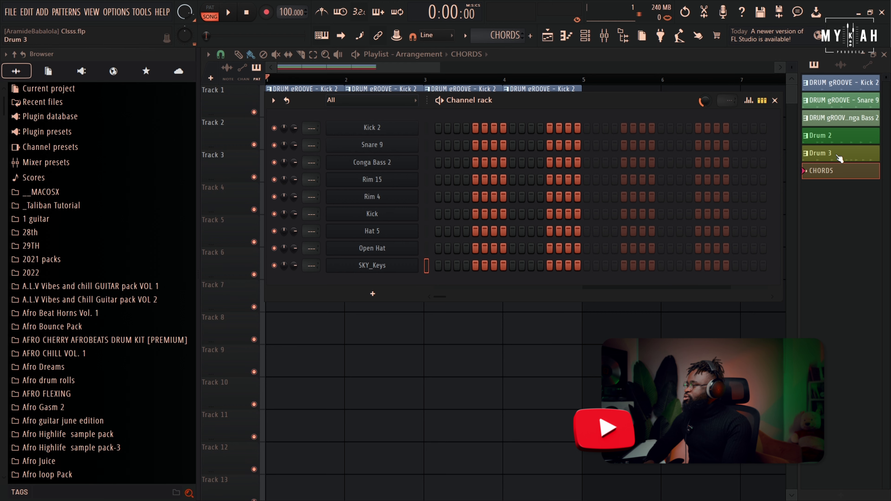
pyautogui.press('F6')
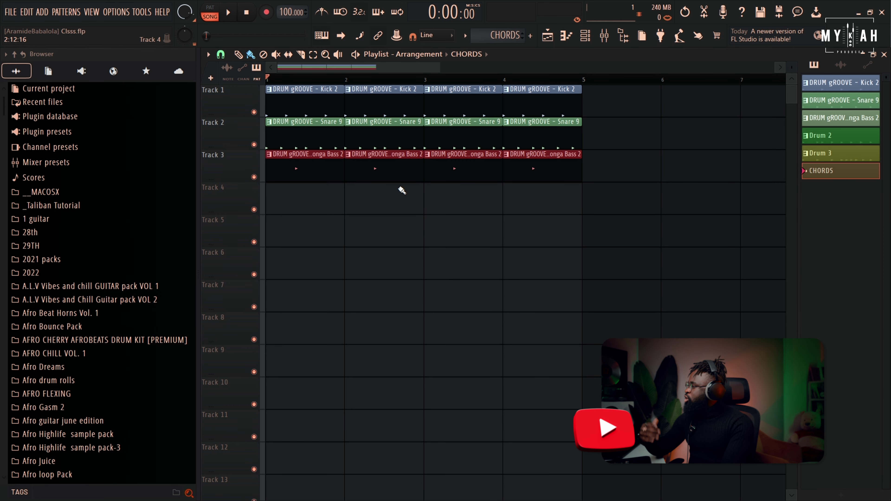
pyautogui.click(292, 212)
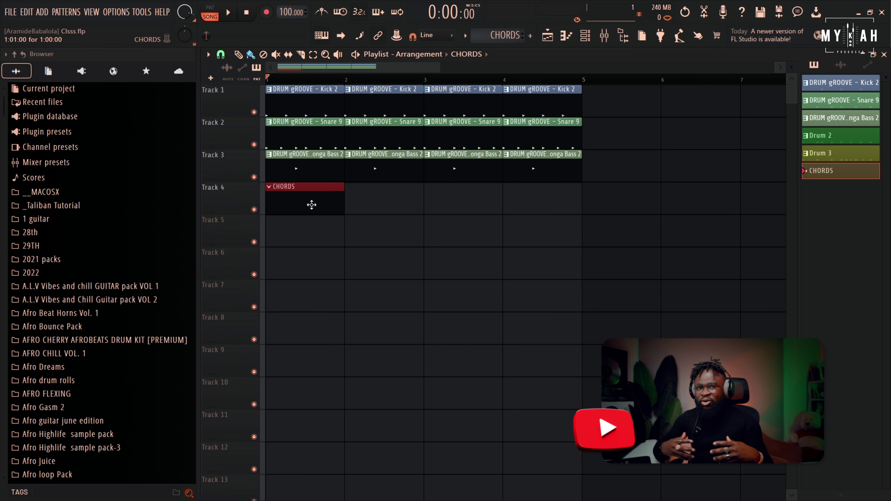
pyautogui.press('space')
pyautogui.press('space')
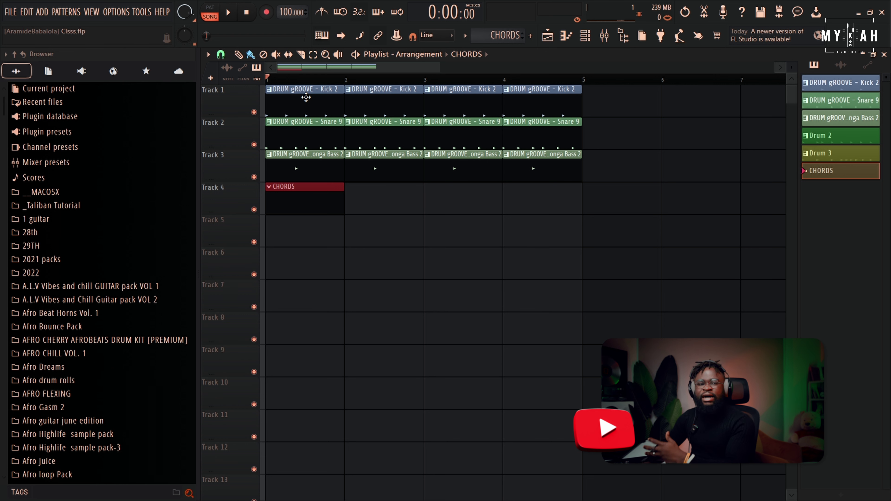
# Play the start of the arrangement, stop it, and open the channel rack over the playlist tracks.
pyautogui.press('space')
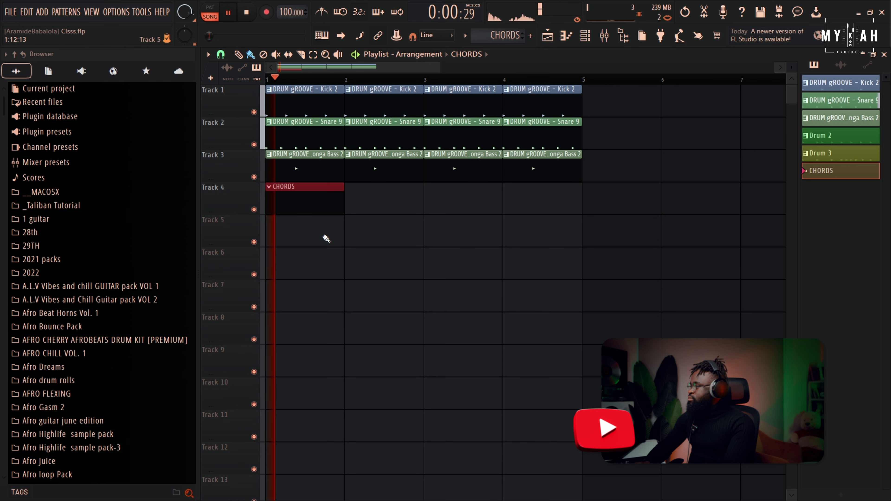
pyautogui.click(249, 11)
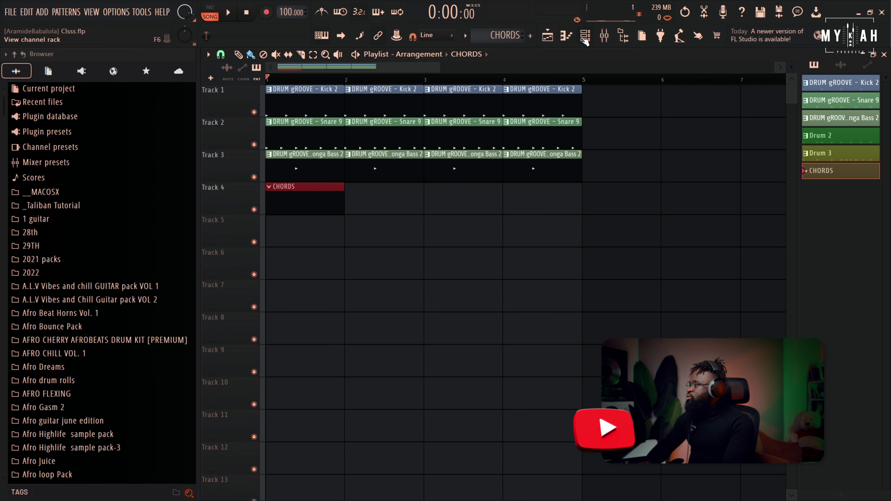
pyautogui.click(585, 37)
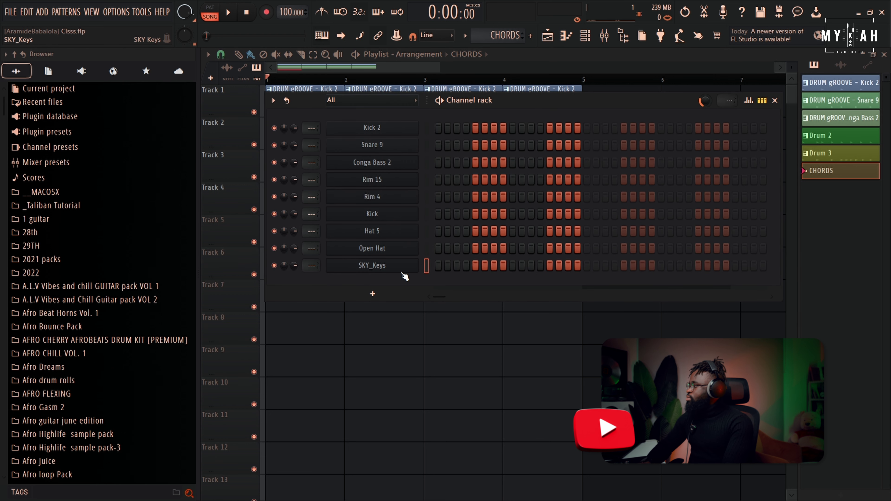
pyautogui.moveTo(532, 99)
pyautogui.mouseDown()
pyautogui.moveTo(548, 85)
pyautogui.moveTo(530, 88)
pyautogui.mouseUp()
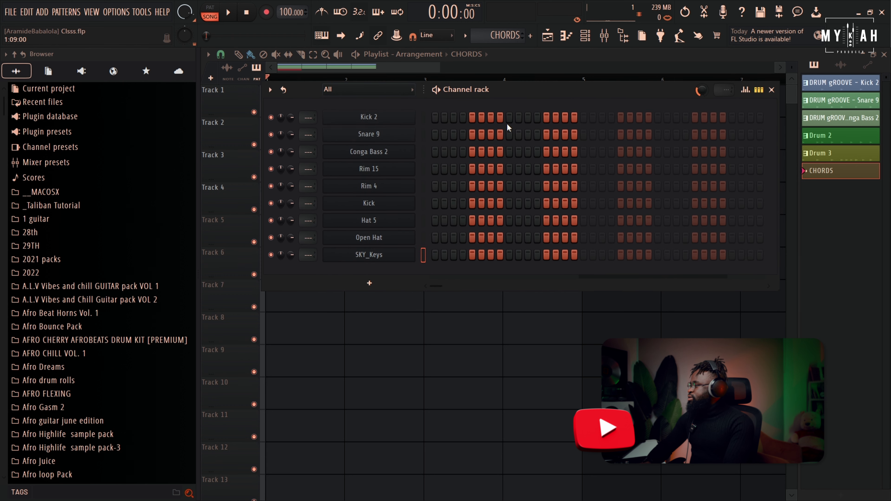
# Check the SKY_Keys channel's options, then open its piano roll and audition a couple of keys.
pyautogui.rightClick(384, 259)
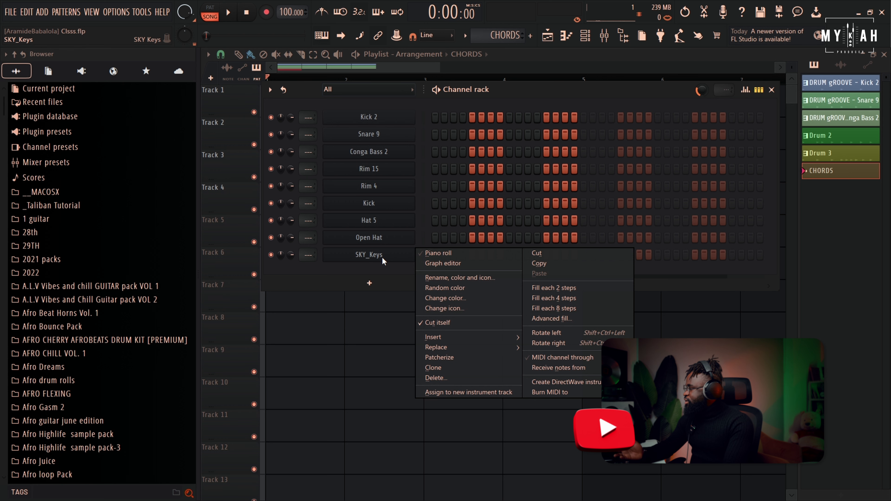
pyautogui.click(387, 271)
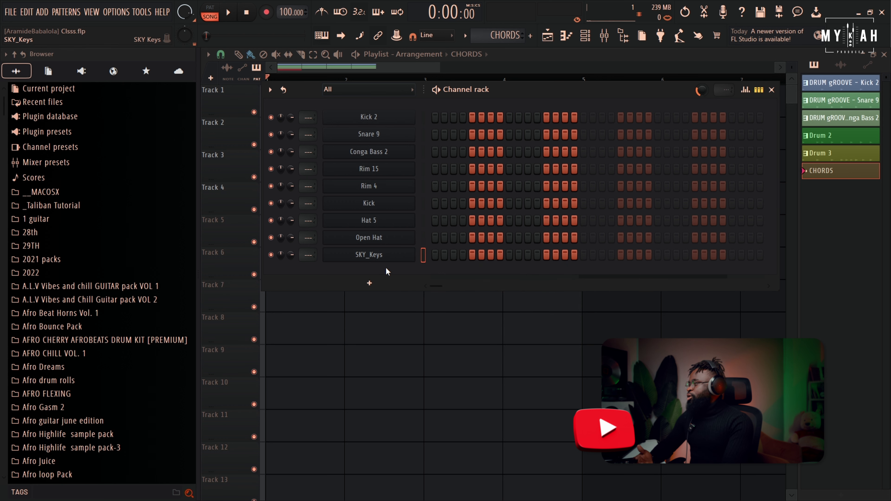
pyautogui.rightClick(405, 262)
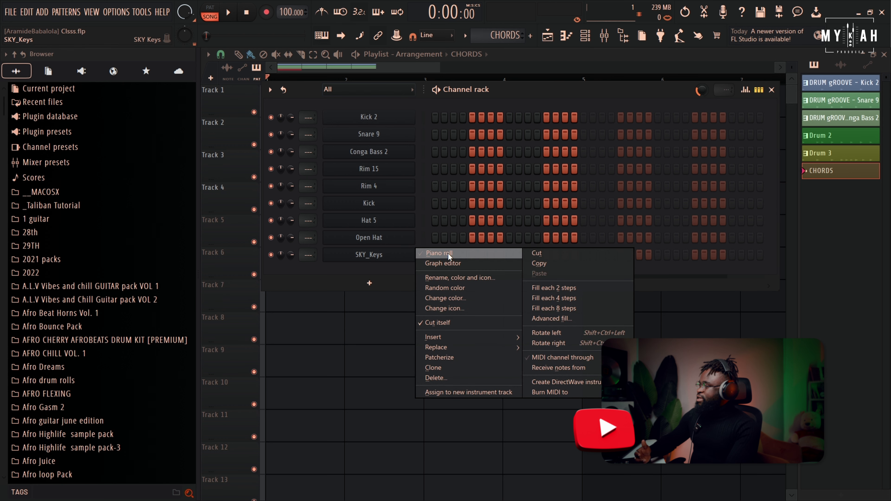
pyautogui.click(404, 272)
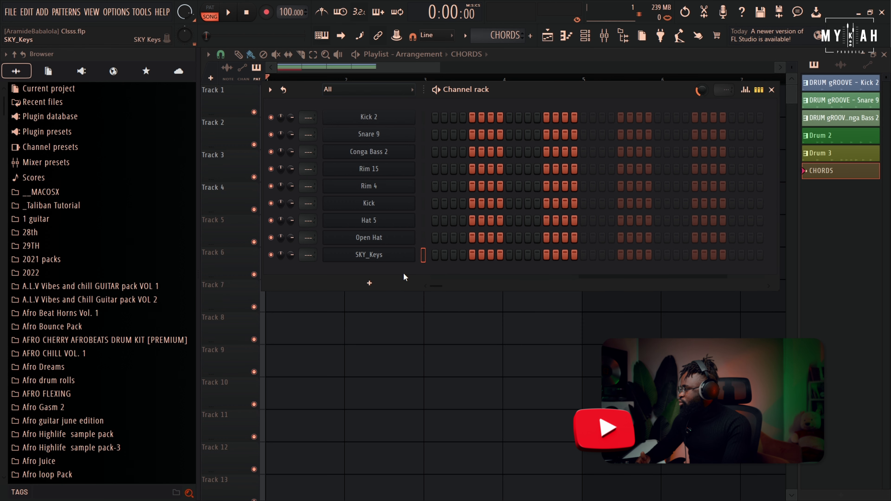
pyautogui.click(568, 36)
pyautogui.click(239, 221)
pyautogui.click(234, 372)
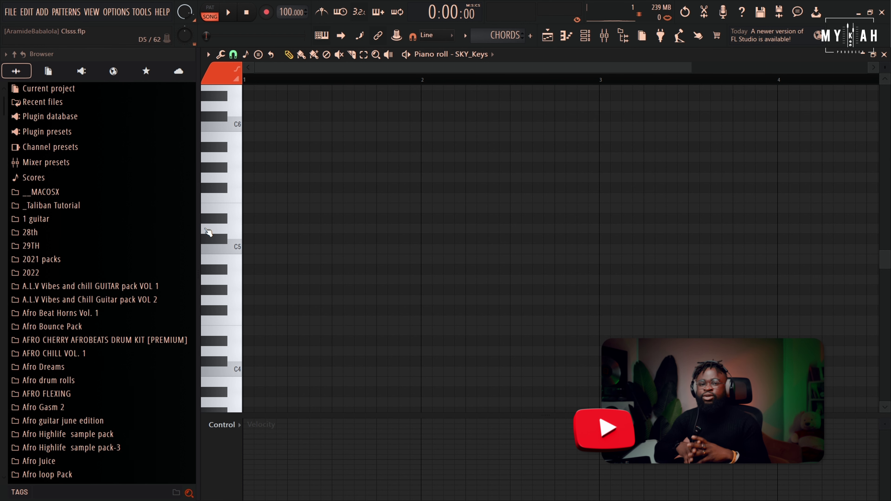
# Place a Major 7th chord stamp with its root on F4 at the start of bar 1.
pyautogui.click(209, 55)
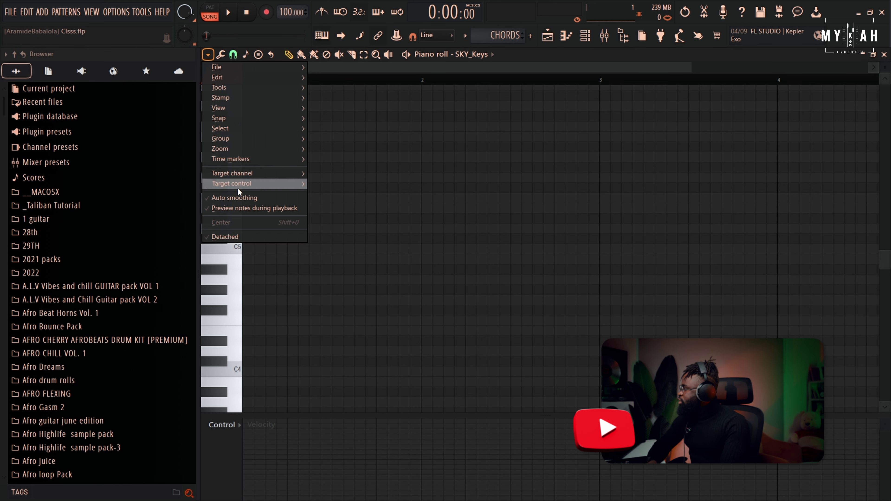
pyautogui.moveTo(231, 99)
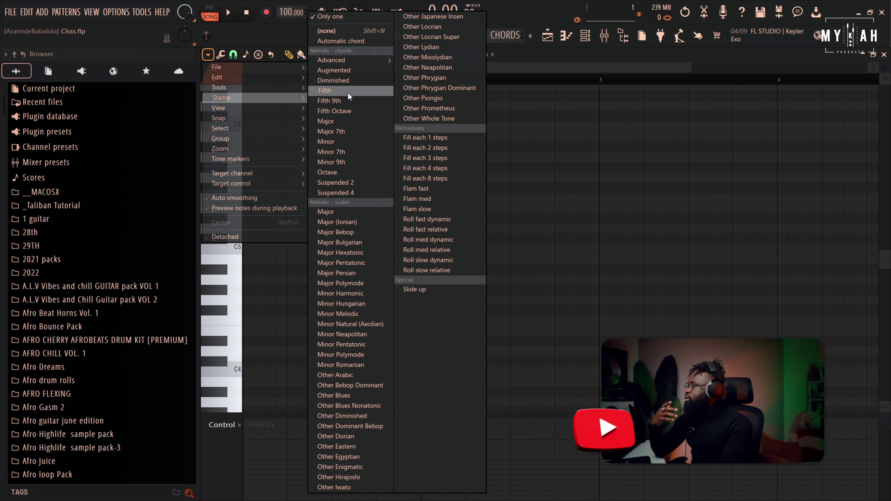
pyautogui.moveTo(362, 62)
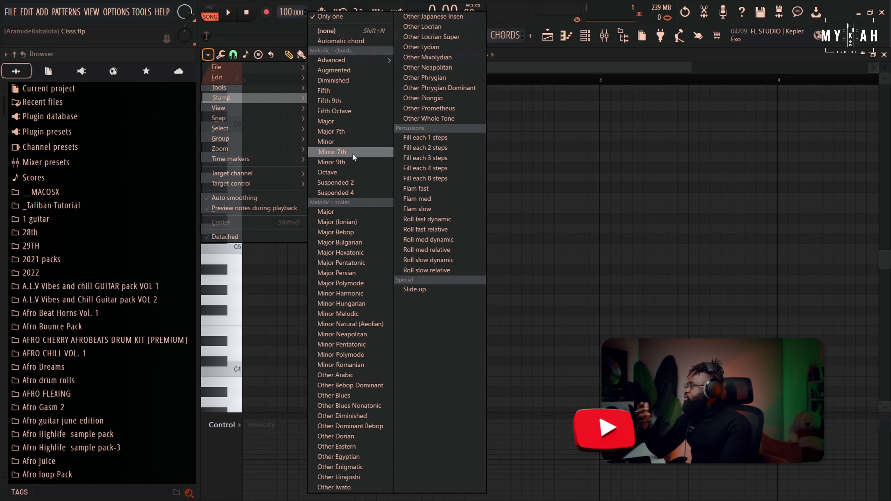
pyautogui.click(349, 131)
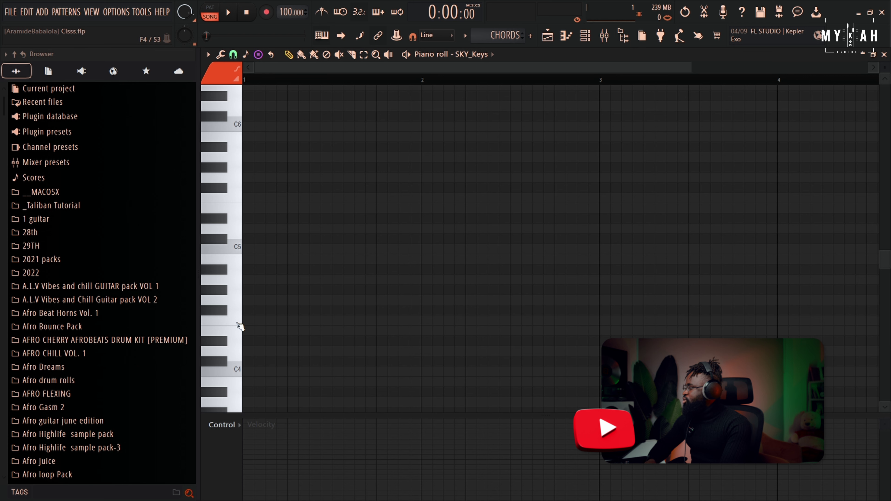
pyautogui.click(246, 322)
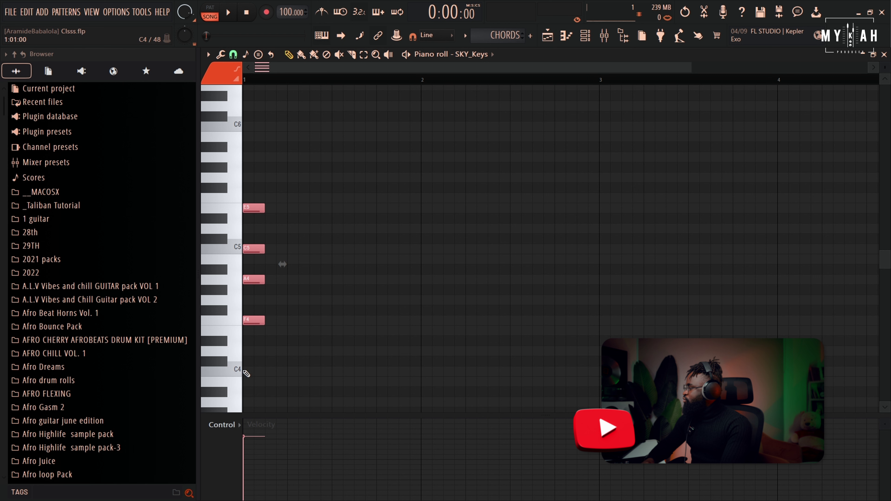
# Audition individual piano keys between C4 and C6, and play the F4 chord together with the drums.
pyautogui.click(241, 247)
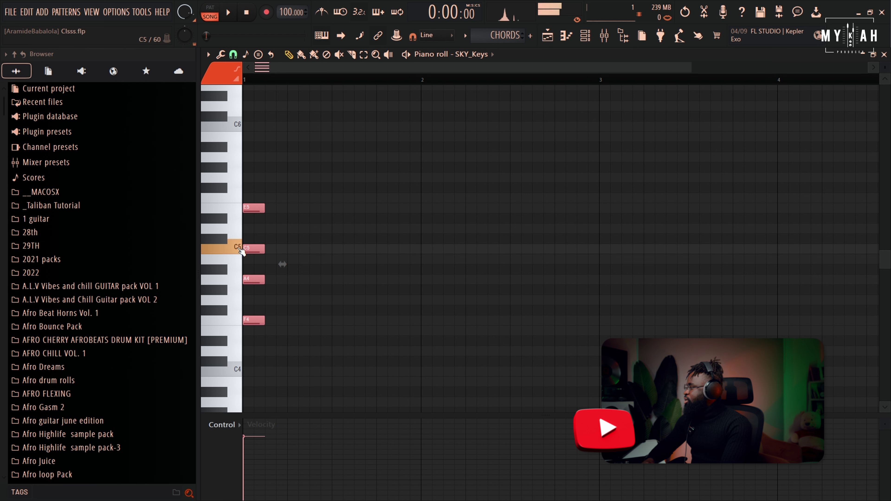
pyautogui.click(239, 233)
pyautogui.click(239, 197)
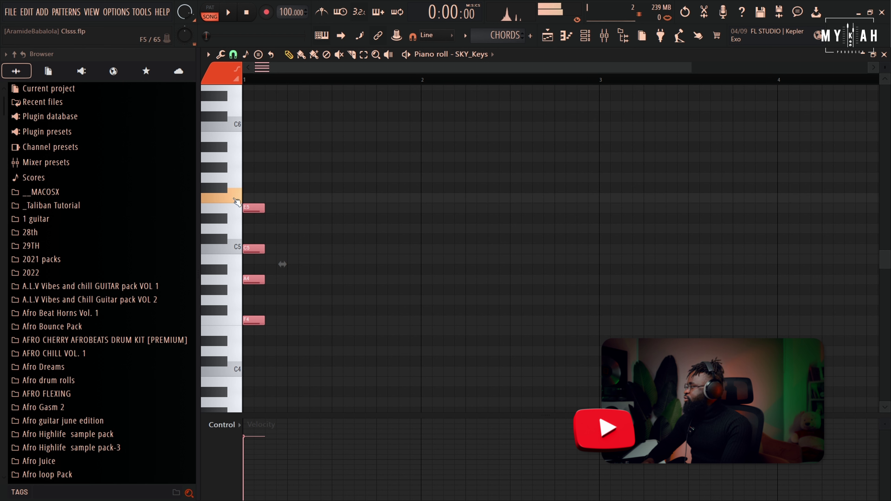
pyautogui.click(240, 158)
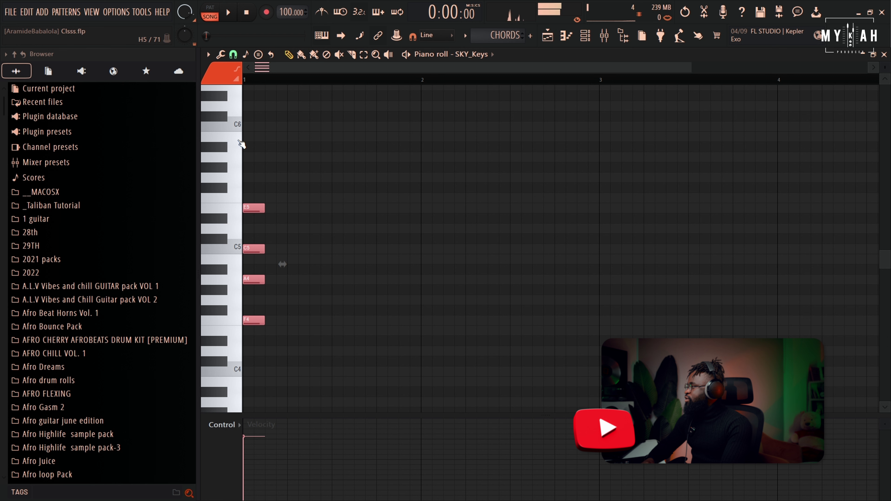
pyautogui.click(241, 125)
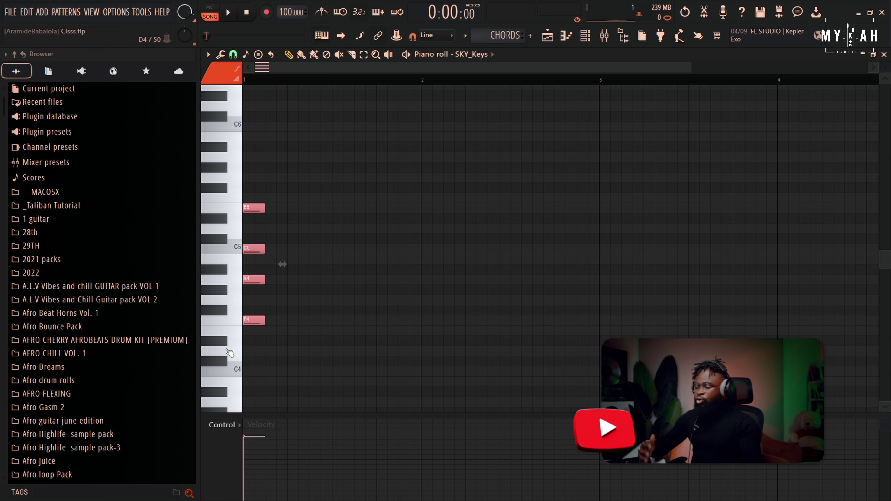
pyautogui.click(236, 372)
pyautogui.click(239, 321)
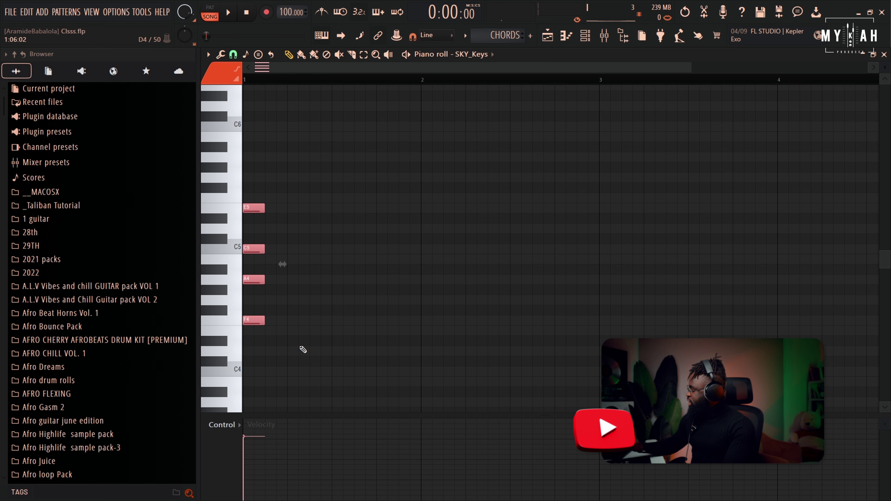
pyautogui.press('space')
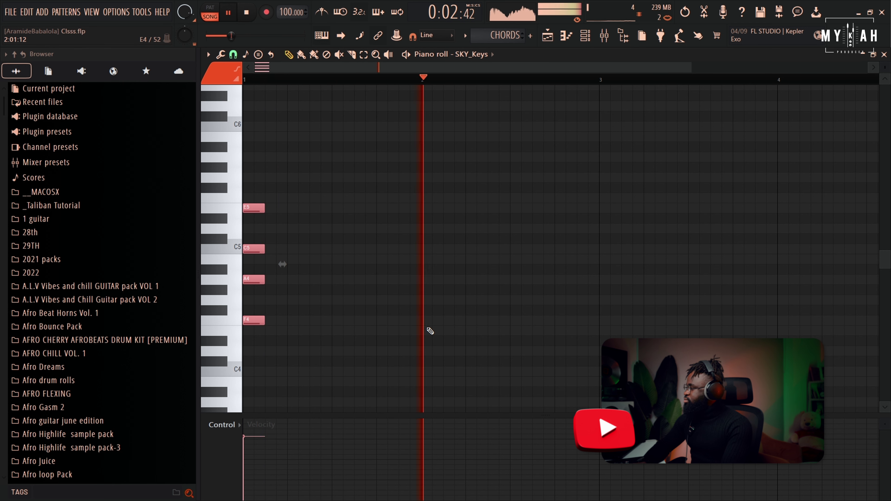
pyautogui.press('space')
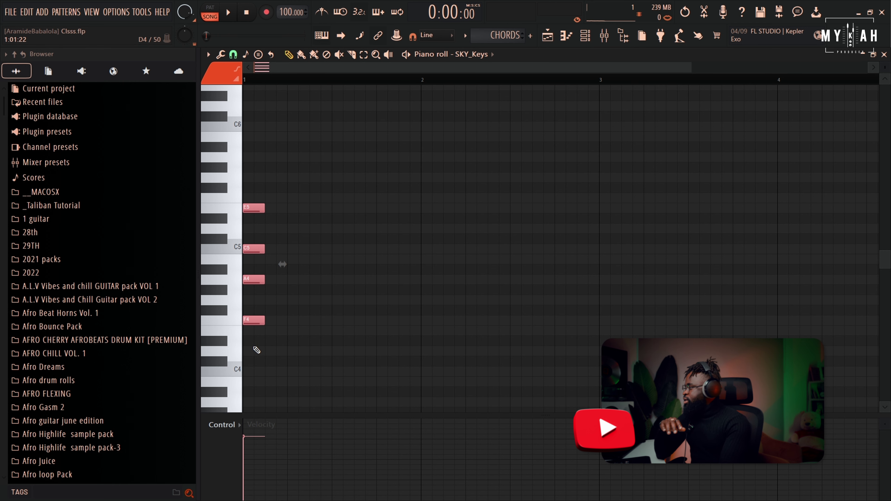
# Lower the bar 1 chord by one octave so its root is F3, and play it with the drums.
pyautogui.scroll(-3, 280, 348)
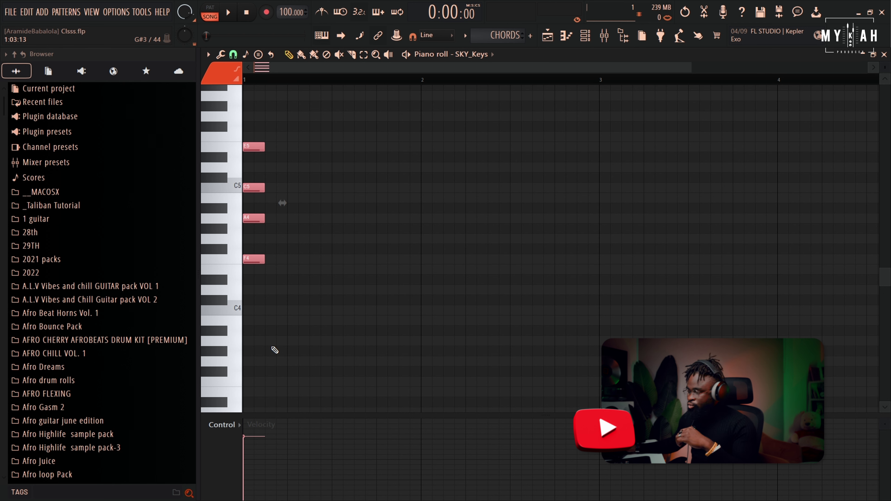
pyautogui.hotkey('ctrl', 'Down')
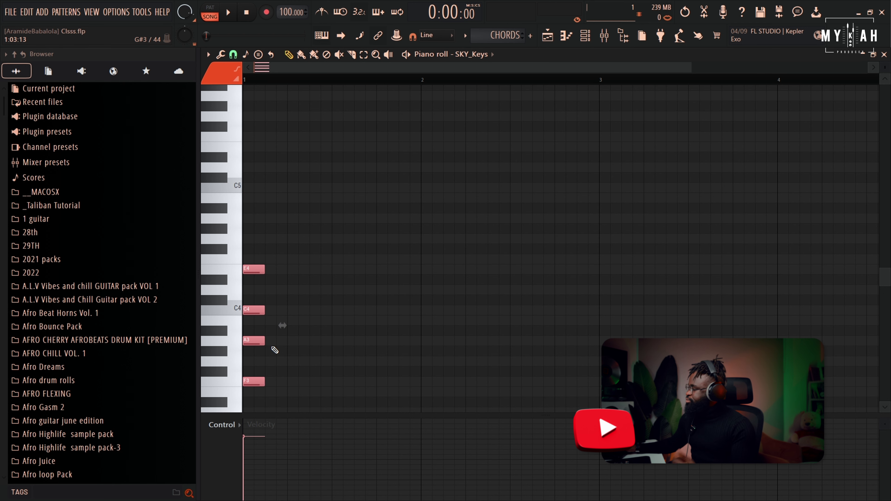
pyautogui.press('space')
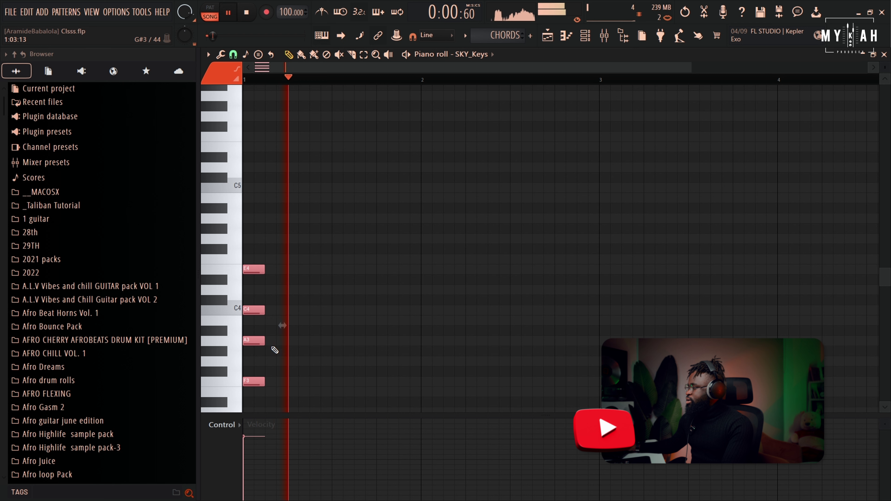
pyautogui.press('space')
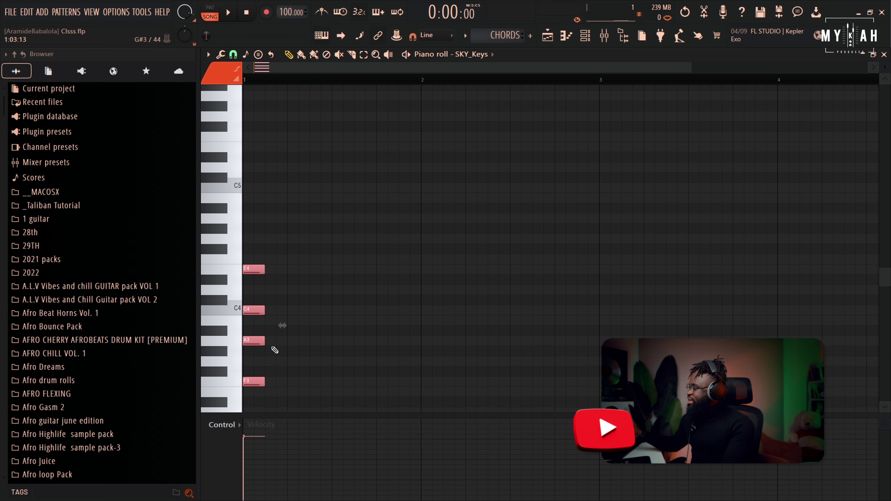
# Try a copy of the F3 chord at bar 2 moved down to root E3, play it, and delete the copy.
pyautogui.hotkey('ctrl', 'd')
pyautogui.hotkey('ctrl', 's')
pyautogui.hotkey('ctrl', 'a')
pyautogui.moveTo(252, 382); pyautogui.dragTo(430, 360)
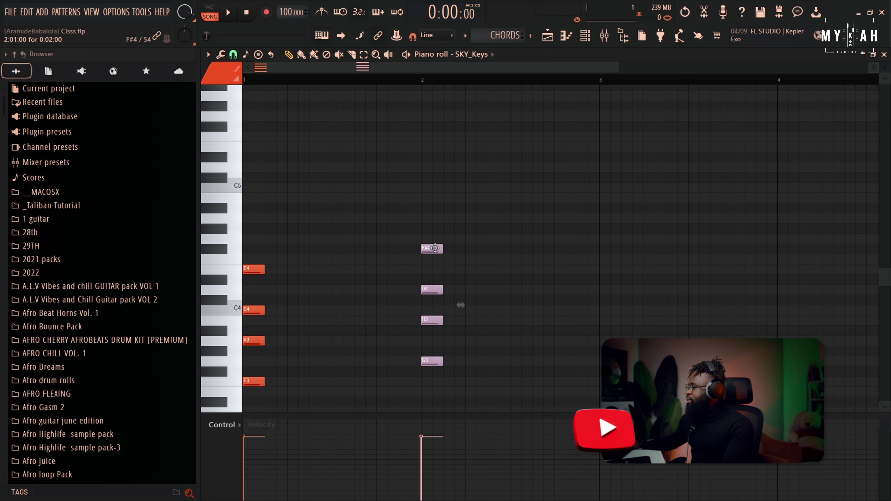
pyautogui.scroll(-3, 426, 330)
pyautogui.moveTo(426, 331); pyautogui.dragTo(427, 362)
pyautogui.press('space')
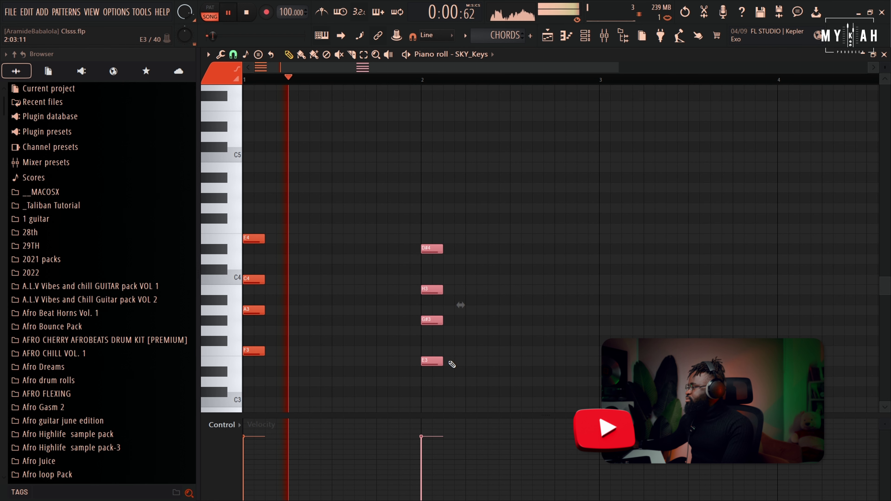
pyautogui.press('space')
pyautogui.moveTo(434, 250)
pyautogui.mouseDown()
pyautogui.moveTo(437, 234)
pyautogui.moveTo(436, 255)
pyautogui.mouseUp()
pyautogui.rightClick(441, 255)
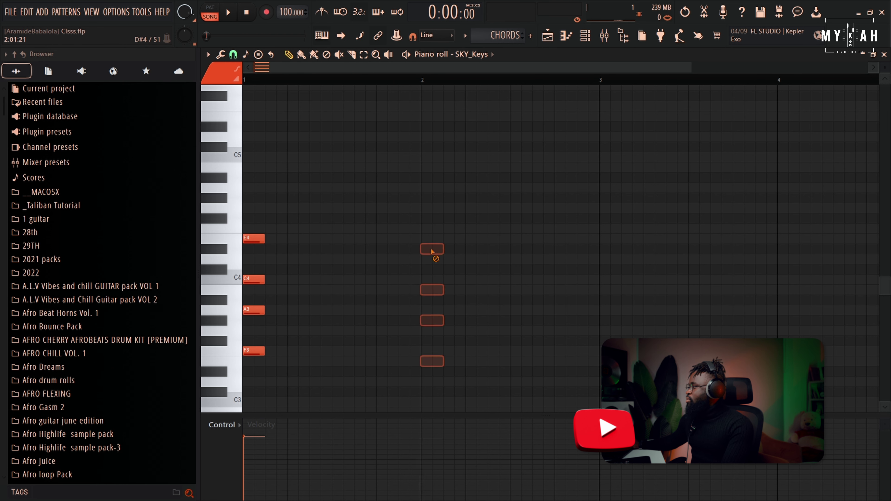
# Build a second chord at bar 2 from the notes E3, G3, H3 and D4, and play the progression.
pyautogui.click(423, 351)
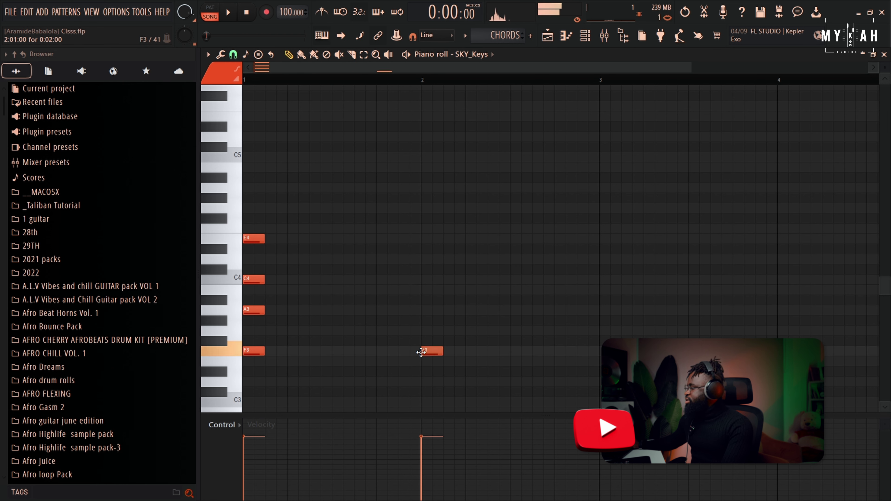
pyautogui.moveTo(427, 357); pyautogui.dragTo(427, 367)
pyautogui.click(424, 330)
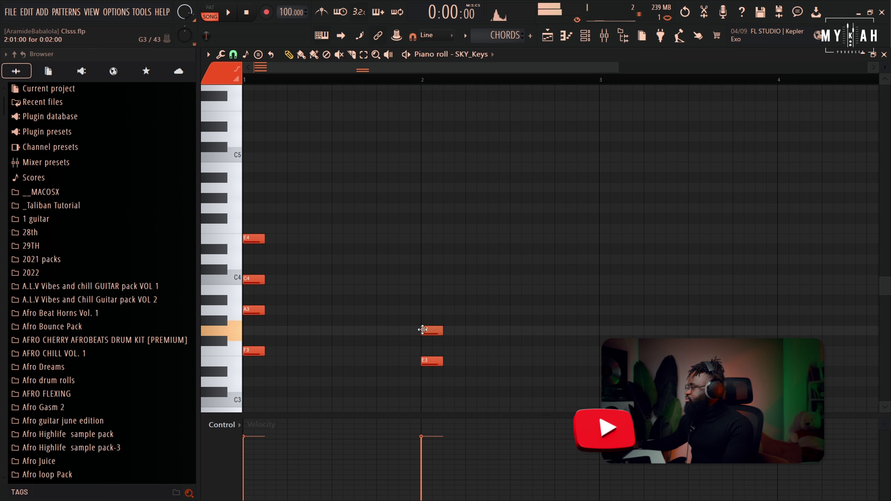
pyautogui.click(424, 291)
pyautogui.click(424, 259)
pyautogui.press('space')
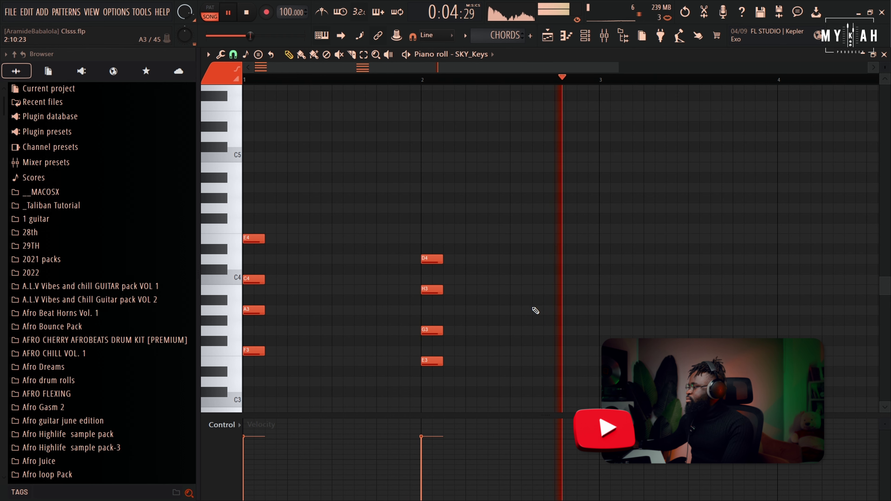
pyautogui.press('space')
# Duplicate the CHORDS clip on Track 4 to bar 3 of the playlist and play the full arrangement.
pyautogui.press('F5')
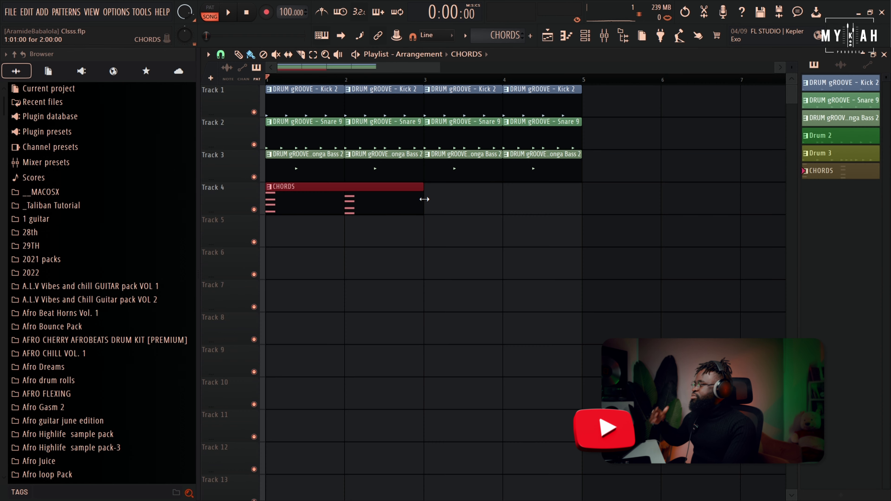
pyautogui.hotkey('ctrl', 'b')
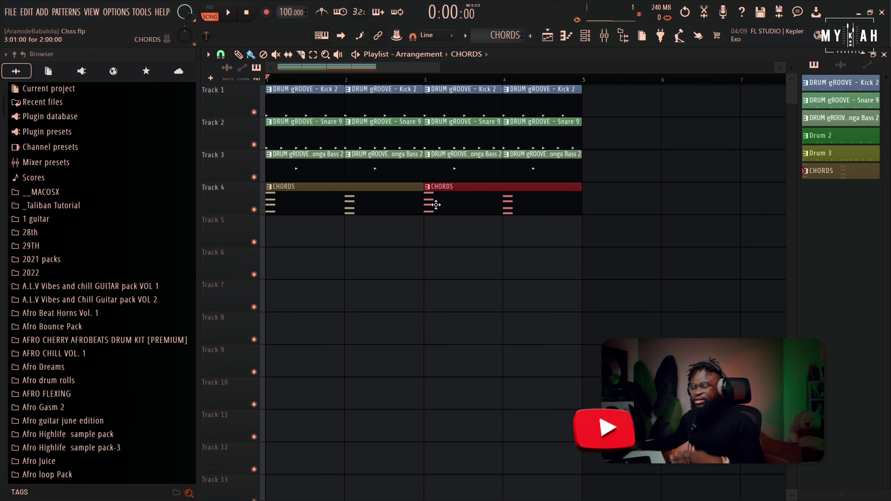
pyautogui.press('space')
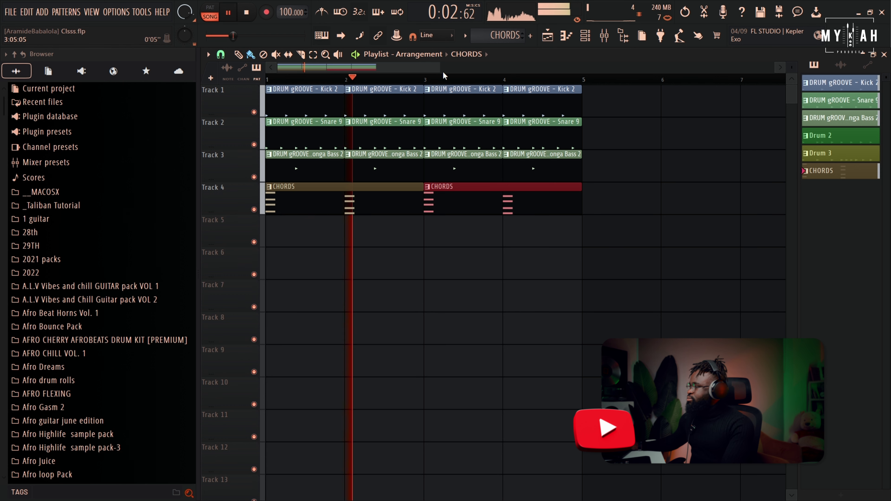
pyautogui.scroll(1, 423, 76)
pyautogui.scroll(2, 423, 76)
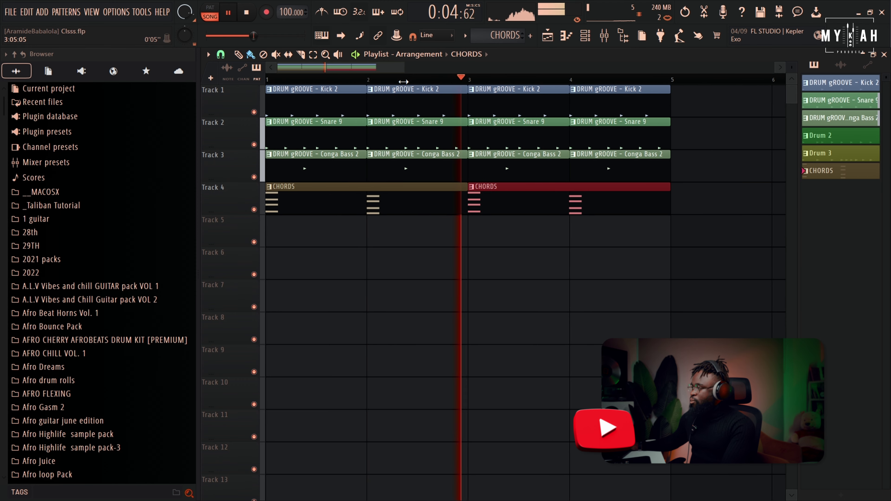
# Stop playback and review the chord stamp options for the SKY_Keys chords in the piano roll.
pyautogui.scroll(2, 397, 84)
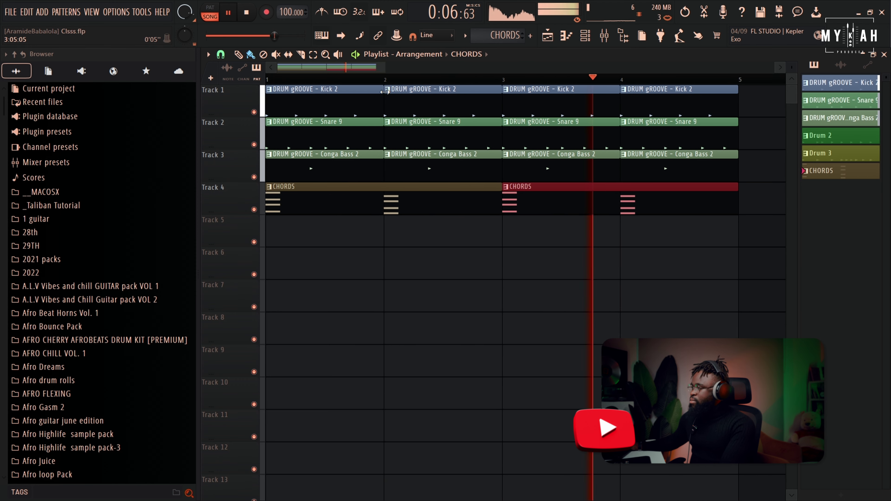
pyautogui.press('space')
pyautogui.click(561, 37)
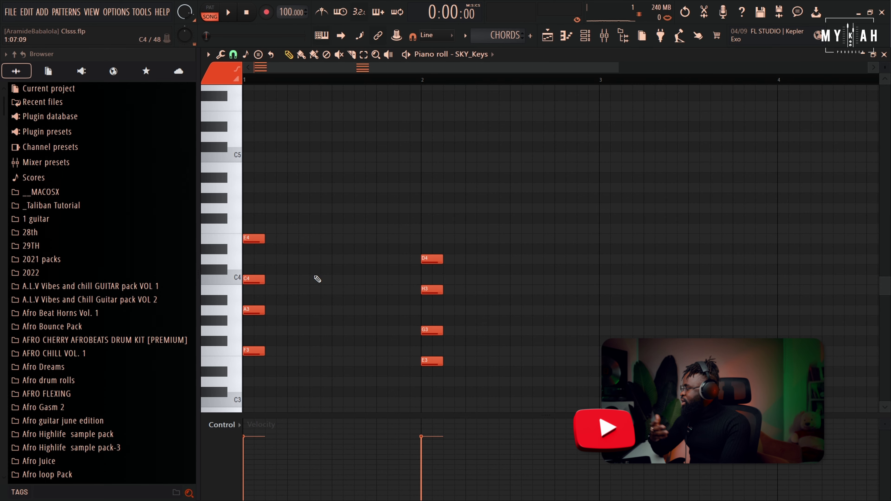
pyautogui.hotkey('ctrl', 'a')
pyautogui.click(247, 353)
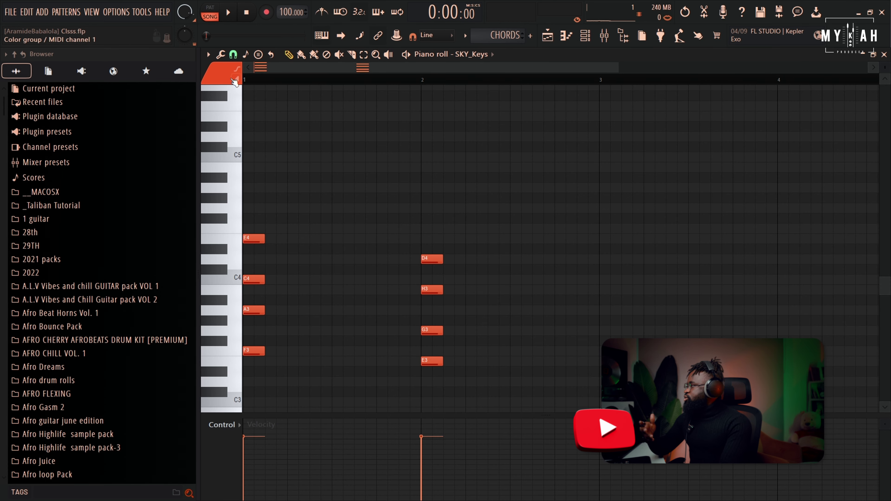
pyautogui.click(208, 54)
pyautogui.moveTo(221, 98)
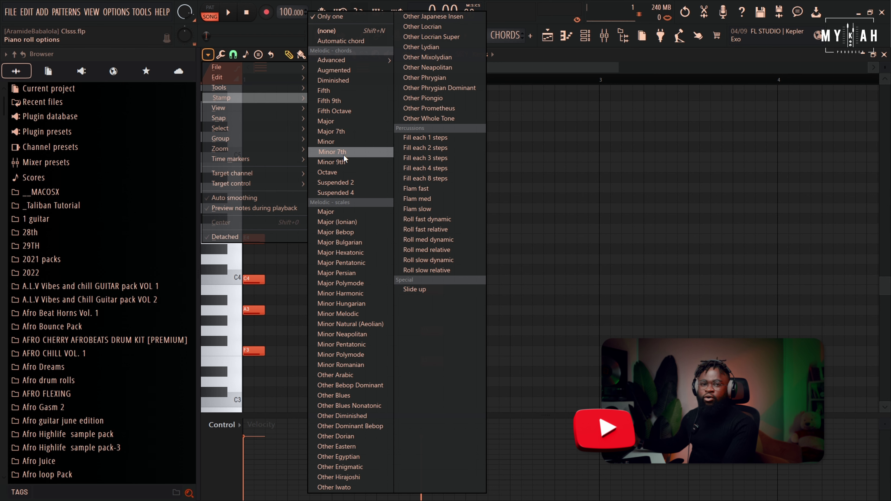
pyautogui.click(243, 355)
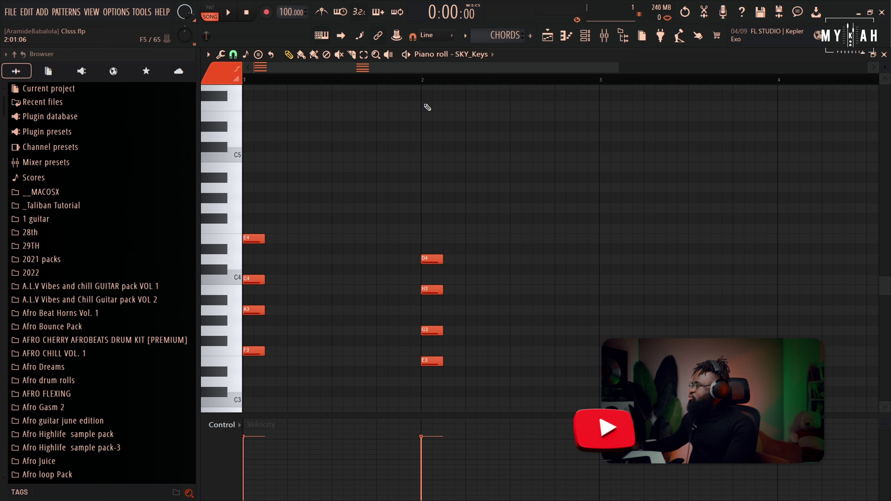
# Try a Minor 7th chord stamp with root E3 beside the bar 2 chord, and delete it.
pyautogui.click(221, 55)
pyautogui.click(209, 55)
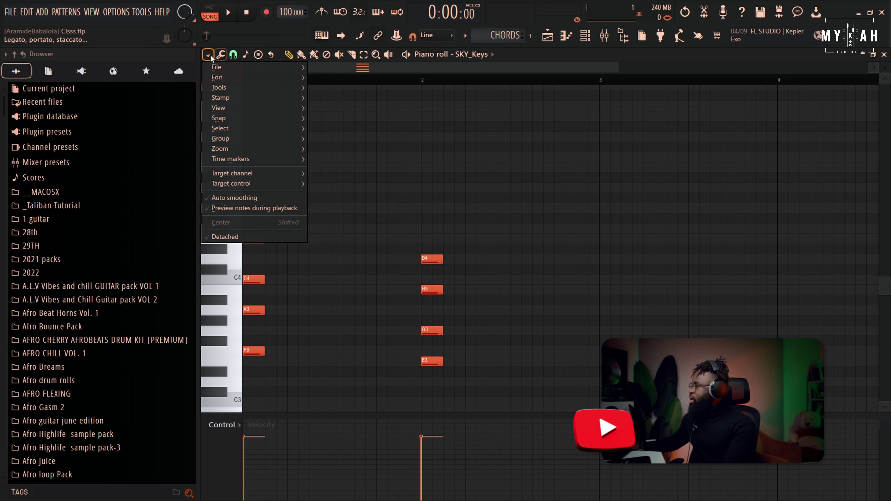
pyautogui.moveTo(220, 96)
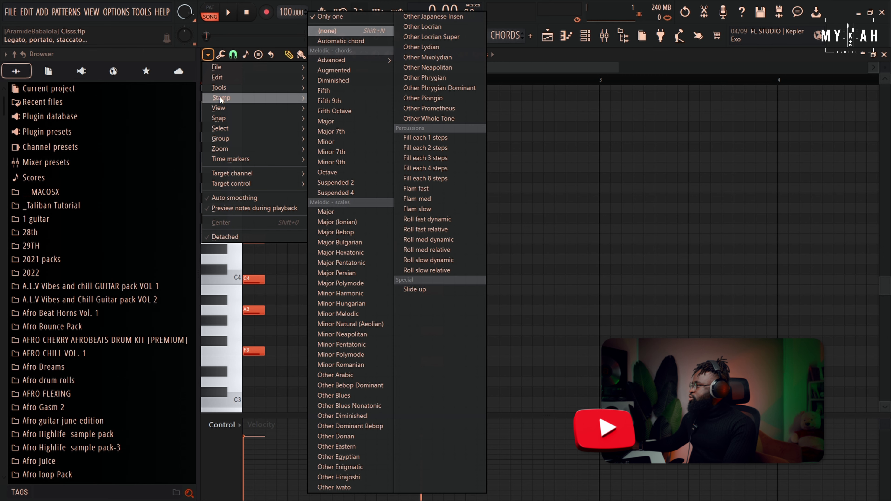
pyautogui.click(344, 153)
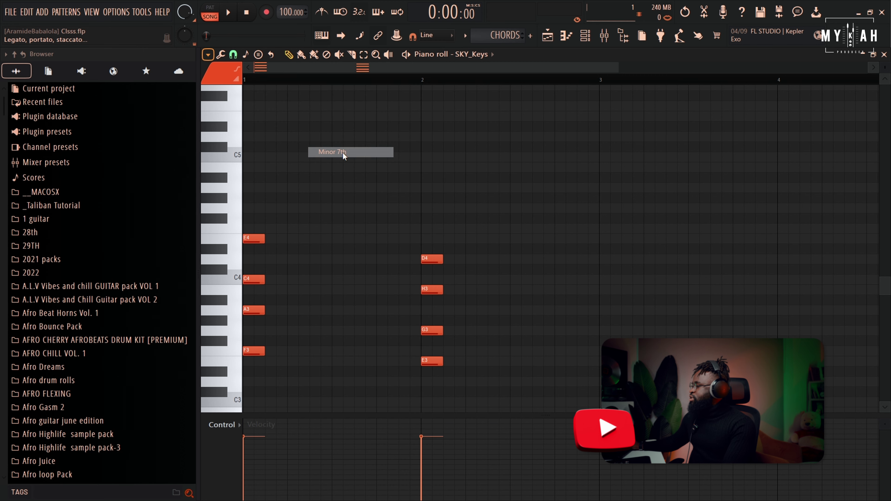
pyautogui.click(467, 362)
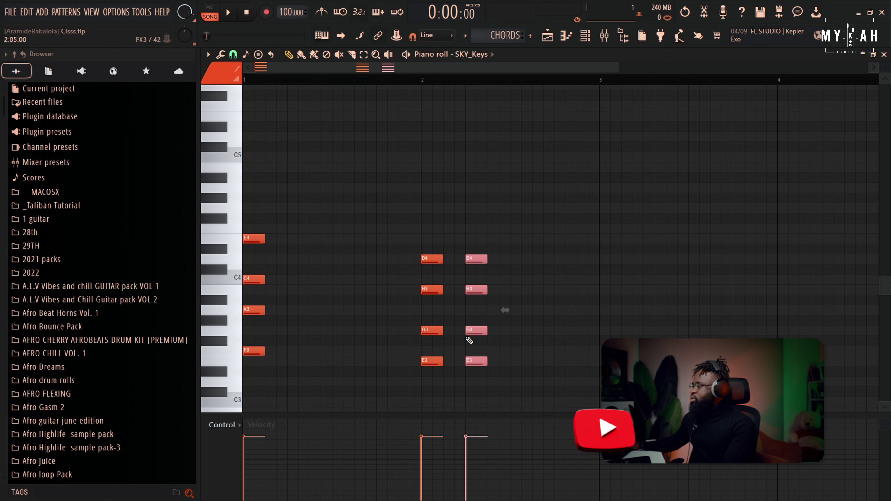
pyautogui.press('Delete')
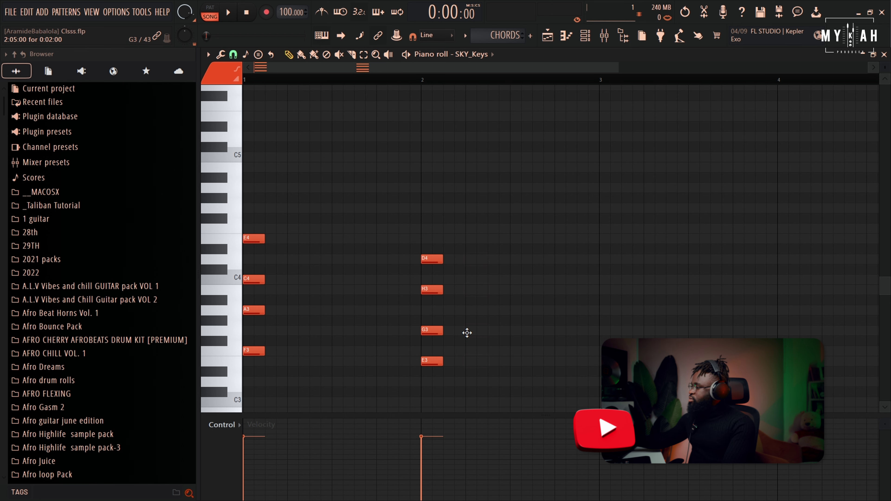
# Play the full drum and chord arrangement through in the playlist, and stop playback.
pyautogui.press('space')
pyautogui.click(549, 36)
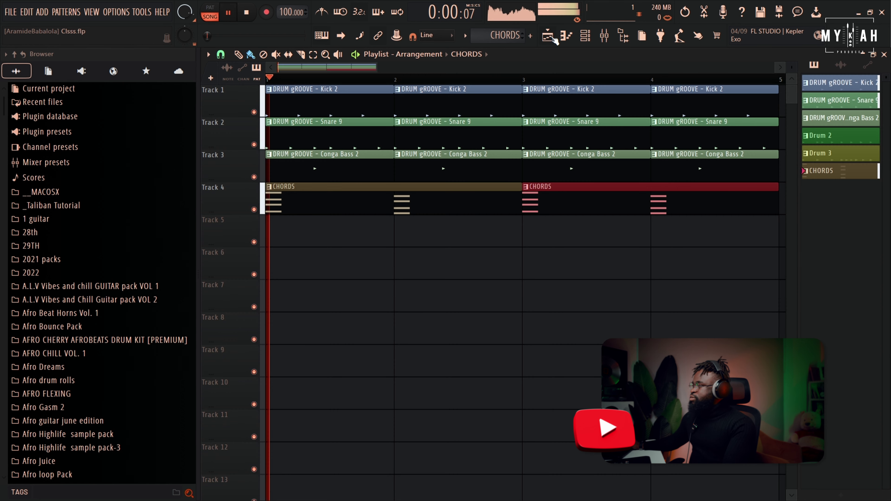
pyautogui.scroll(-3, 523, 83)
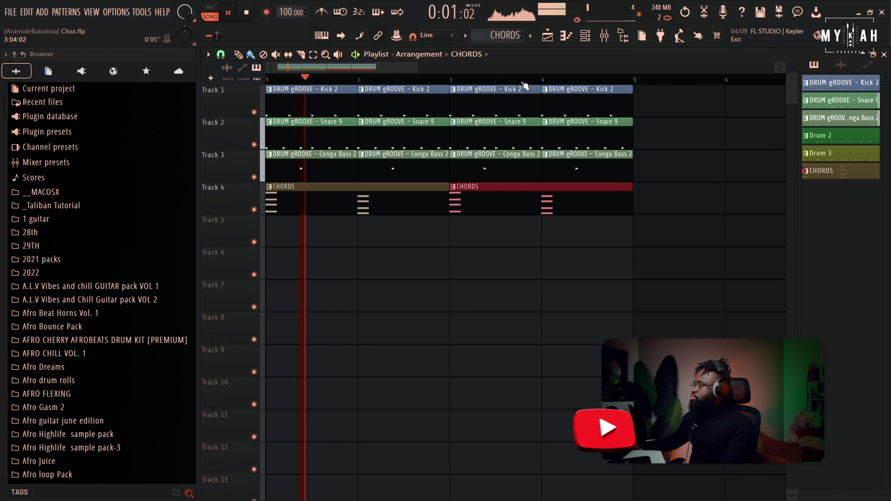
pyautogui.scroll(-2, 523, 84)
pyautogui.scroll(-1, 525, 86)
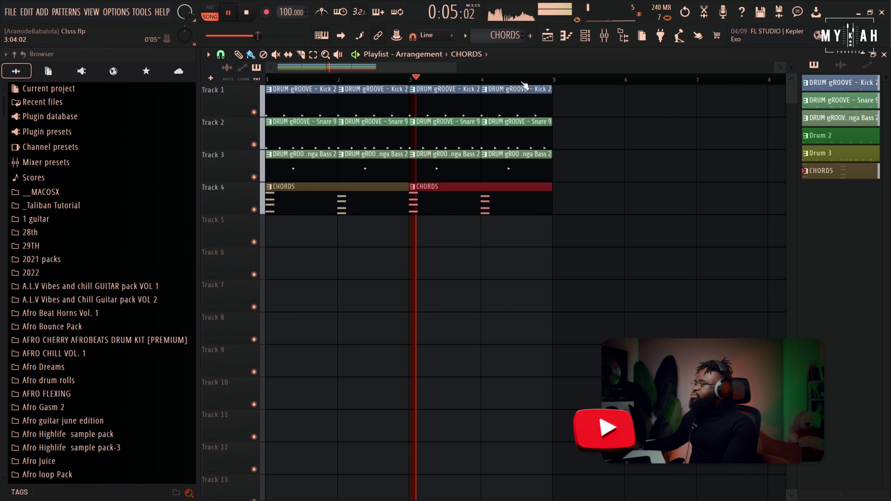
pyautogui.scroll(-1, 525, 85)
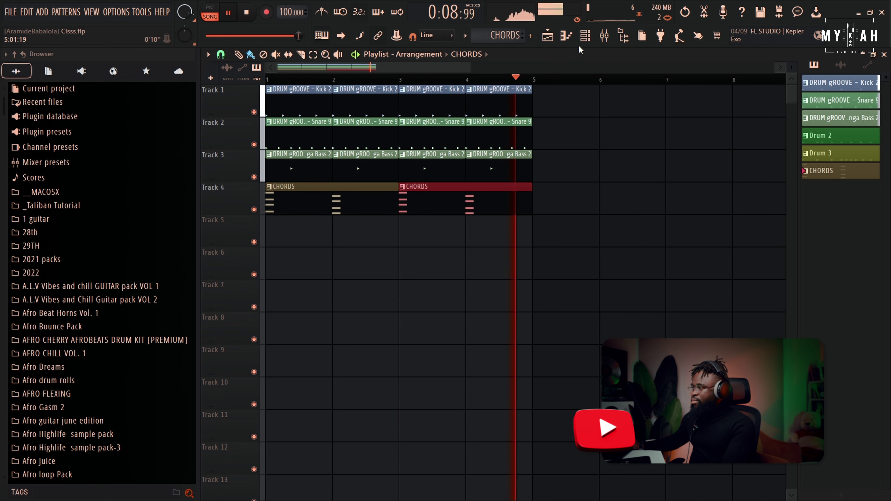
pyautogui.press('space')
# Add a second SKY_Keys instrument channel to the channel rack.
pyautogui.click(584, 40)
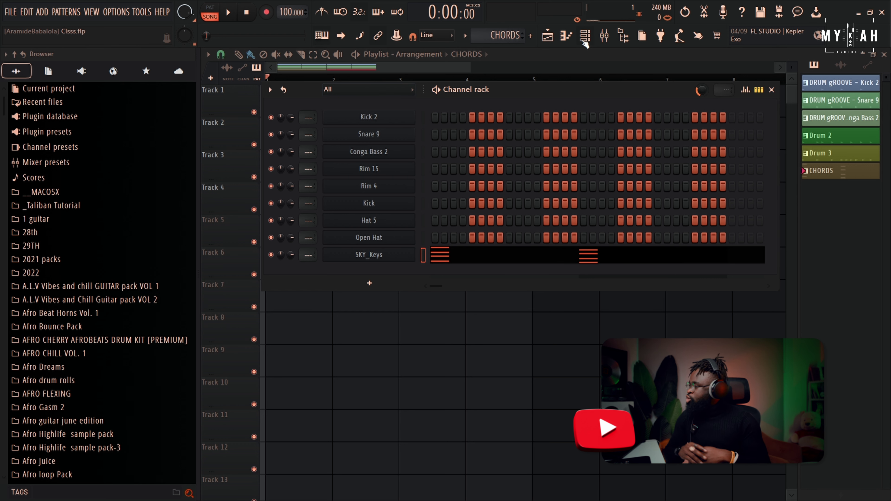
pyautogui.click(371, 285)
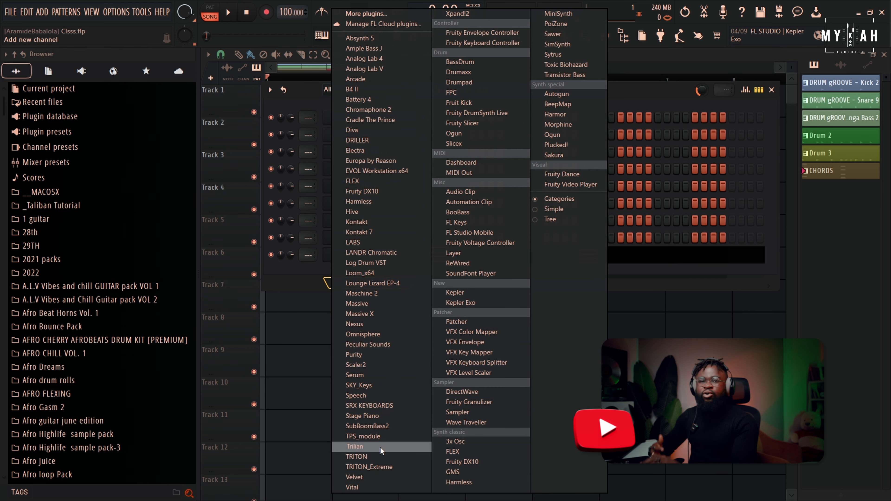
pyautogui.click(377, 386)
pyautogui.click(527, 94)
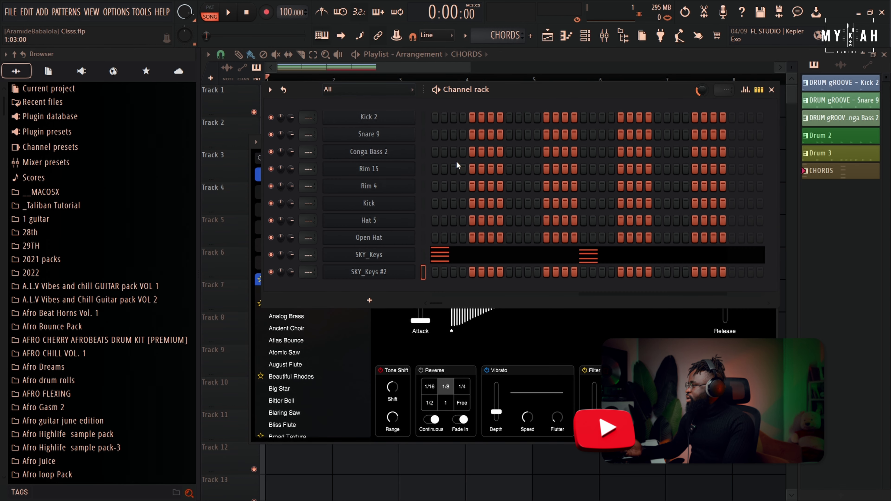
# Create a new pattern named MELODY and colour it dark olive green (#486020).
pyautogui.click(465, 37)
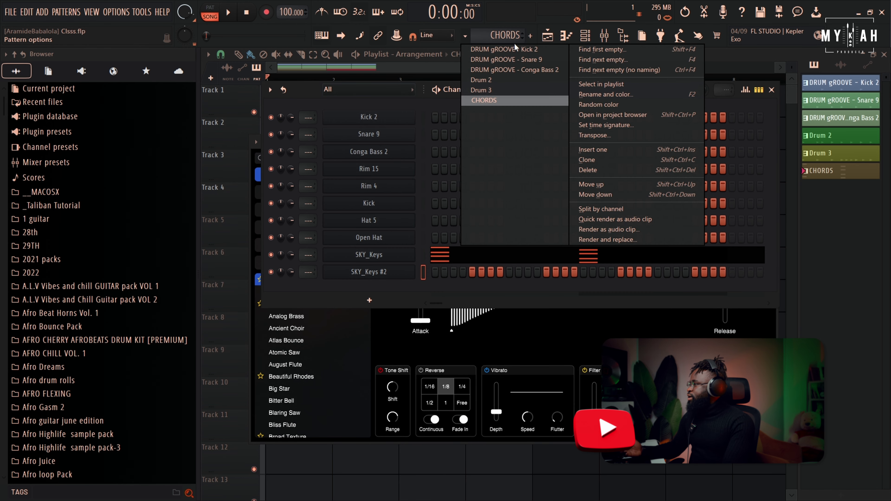
pyautogui.click(591, 53)
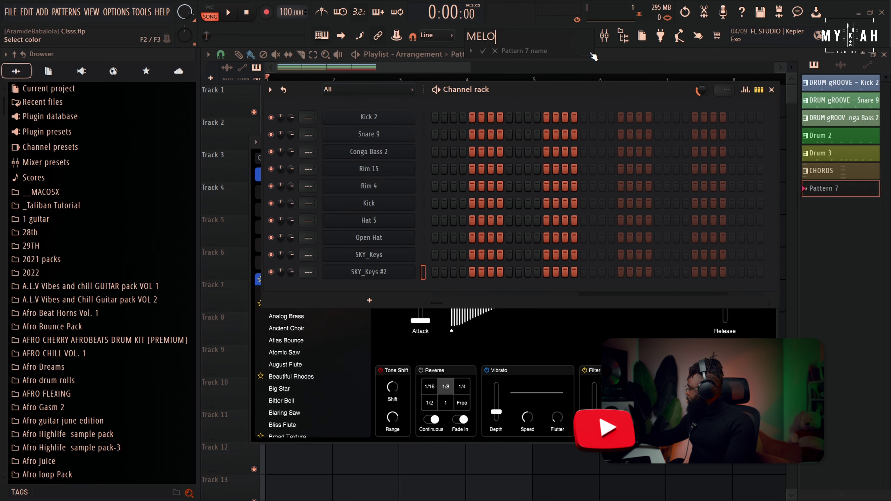
pyautogui.click(592, 51)
pyautogui.click(649, 156)
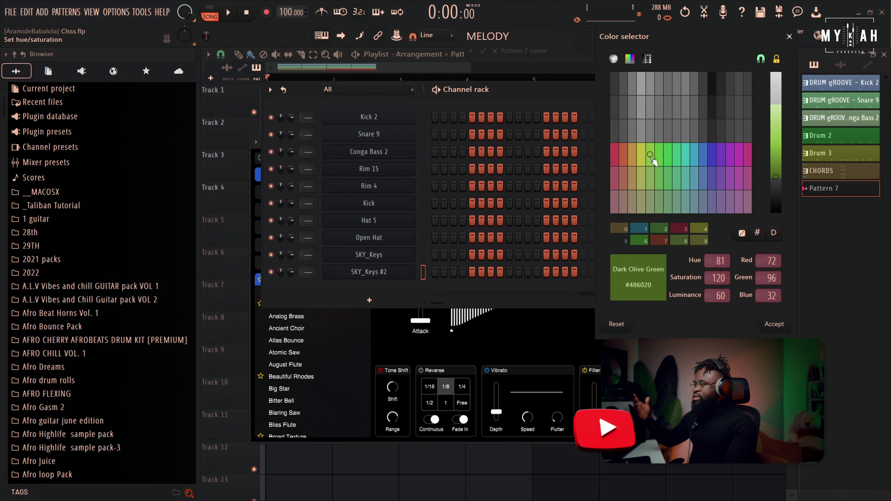
pyautogui.press('Return')
# Place a MELODY pattern clip at bar 1 of Track 5 in the playlist.
pyautogui.click(441, 65)
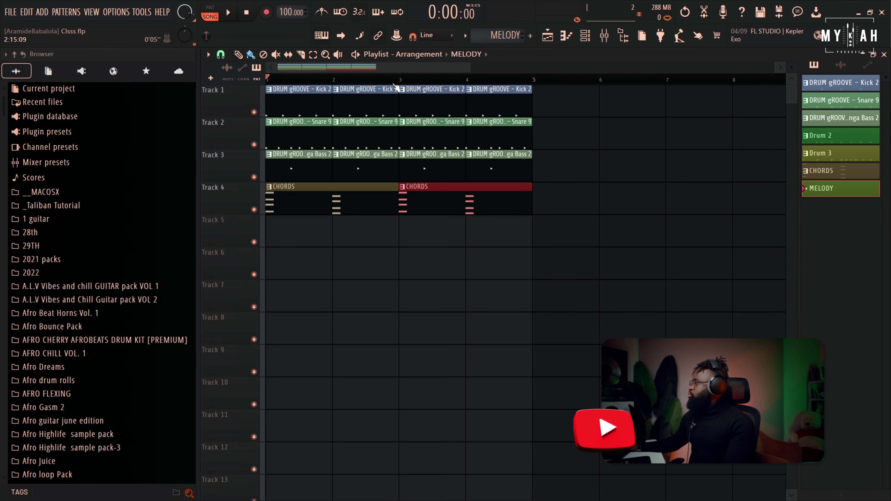
pyautogui.click(277, 241)
pyautogui.press('F6')
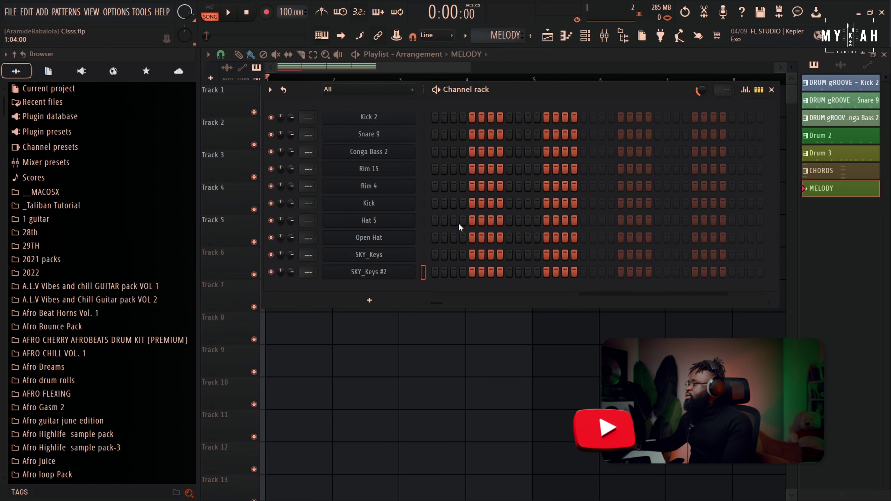
# Copy the SKY_Keys channel's chord notes from the CHORDS pattern.
pyautogui.click(353, 72)
pyautogui.click(280, 202)
pyautogui.click(585, 39)
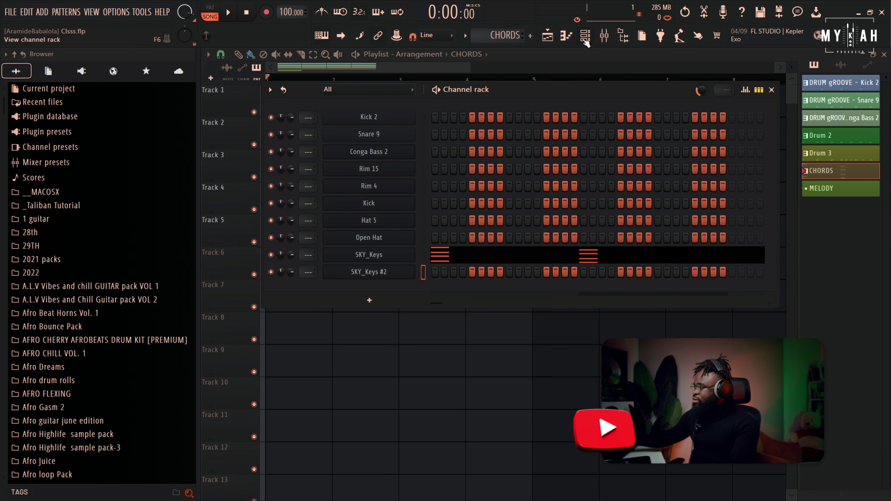
pyautogui.rightClick(404, 260)
pyautogui.click(564, 263)
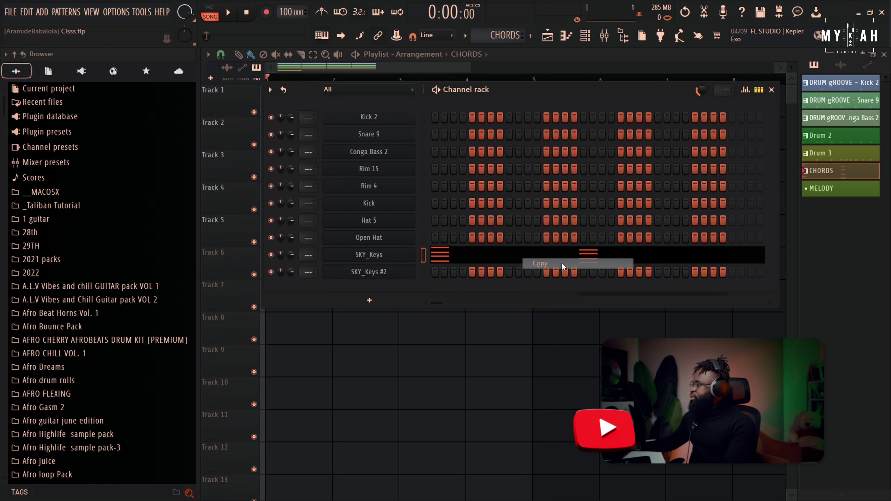
# Paste the copied chord notes into the SKY_Keys #2 channel of the MELODY pattern, and switch to pattern playback mode.
pyautogui.click(466, 36)
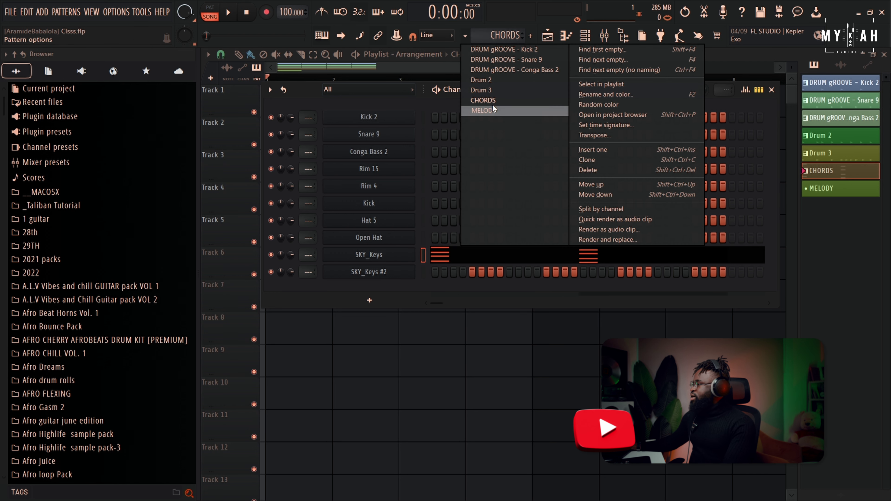
pyautogui.click(418, 101)
pyautogui.click(466, 35)
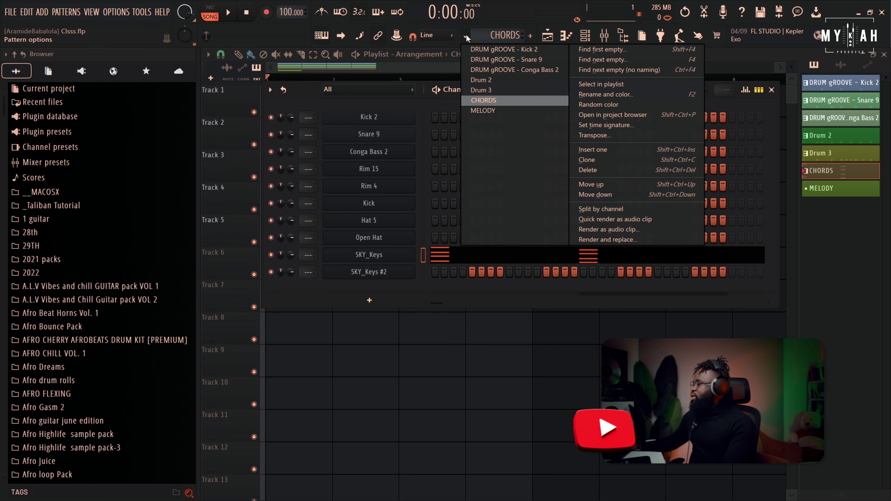
pyautogui.click(430, 112)
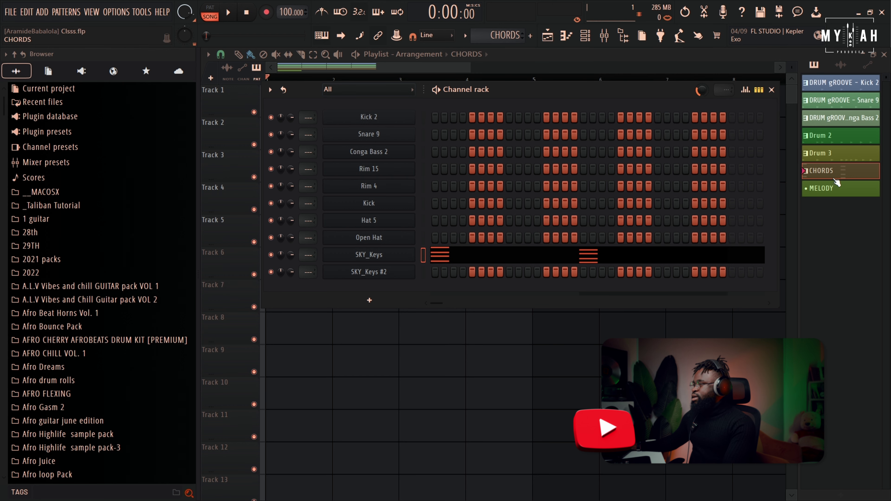
pyautogui.click(837, 193)
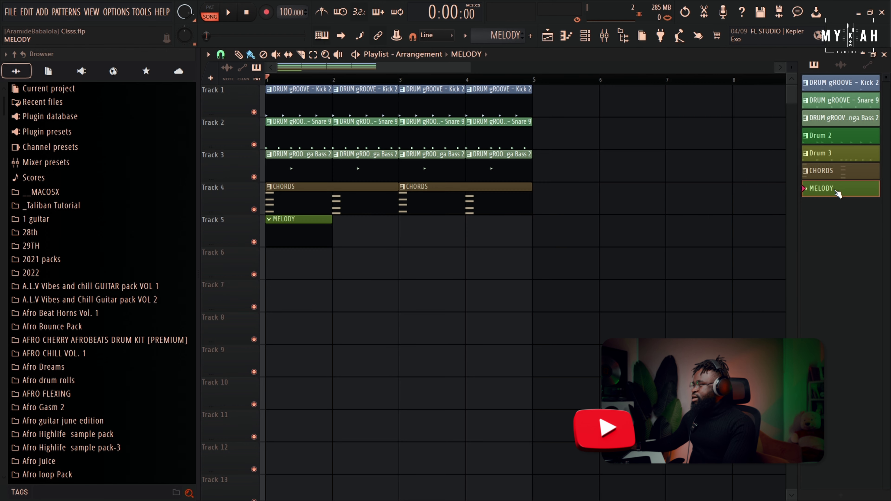
pyautogui.click(589, 39)
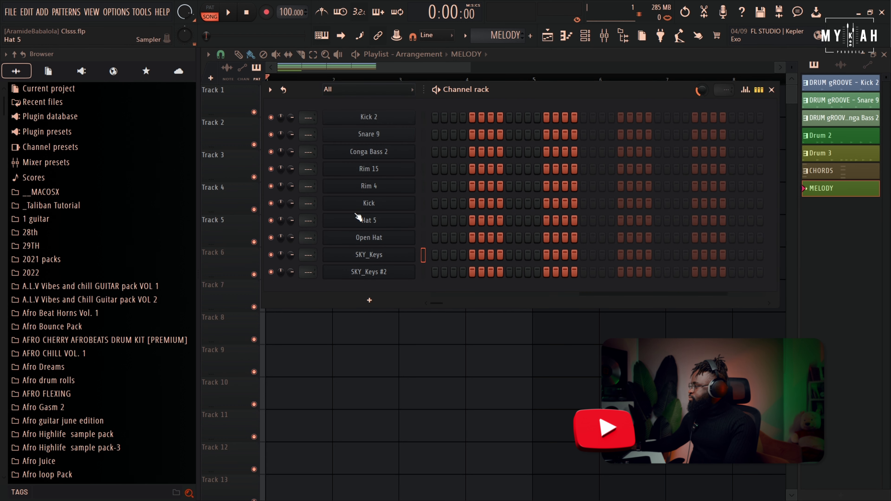
pyautogui.rightClick(391, 276)
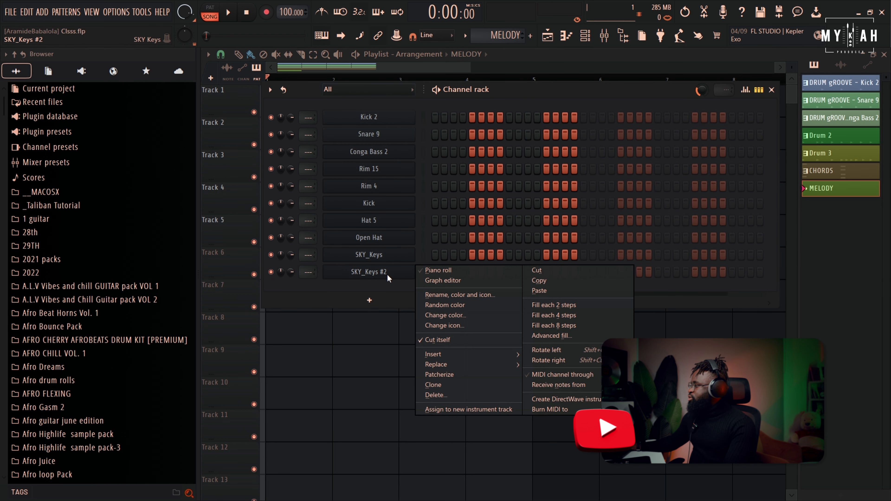
pyautogui.click(539, 292)
pyautogui.press('l')
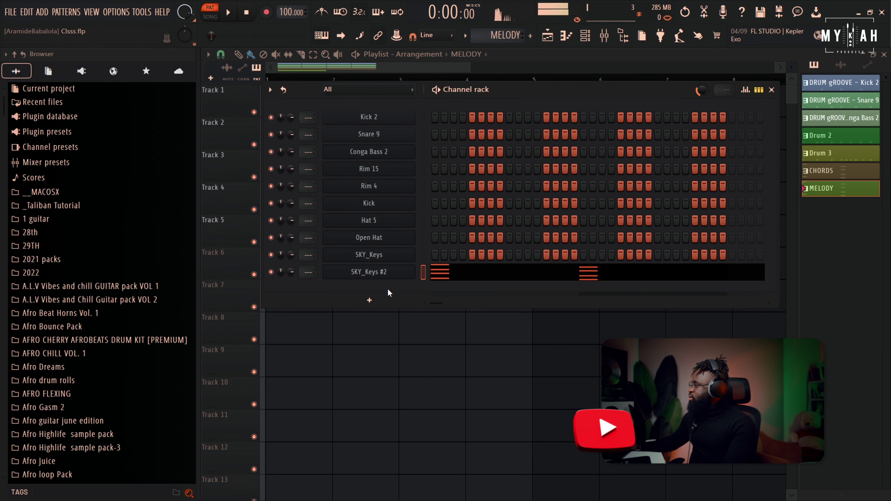
# Load the Smooth Pluck preset from the favourites in SKY_Keys #2.
pyautogui.click(392, 275)
pyautogui.click(282, 264)
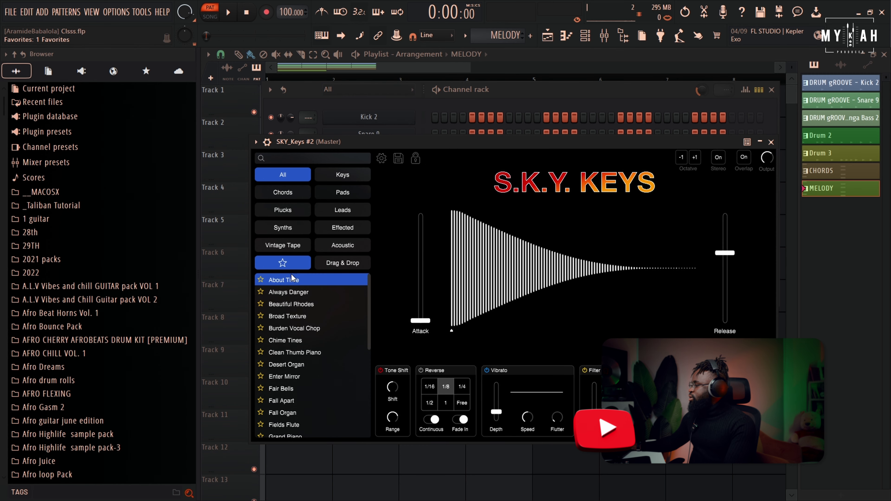
pyautogui.scroll(-6, 306, 353)
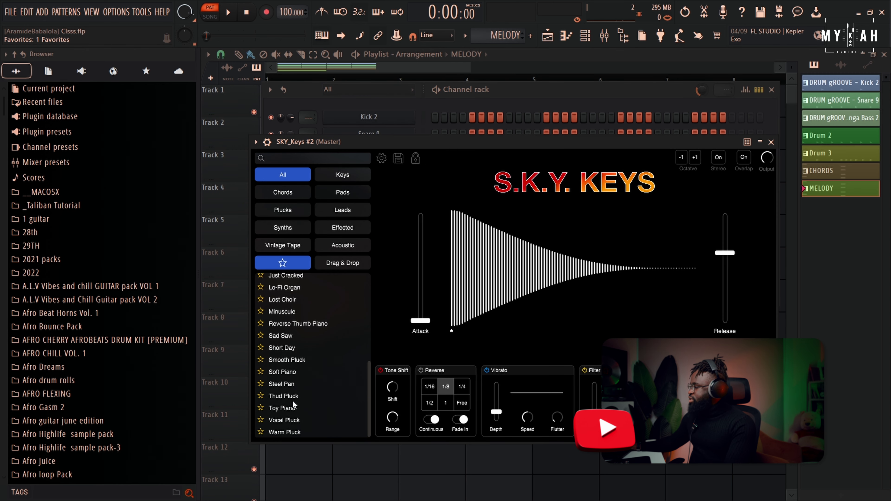
pyautogui.click(290, 361)
pyautogui.moveTo(453, 143); pyautogui.dragTo(478, 138)
# Move all SKY_Keys #2 notes in the MELODY pattern half a bar later.
pyautogui.click(574, 38)
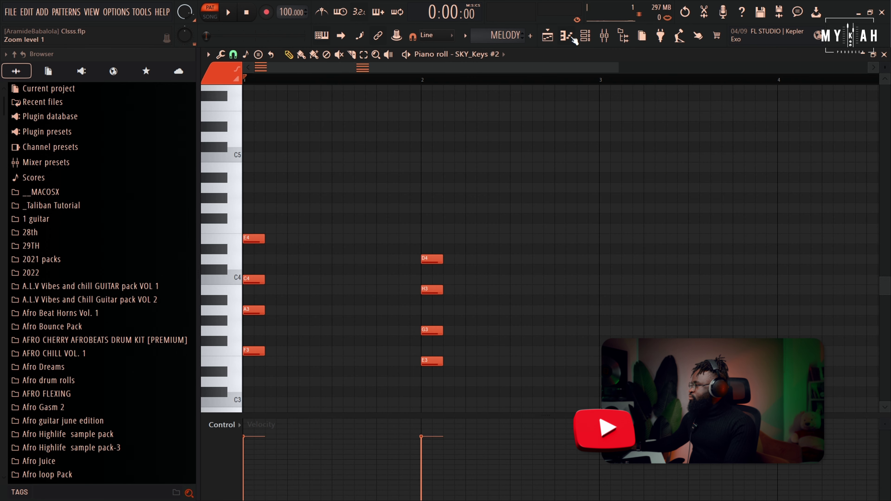
pyautogui.hotkey('ctrl', 'a')
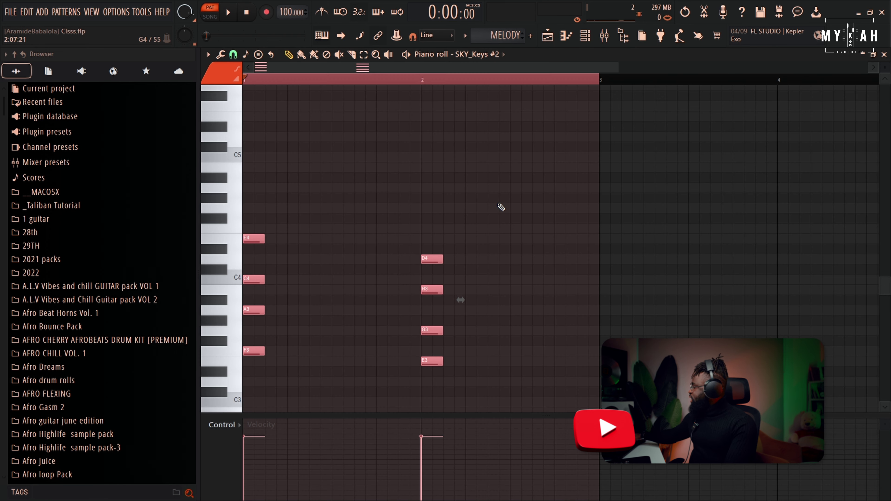
pyautogui.moveTo(255, 239); pyautogui.dragTo(344, 238)
# Play the arrangement in song mode to hear the shifted melody, and reopen the SKY_Keys #2 notes.
pyautogui.press('F5')
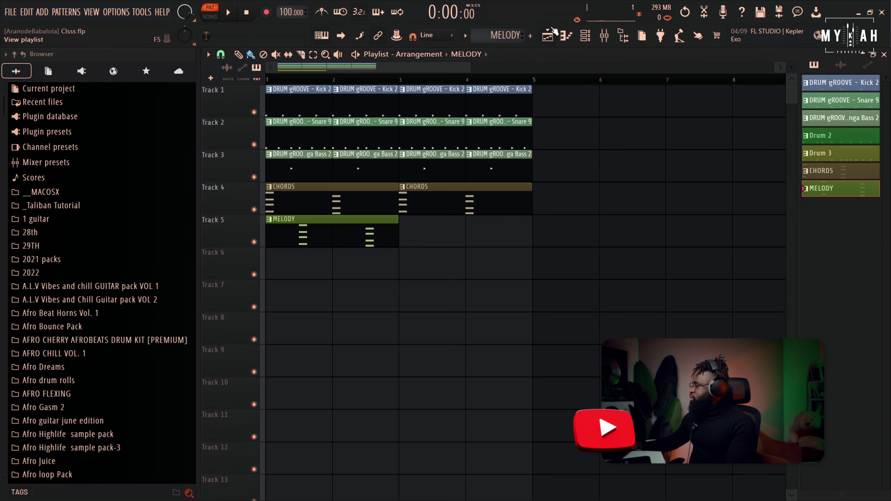
pyautogui.press('space')
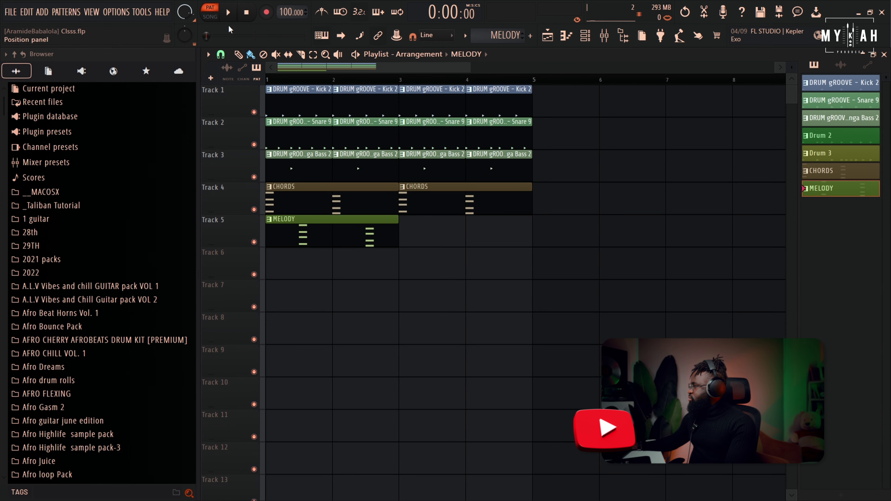
pyautogui.press('l')
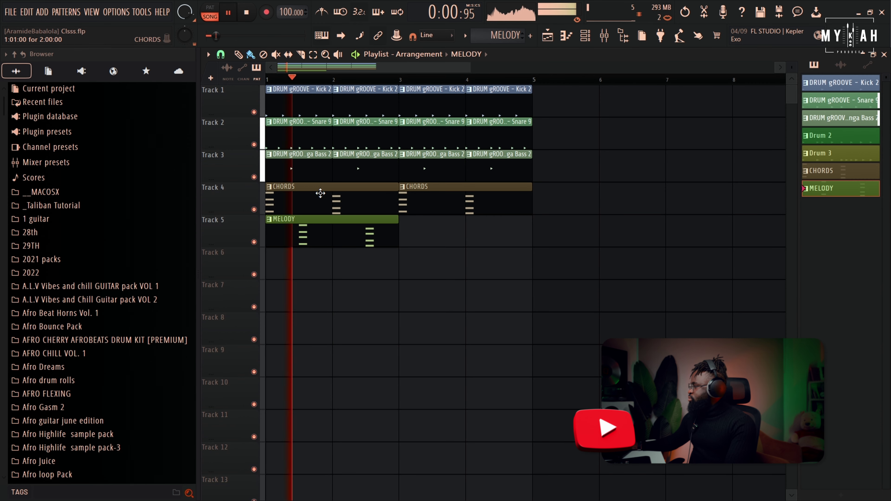
pyautogui.doubleClick(277, 233)
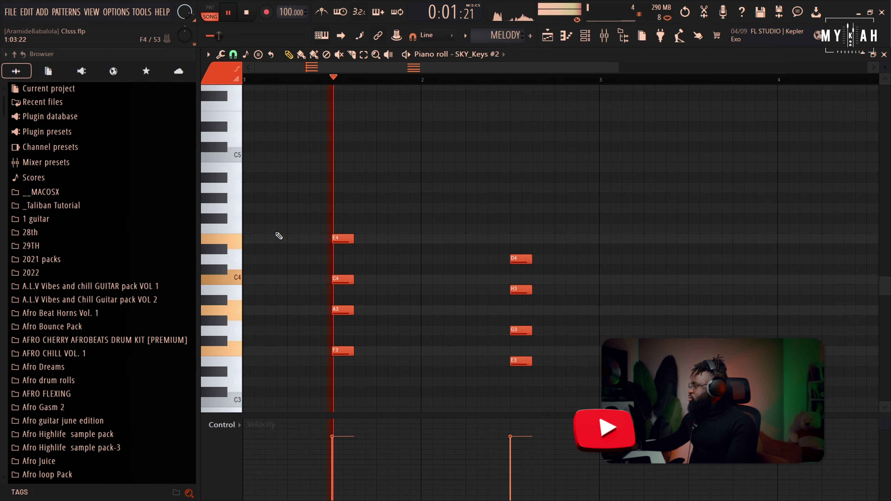
pyautogui.press('space')
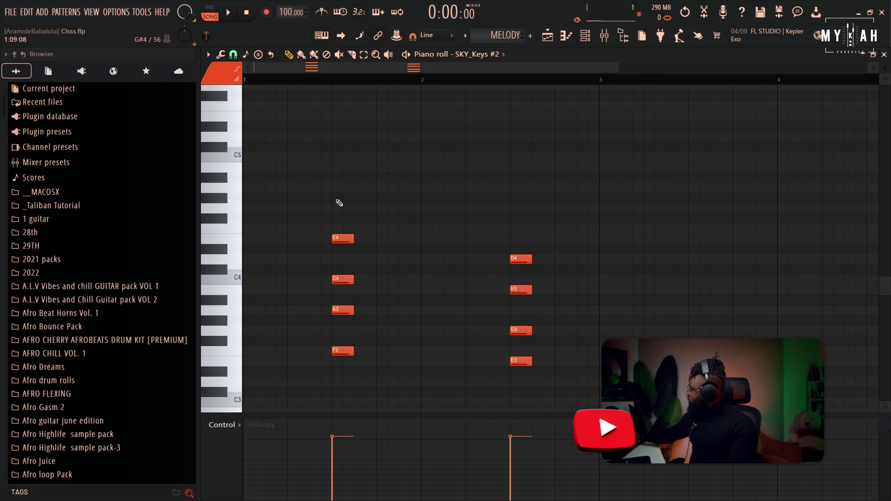
# Open the Strumizer for the SKY_Keys #2 chords and preview the strum with alternate direction enabled.
pyautogui.hotkey('alt', 's')
pyautogui.moveTo(409, 195); pyautogui.dragTo(581, 151)
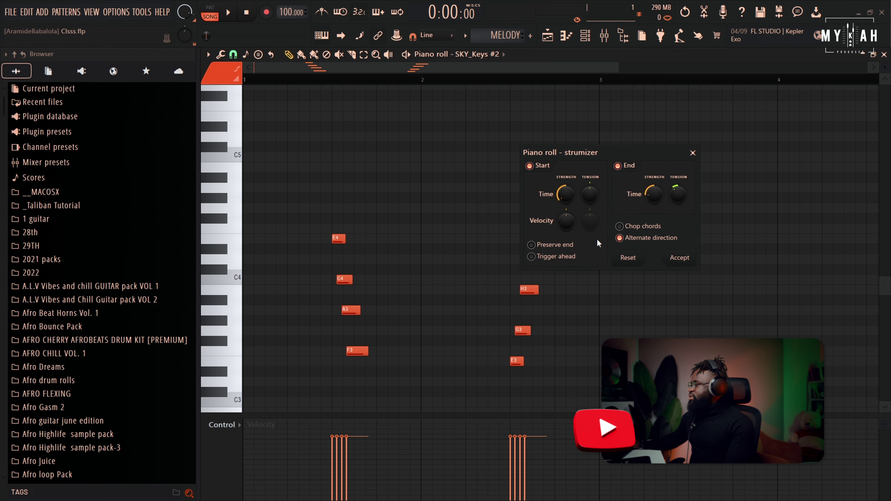
pyautogui.press('space')
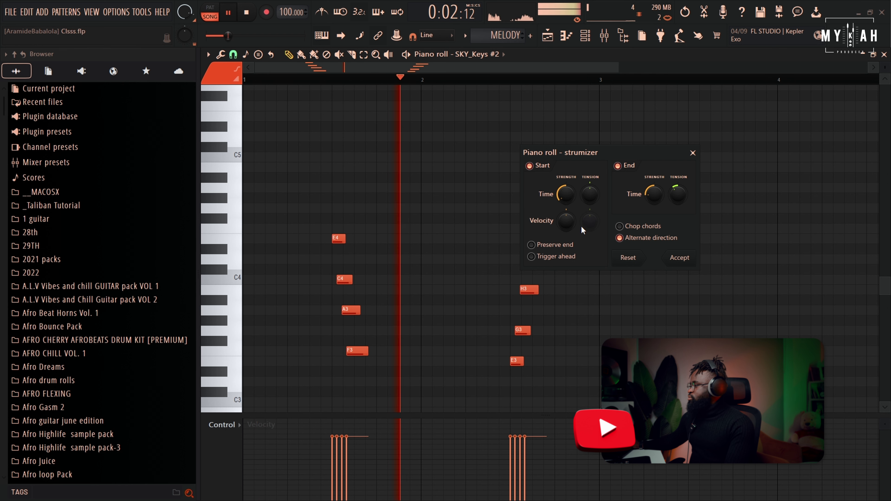
pyautogui.press('space')
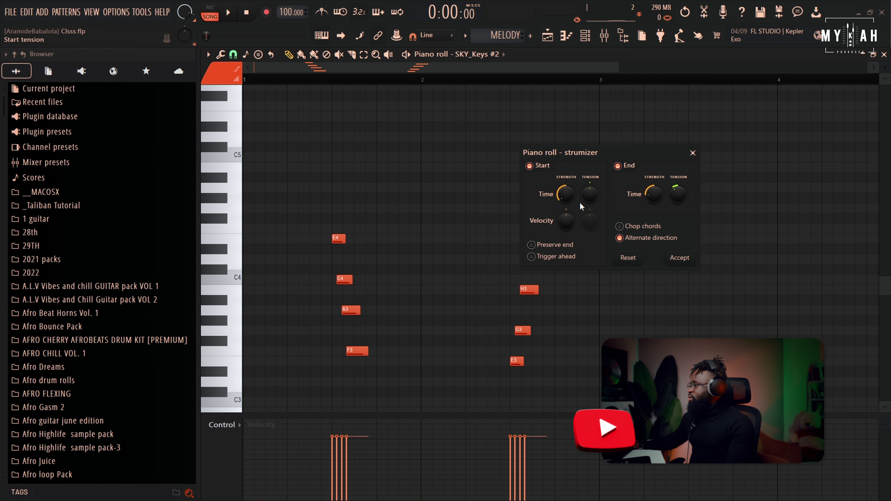
# Set the Strumizer's start time tension to 8%, audition the result, and apply the strum to the melody chords.
pyautogui.moveTo(595, 199); pyautogui.dragTo(594, 214)
pyautogui.press('space')
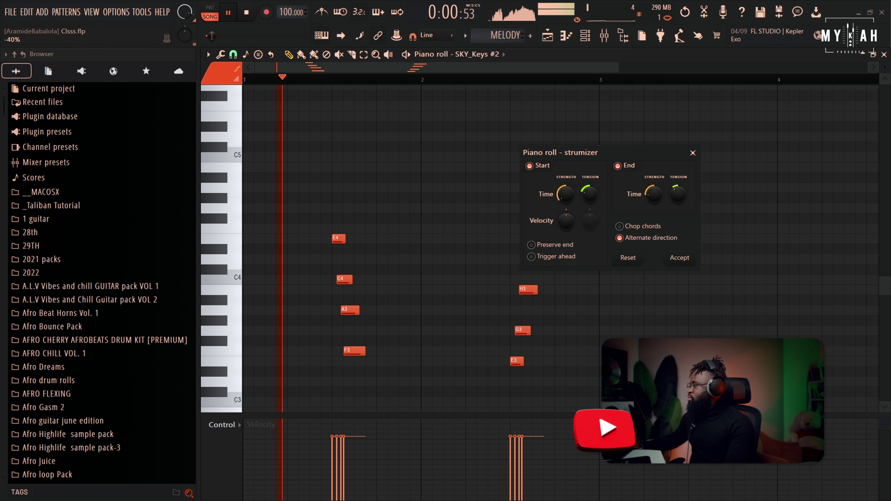
pyautogui.moveTo(594, 213); pyautogui.dragTo(594, 203)
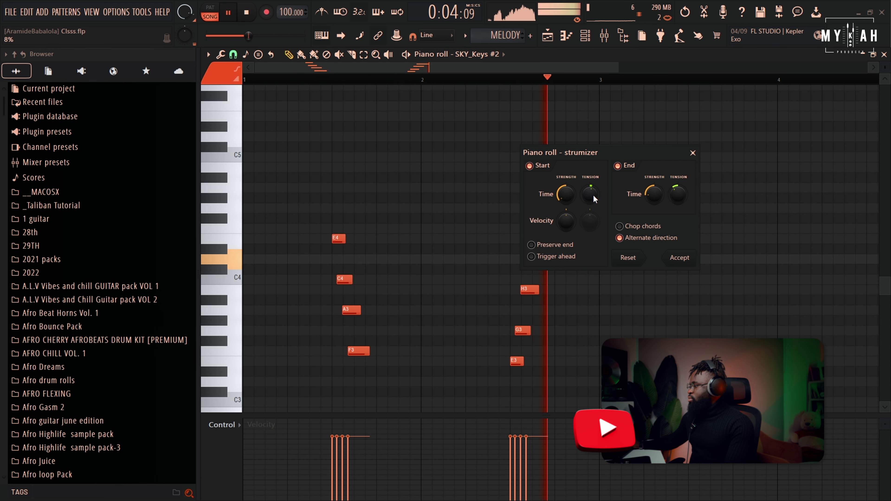
pyautogui.press('space')
pyautogui.press('space')
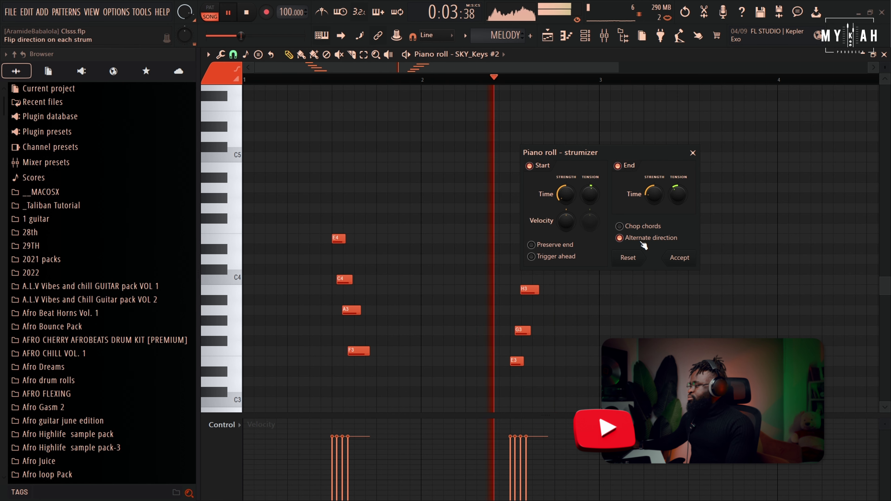
pyautogui.press('space')
pyautogui.click(680, 257)
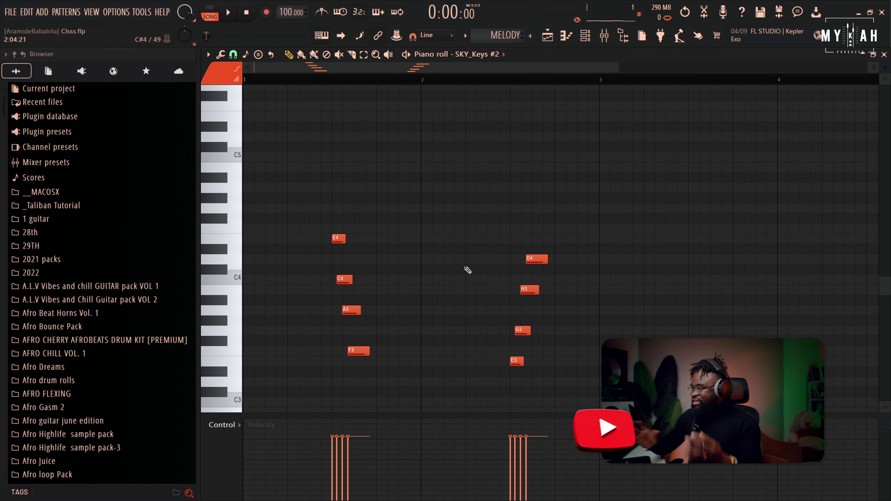
# Place a second MELODY clip at bar 3 of Track 5 and play back the arrangement.
pyautogui.press('F5')
pyautogui.press('space')
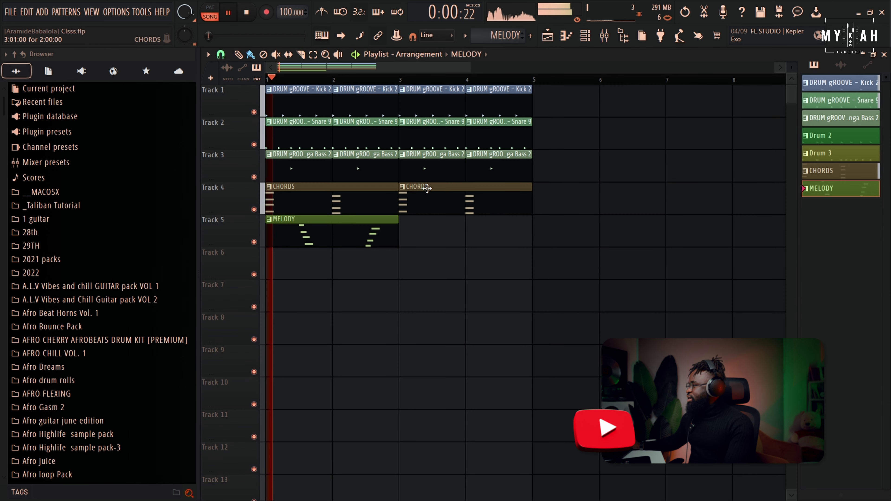
pyautogui.click(406, 232)
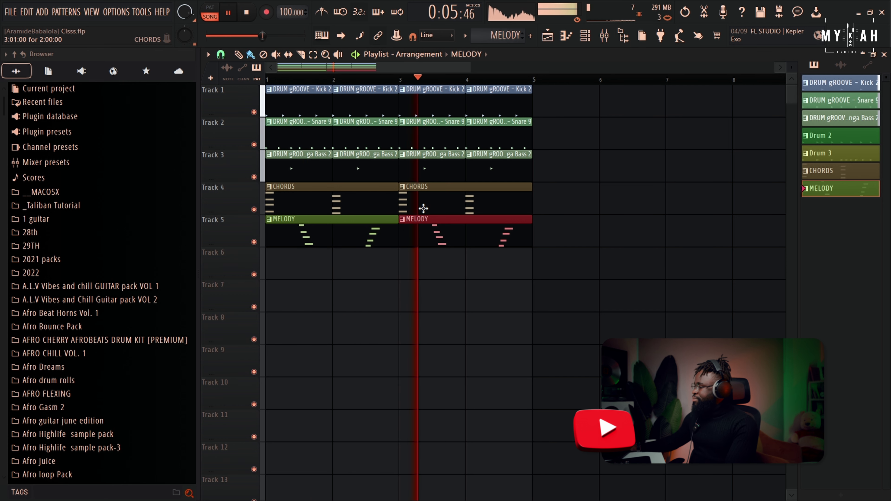
pyautogui.moveTo(472, 65); pyautogui.dragTo(421, 67)
pyautogui.press('space')
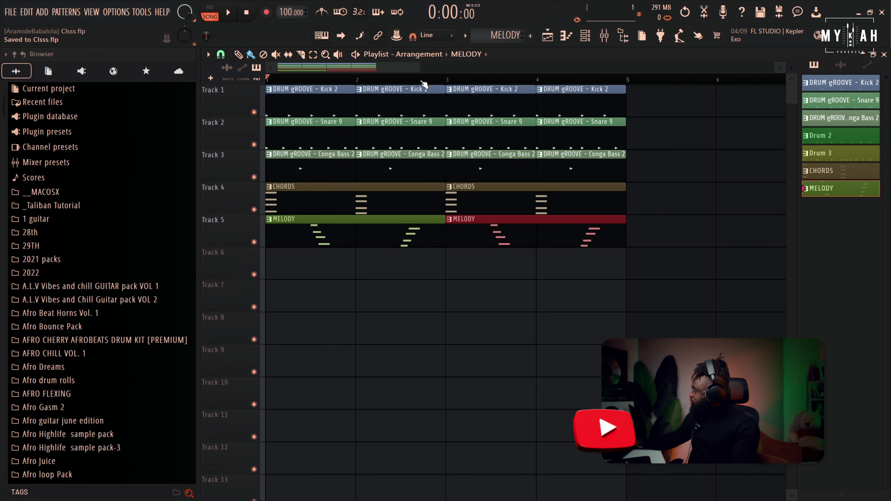
pyautogui.press('space')
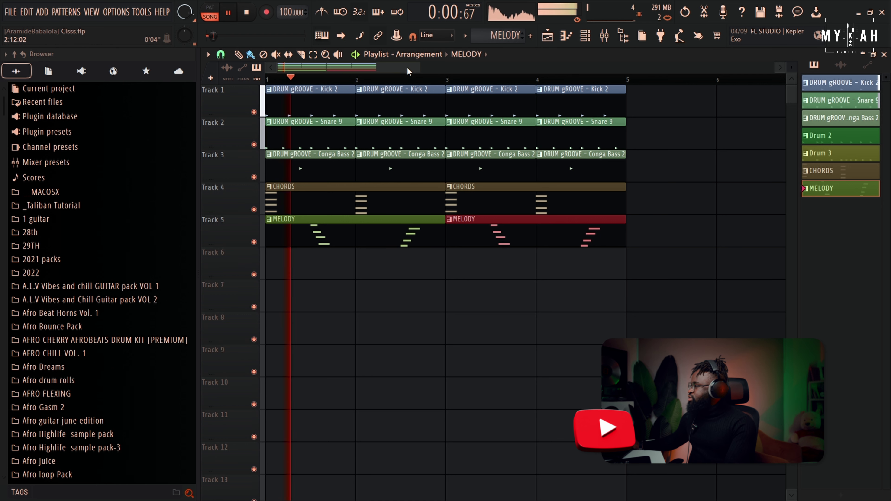
pyautogui.press('space')
# Add an Analog Lab V instrument as a new channel.
pyautogui.click(586, 36)
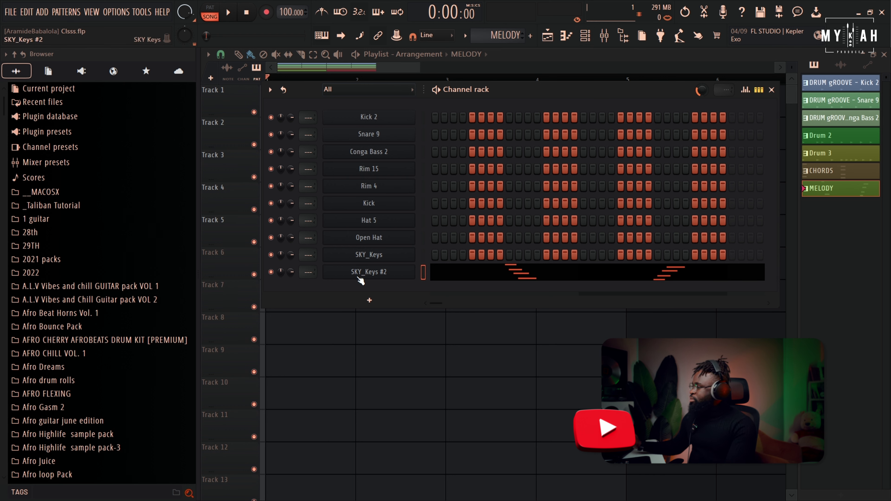
pyautogui.click(369, 300)
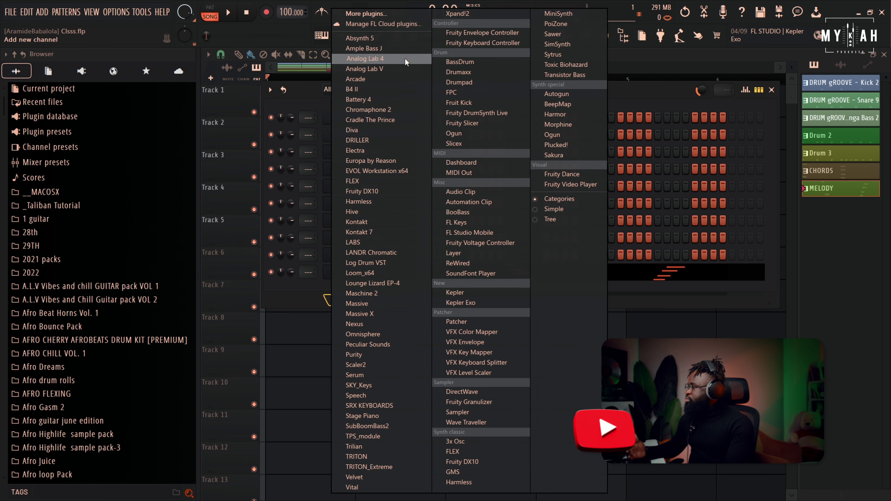
pyautogui.click(401, 66)
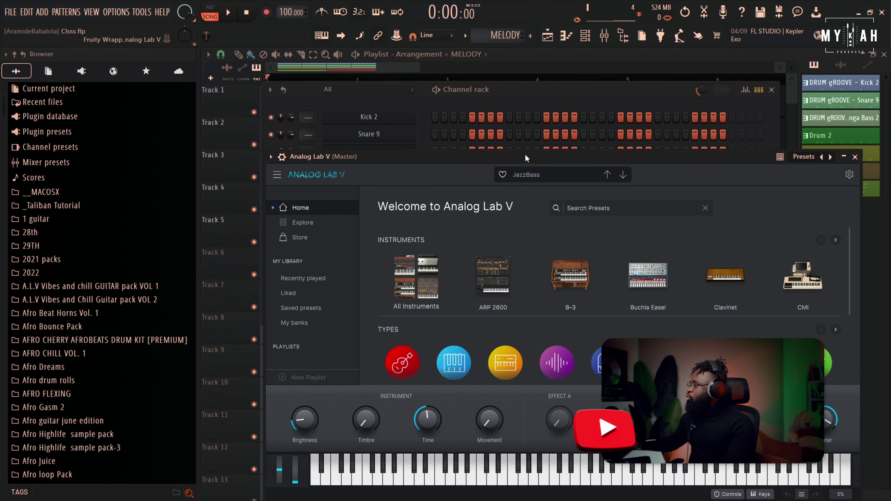
pyautogui.moveTo(525, 153); pyautogui.dragTo(522, 126)
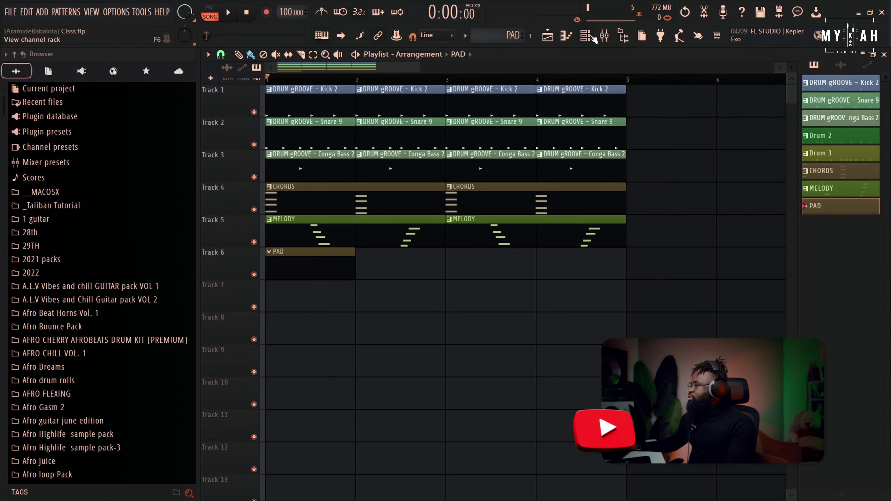
# Paste the chord notes into the Analog Lab V channel of the PAD pattern and play it in pattern mode.
pyautogui.press('F6')
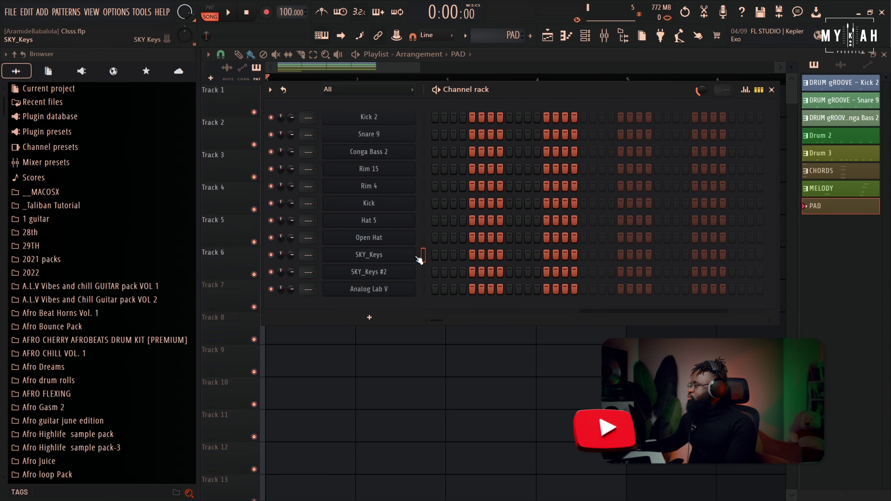
pyautogui.rightClick(389, 290)
pyautogui.click(536, 308)
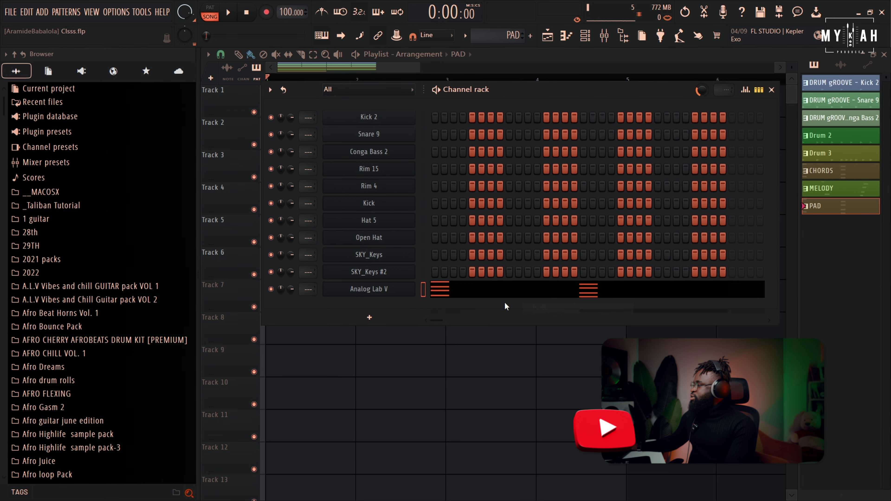
pyautogui.press('l')
pyautogui.press('space')
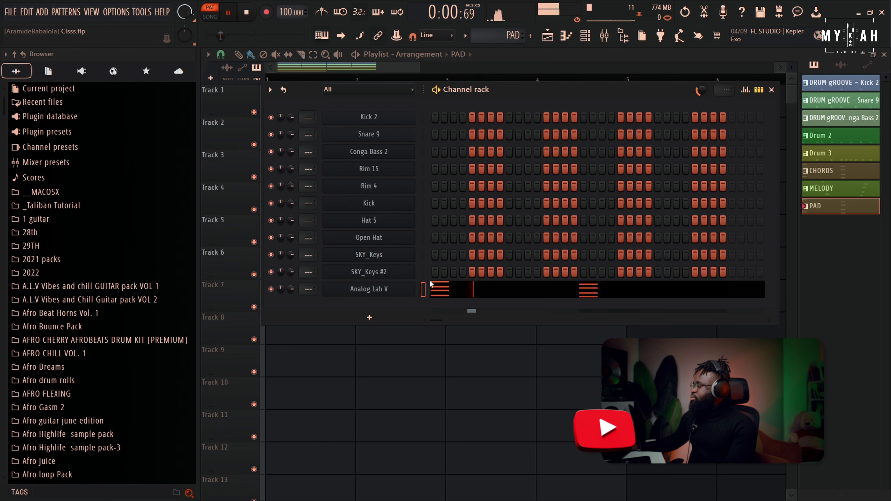
pyautogui.click(441, 291)
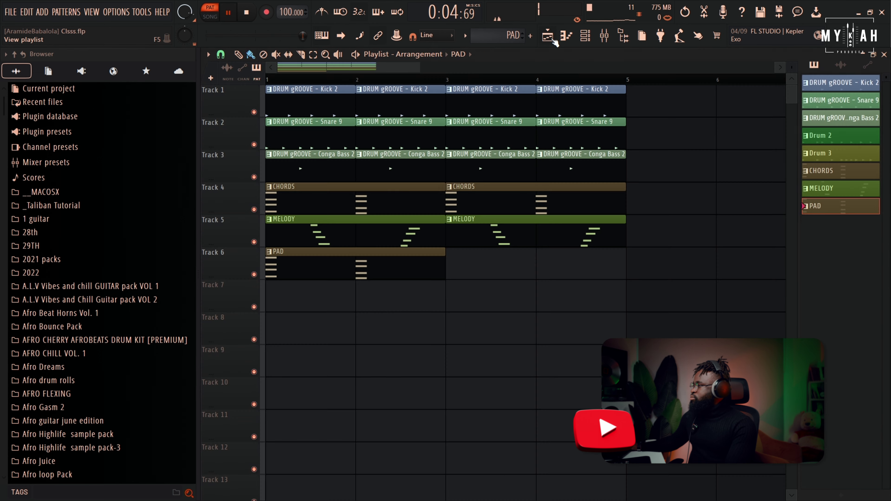
# Place a second PAD clip at bar 3 of Track 6 and play the full arrangement in song mode.
pyautogui.click(548, 35)
pyautogui.press('l')
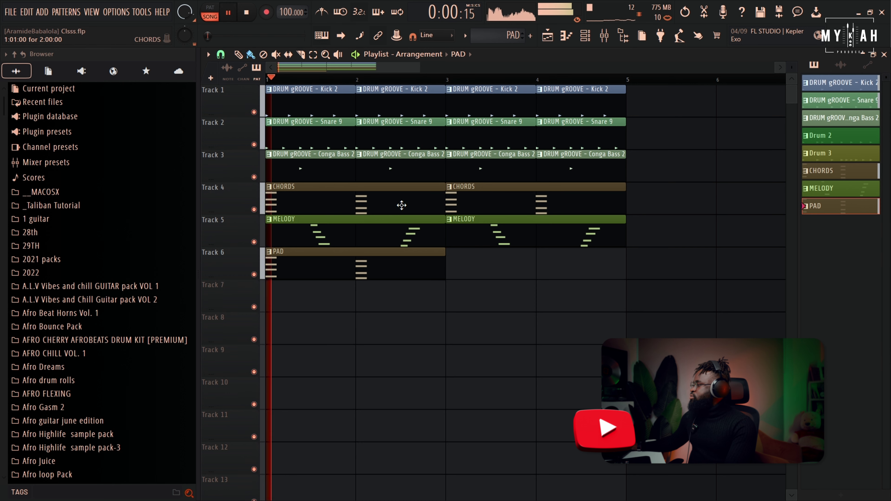
pyautogui.click(457, 275)
pyautogui.moveTo(420, 67); pyautogui.dragTo(377, 71)
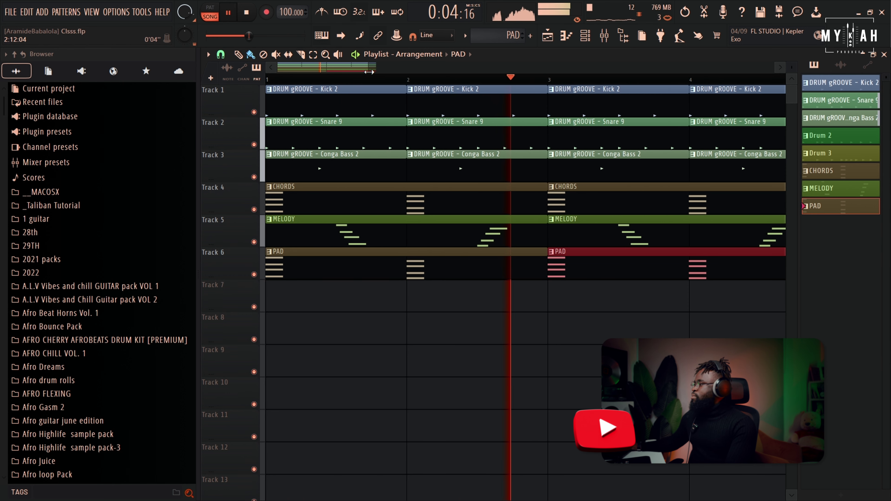
pyautogui.scroll(-1, 510, 86)
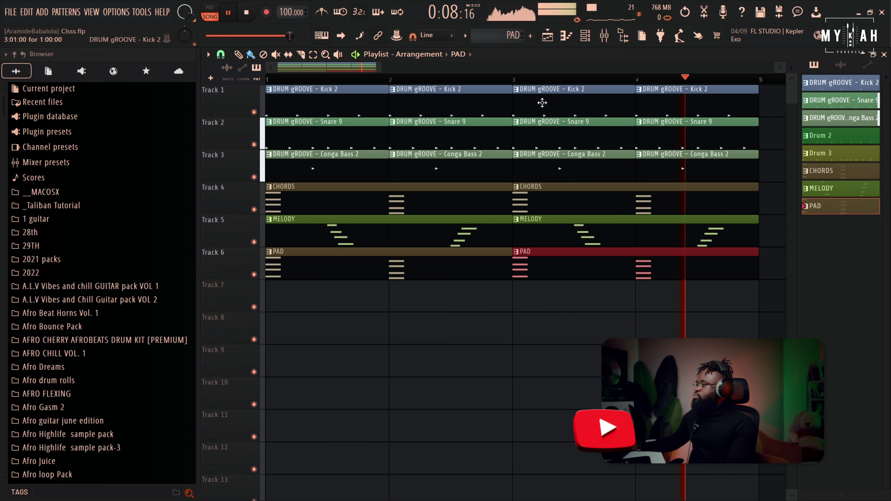
pyautogui.press('space')
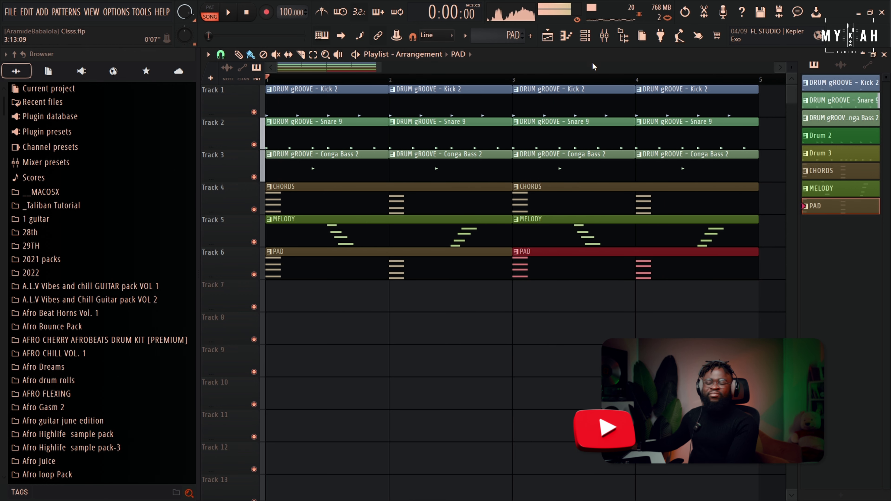
# Lengthen all Analog Lab V chord notes in the PAD pattern to one beat each and play the arrangement.
pyautogui.press('F7')
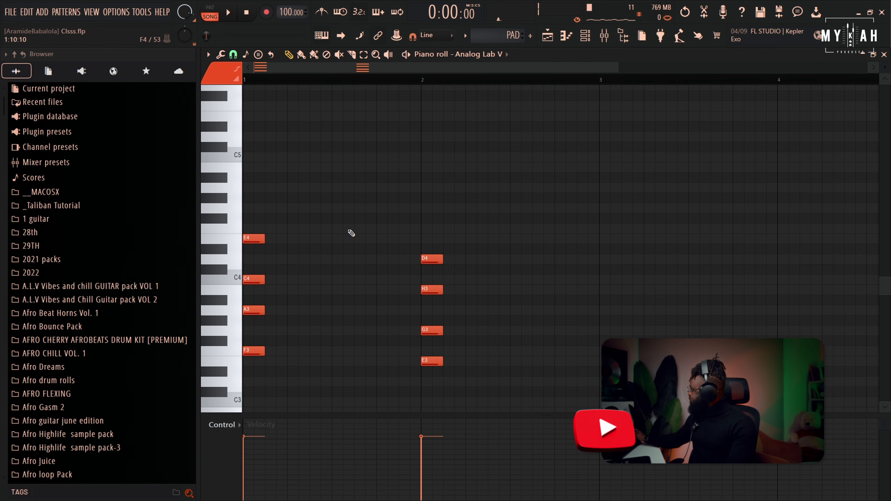
pyautogui.hotkey('ctrl', 'a')
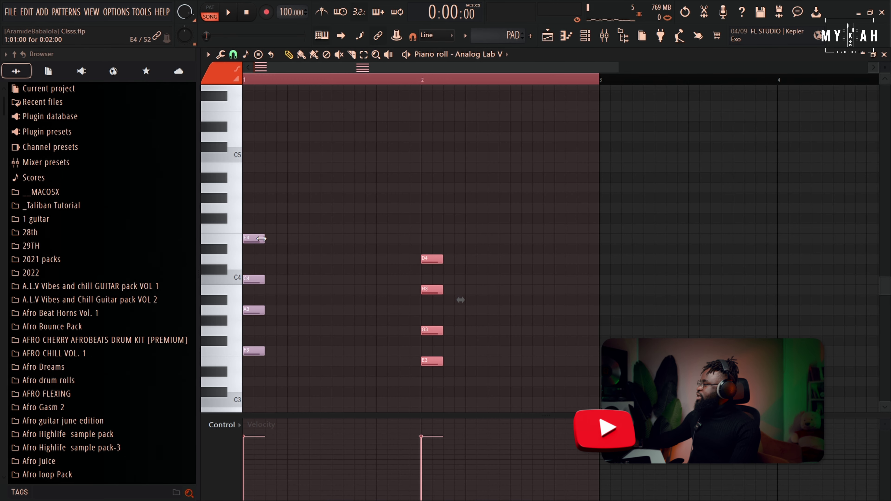
pyautogui.moveTo(264, 239); pyautogui.dragTo(326, 242)
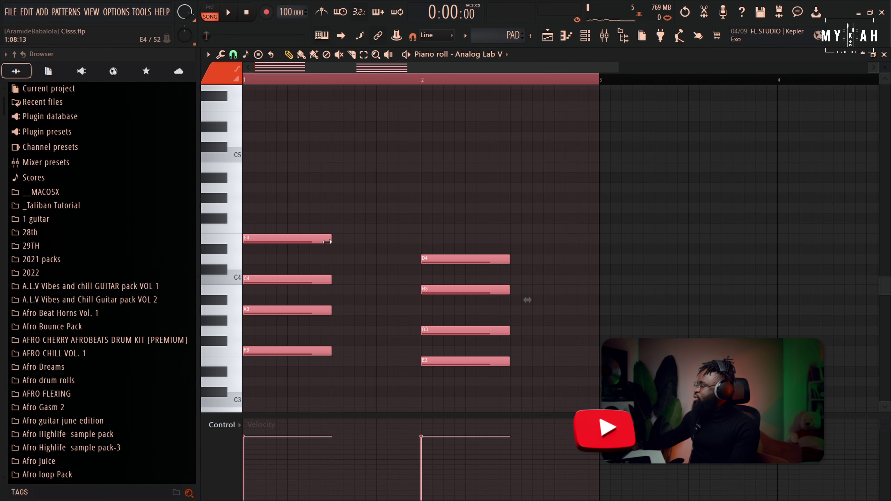
pyautogui.press('space')
pyautogui.moveTo(327, 242); pyautogui.dragTo(290, 243)
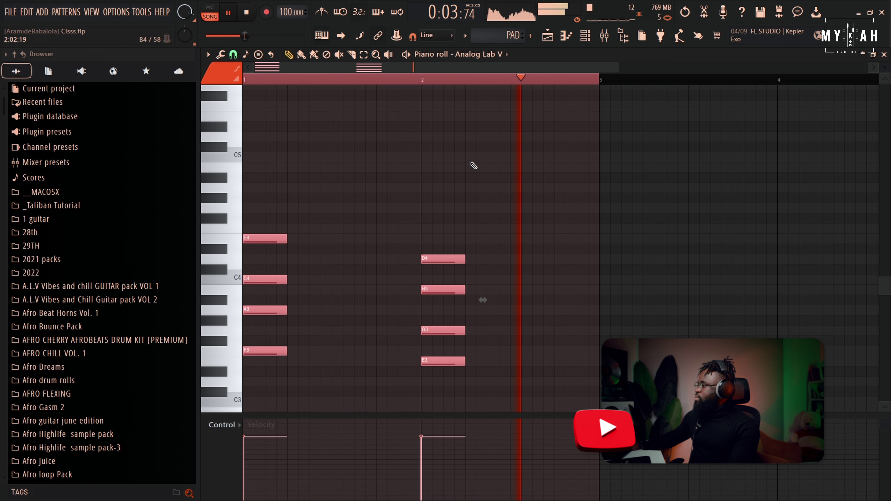
pyautogui.click(548, 36)
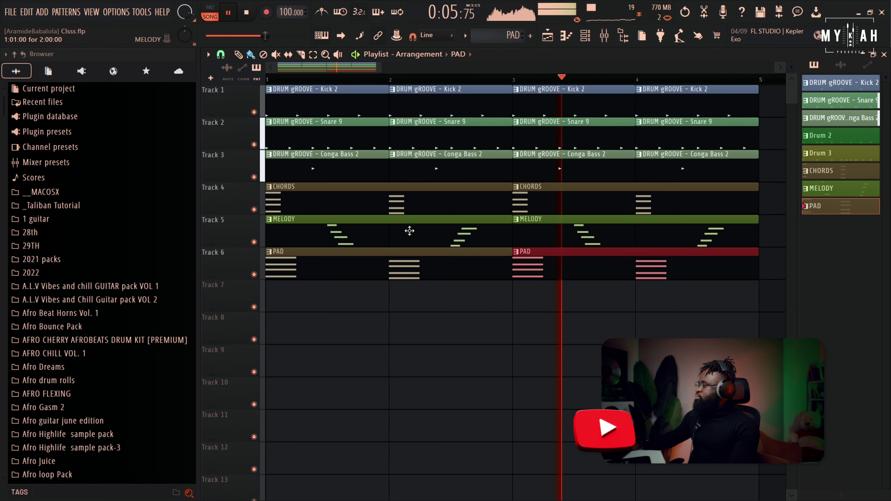
# Stop playback and place the BDMN 11 sample from the Bhadman Rolls Vol 0.1 folder on Track 7 at bar 4.
pyautogui.scroll(-3, 561, 102)
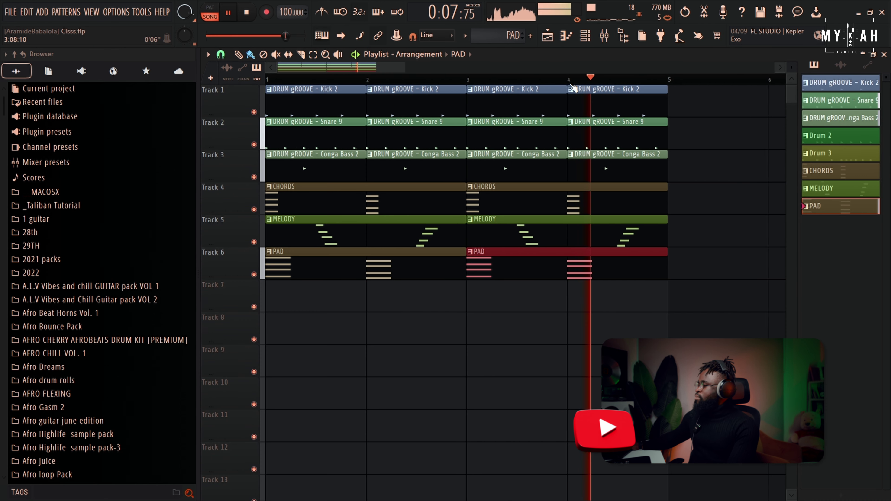
pyautogui.press('space')
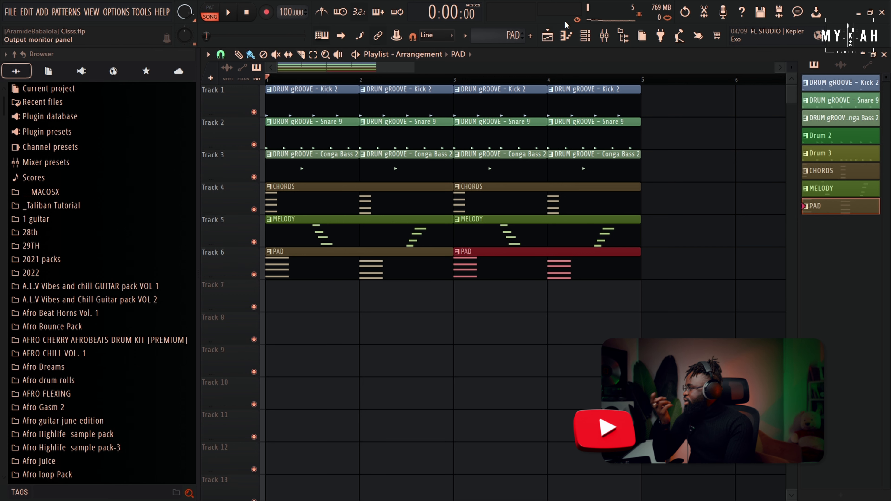
pyautogui.scroll(-12, 134, 231)
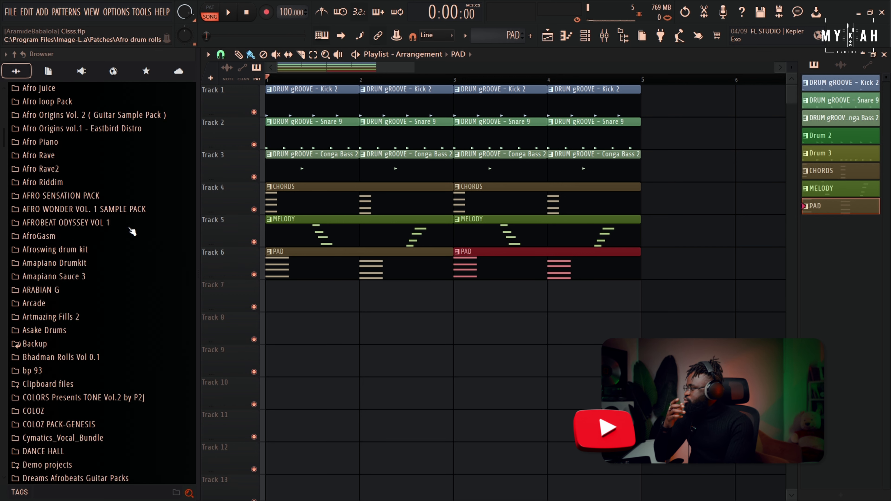
pyautogui.scroll(-20, 132, 232)
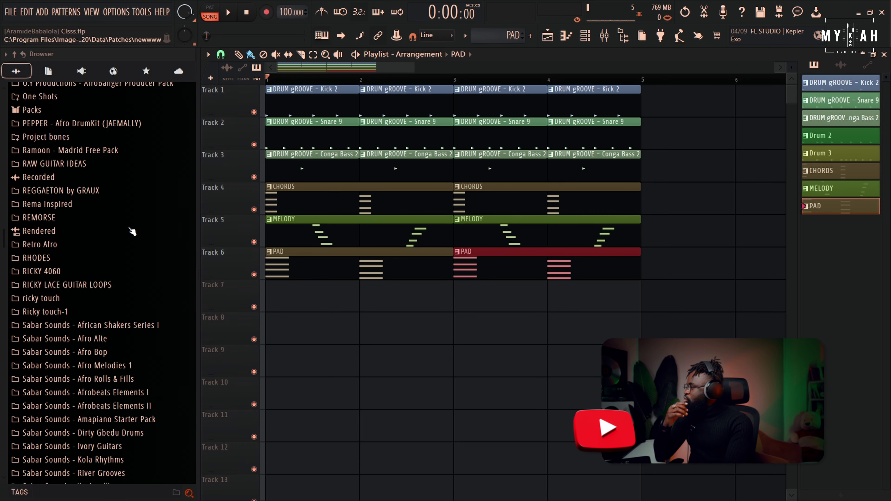
pyautogui.scroll(-15, 132, 232)
pyautogui.scroll(20, 133, 232)
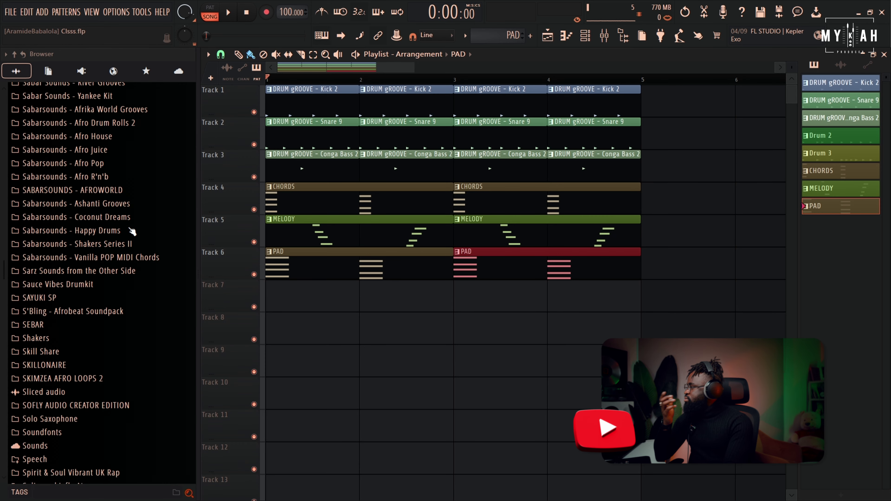
pyautogui.scroll(20, 132, 231)
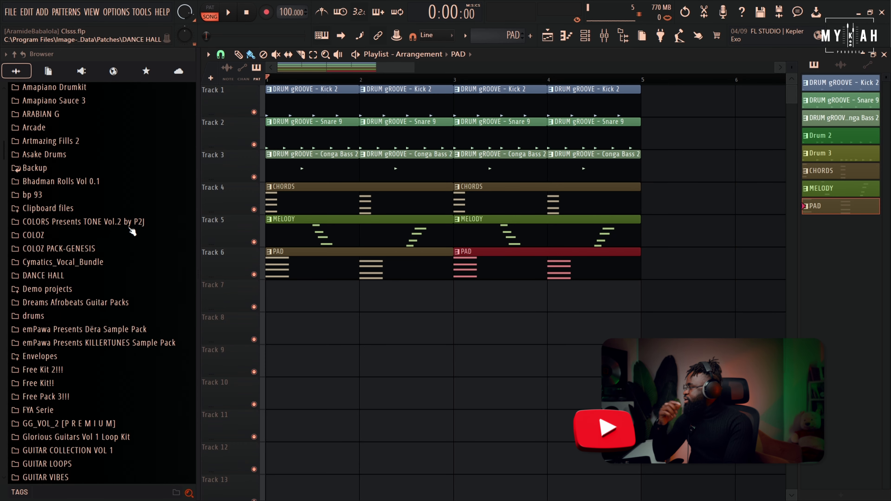
pyautogui.click(61, 420)
pyautogui.click(50, 343)
pyautogui.moveTo(51, 342); pyautogui.dragTo(517, 310)
# Play the arrangement from bar 4 to hear the BDMN 11 roll, and view the clip's sample settings.
pyautogui.click(549, 79)
pyautogui.press('space')
pyautogui.scroll(5, 628, 85)
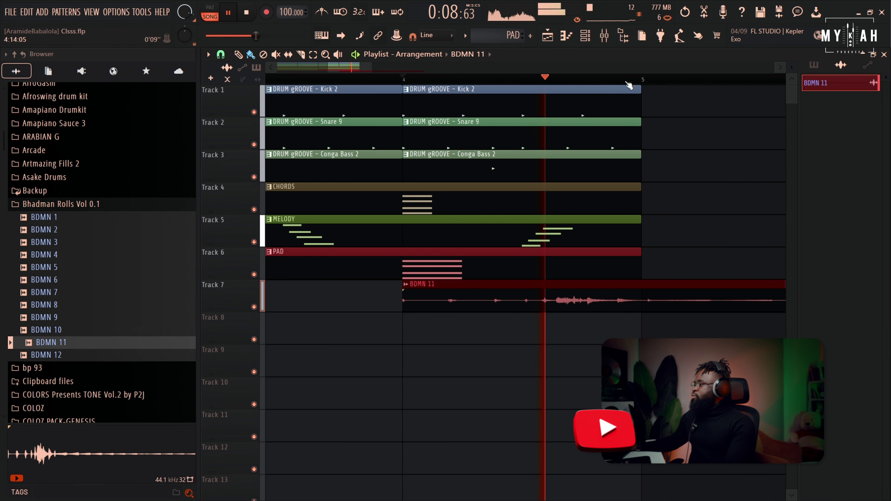
pyautogui.press('space')
pyautogui.doubleClick(554, 299)
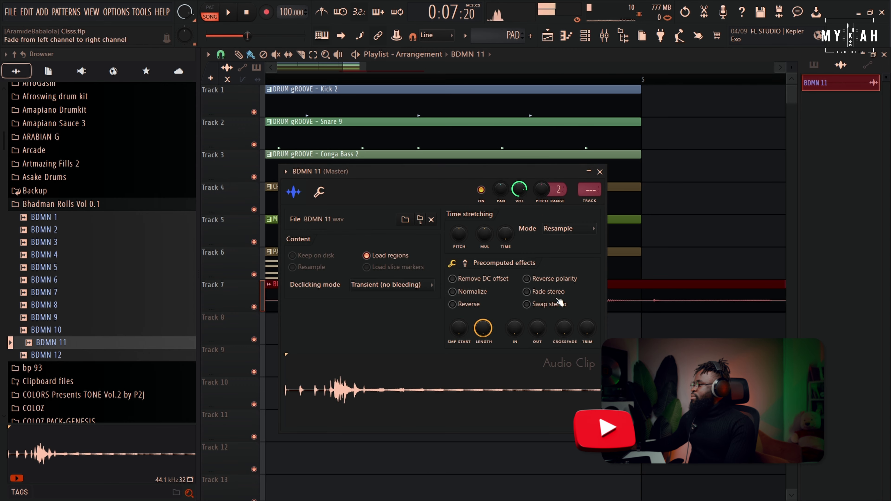
pyautogui.click(599, 172)
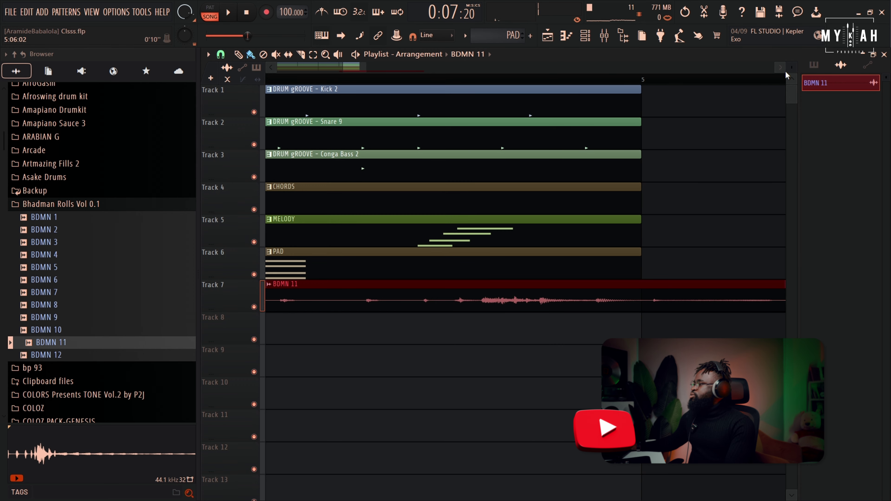
# Solo Track 7 and listen to the BDMN 11 clip alone from bar 4.
pyautogui.scroll(2, 791, 66)
pyautogui.scroll(-3, 553, 312)
pyautogui.keyDown('ctrl'); pyautogui.click(259, 254); pyautogui.keyUp('ctrl')
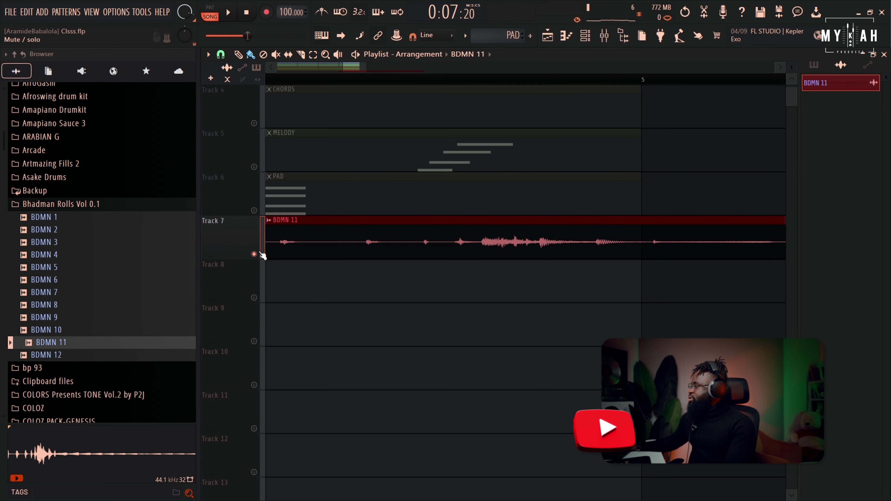
pyautogui.press('space')
pyautogui.press('space')
pyautogui.scroll(-2, 343, 83)
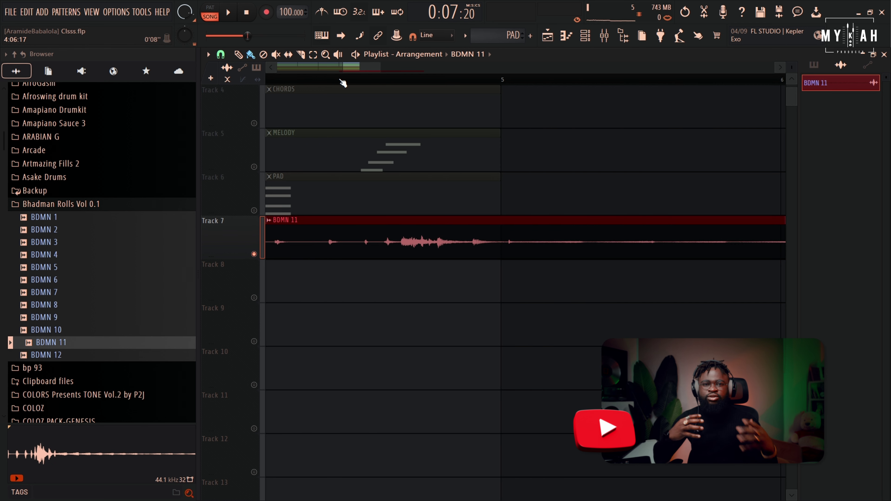
pyautogui.press('space')
pyautogui.scroll(-1, 362, 68)
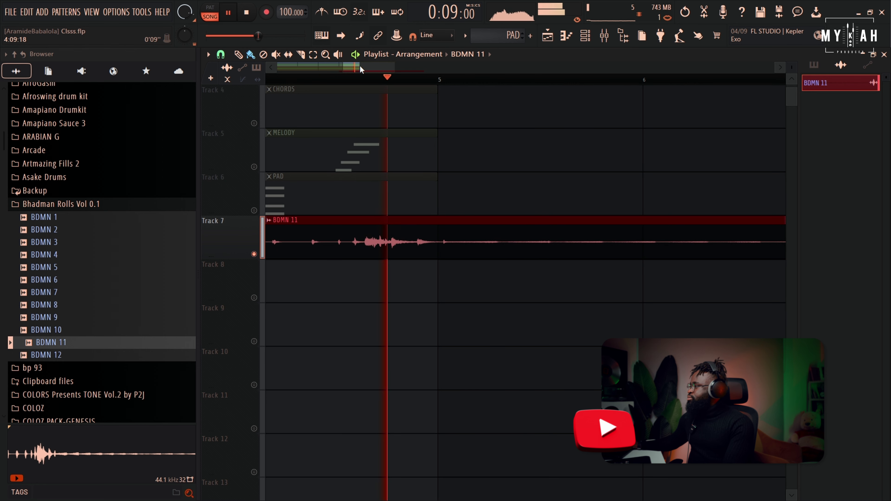
pyautogui.hscroll(-2, 361, 69)
pyautogui.press('space')
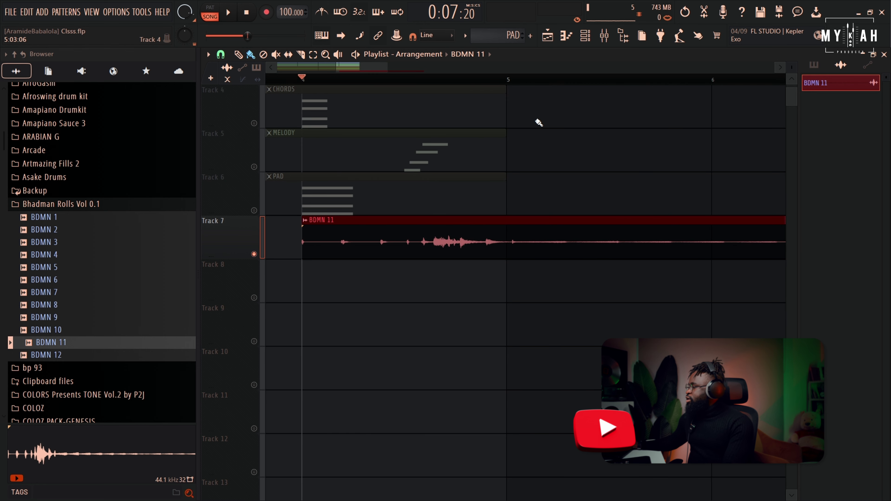
# Set BDMN 11's time stretching mode to Stretch and shorten its time so the final hit lands on bar 5.
pyautogui.hscroll(2, 508, 81)
pyautogui.click(508, 78)
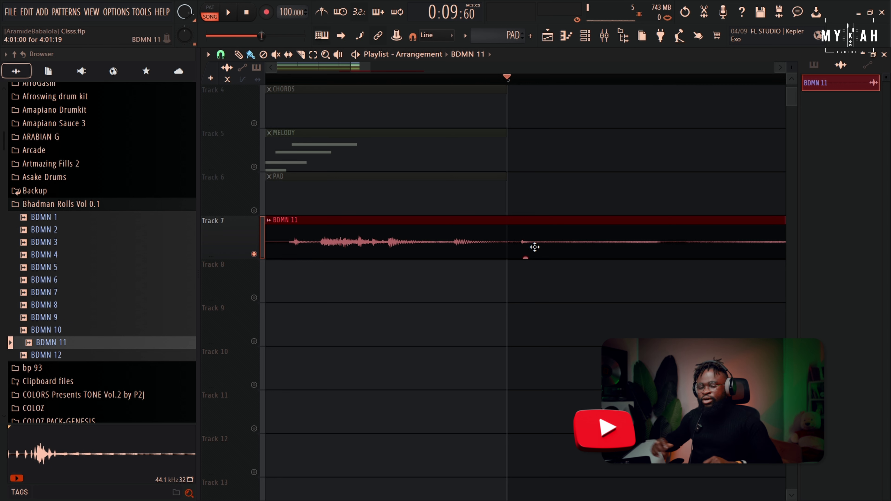
pyautogui.doubleClick(485, 250)
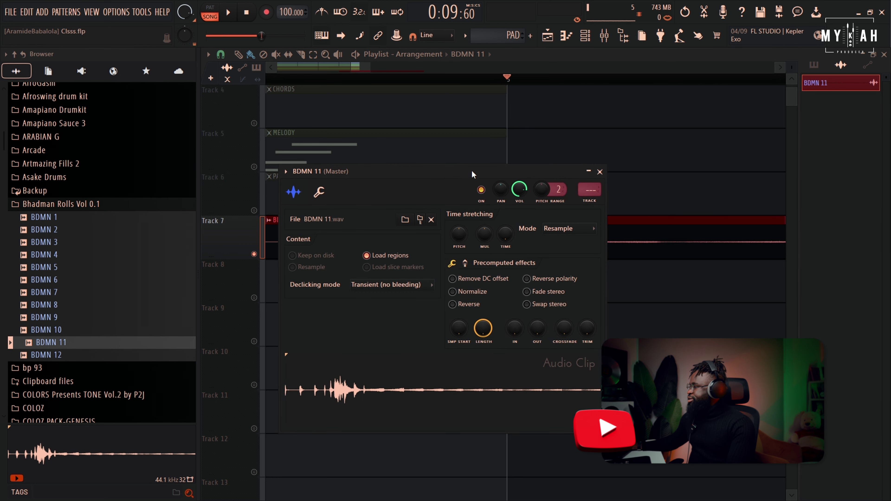
pyautogui.moveTo(471, 170); pyautogui.dragTo(496, 302)
pyautogui.click(585, 361)
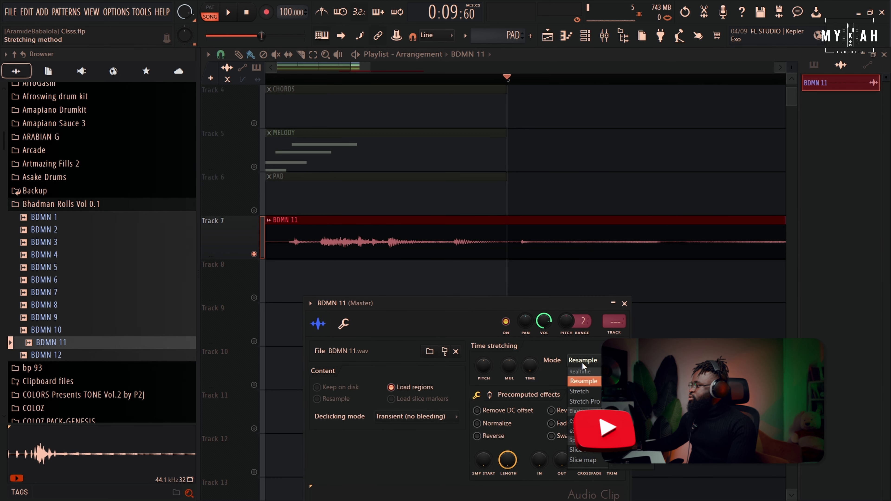
pyautogui.click(582, 390)
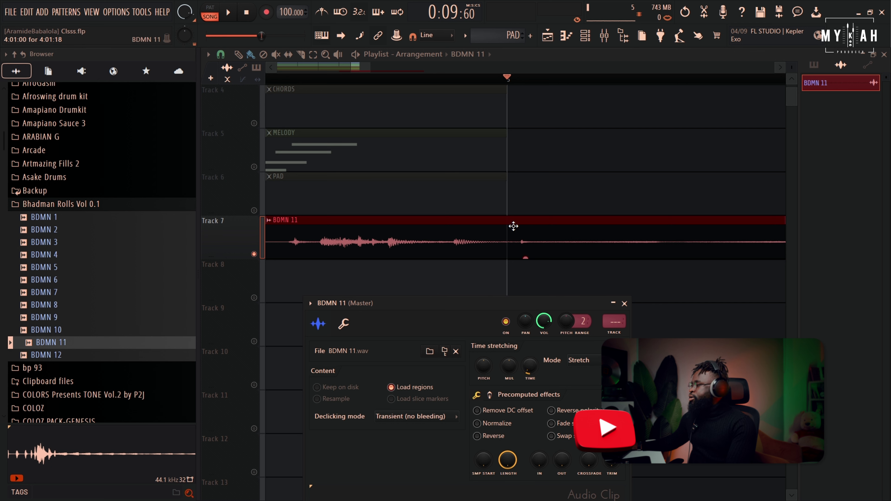
pyautogui.moveTo(530, 373); pyautogui.dragTo(530, 379)
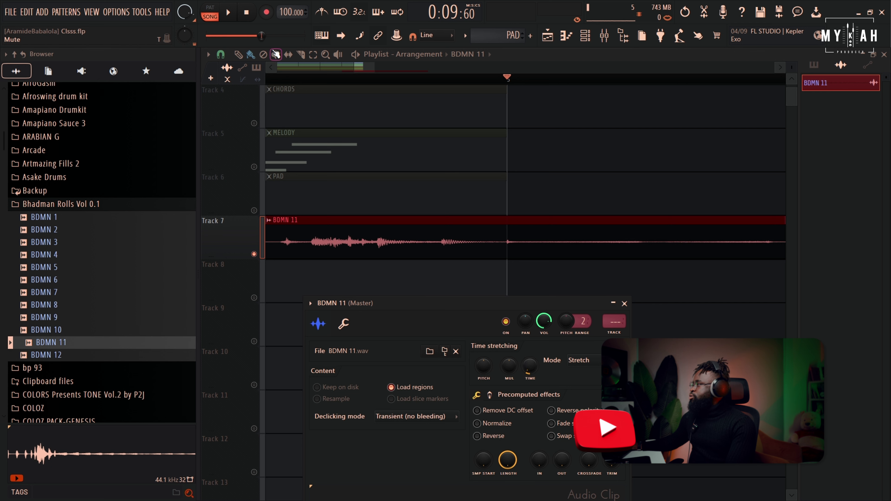
# Play the stretched BDMN 11 clip from bar 4 to check its timing.
pyautogui.scroll(-5, 509, 84)
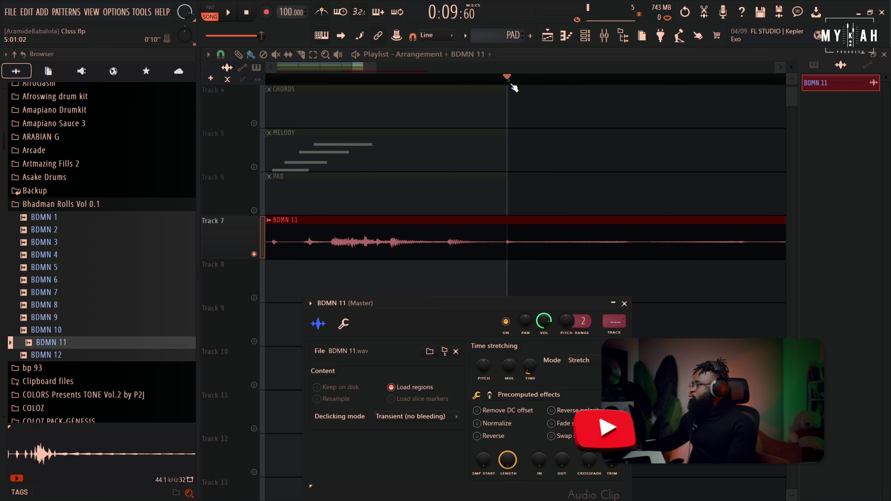
pyautogui.click(358, 83)
pyautogui.press('space')
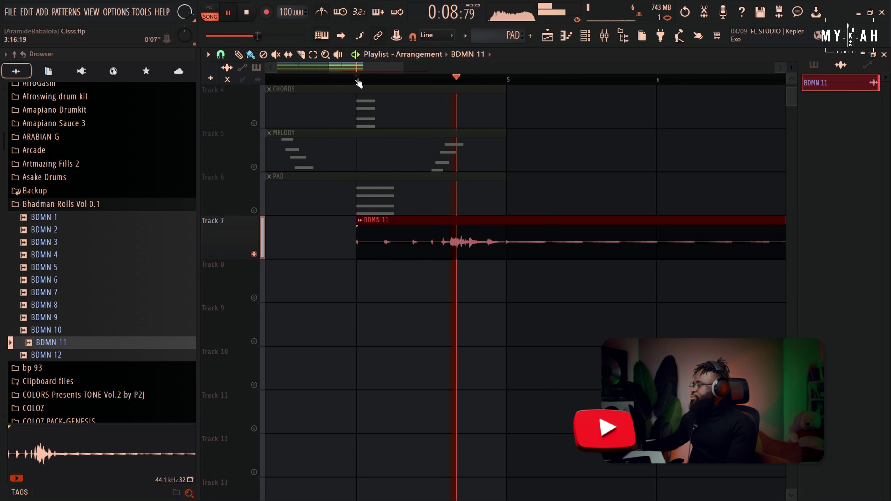
pyautogui.press('space')
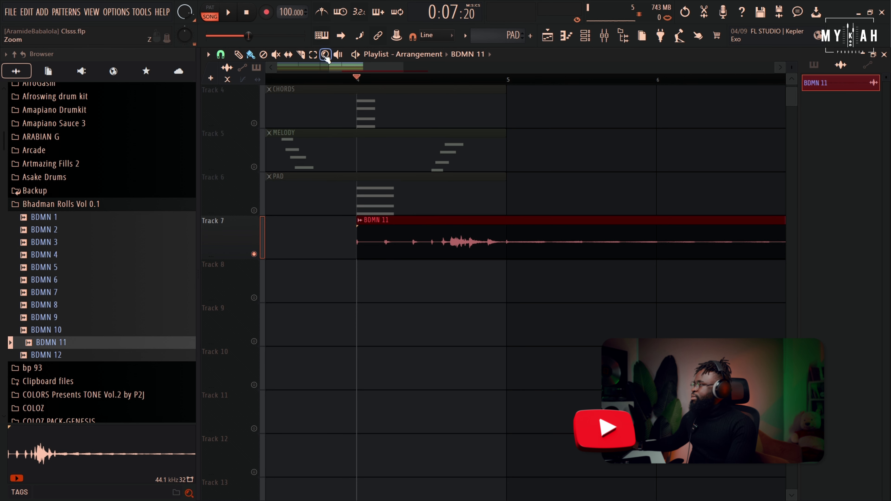
# Slice the BDMN 11 clip at bar 5, deleting the part after the cut, and unsolo Track 7.
pyautogui.moveTo(500, 228); pyautogui.dragTo(481, 256)
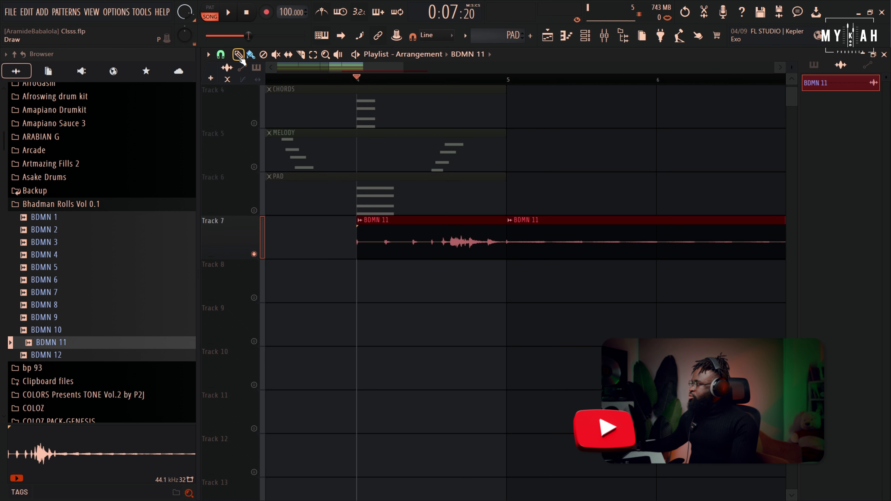
pyautogui.rightClick(528, 229)
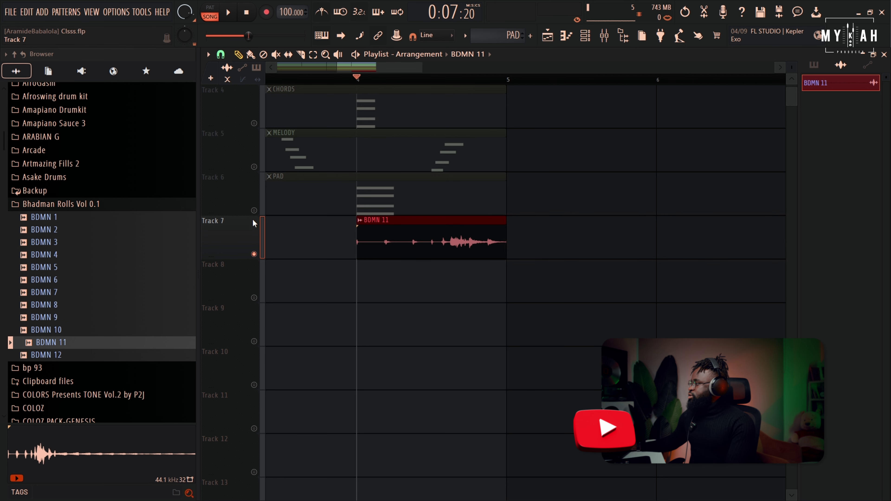
pyautogui.keyDown('ctrl'); pyautogui.click(254, 211); pyautogui.keyUp('ctrl')
pyautogui.keyDown('ctrl'); pyautogui.click(255, 210); pyautogui.keyUp('ctrl')
# Play the full arrangement to hear the trimmed BDMN 11 roll together with all tracks.
pyautogui.press('space')
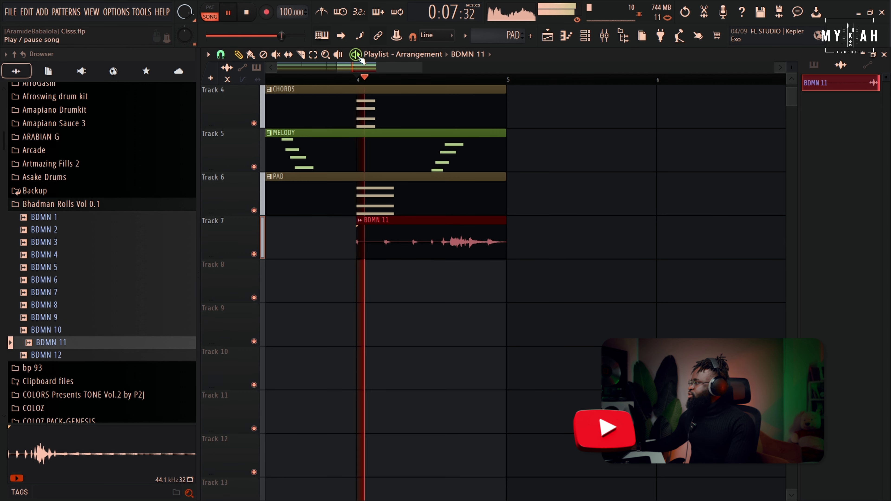
pyautogui.scroll(-3, 338, 64)
pyautogui.scroll(3, 507, 243)
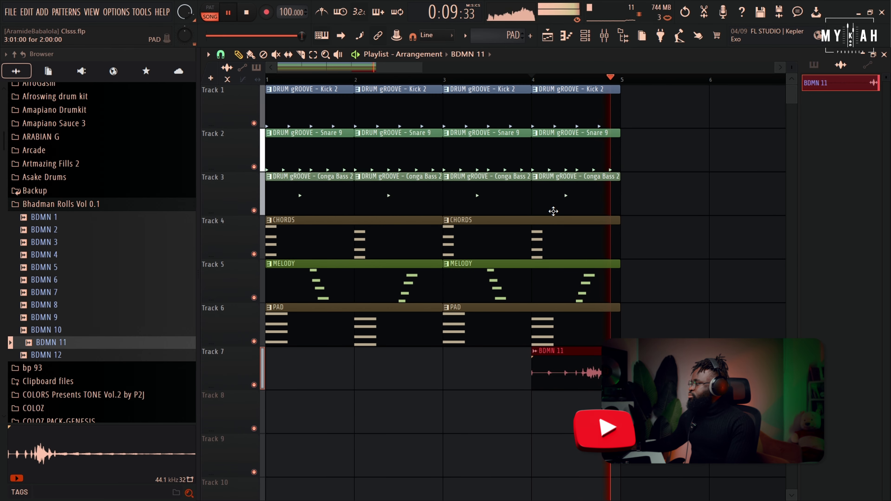
pyautogui.scroll(-2, 432, 66)
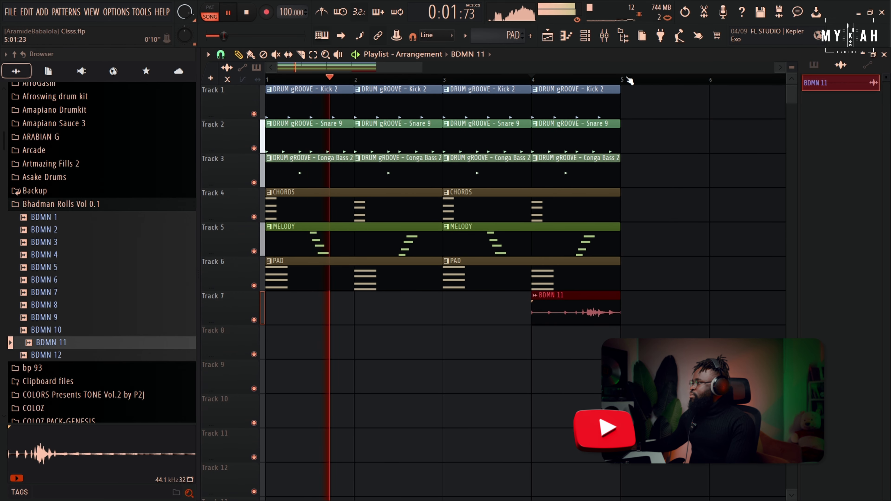
pyautogui.scroll(3, 386, 81)
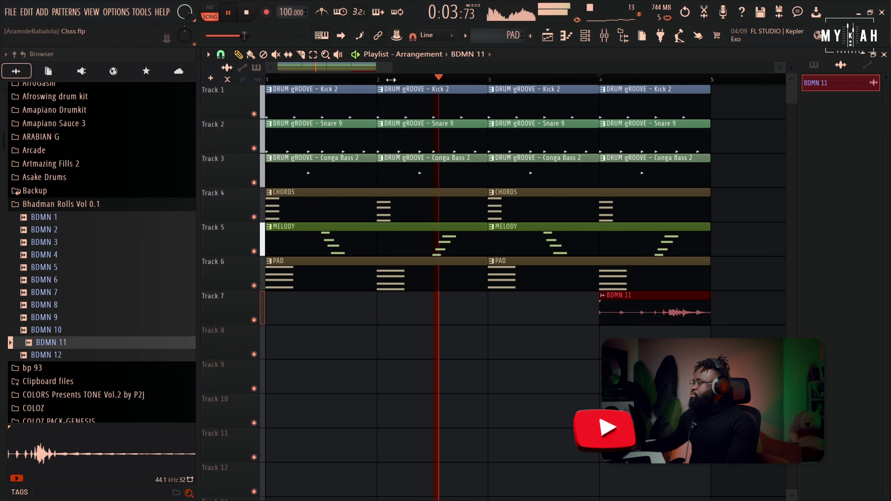
pyautogui.scroll(1, 388, 82)
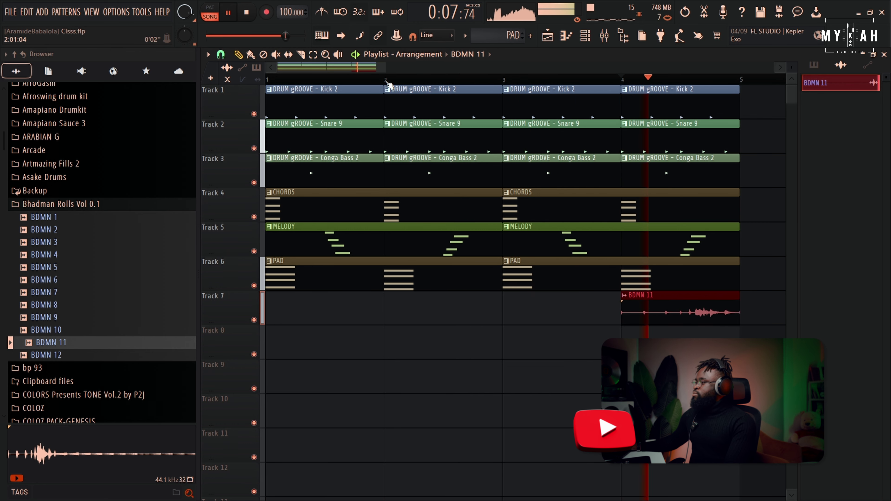
pyautogui.press('space')
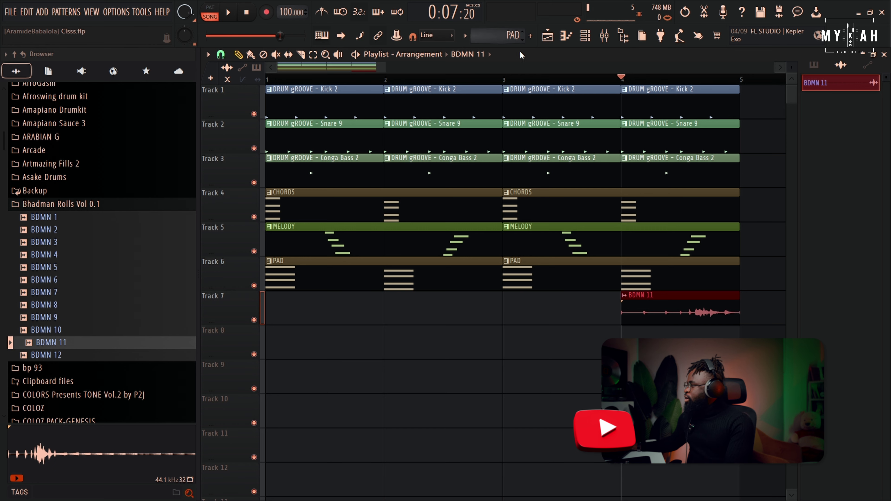
# Add Omnisphere as a new channel and move its window higher up.
pyautogui.click(583, 38)
pyautogui.click(329, 148)
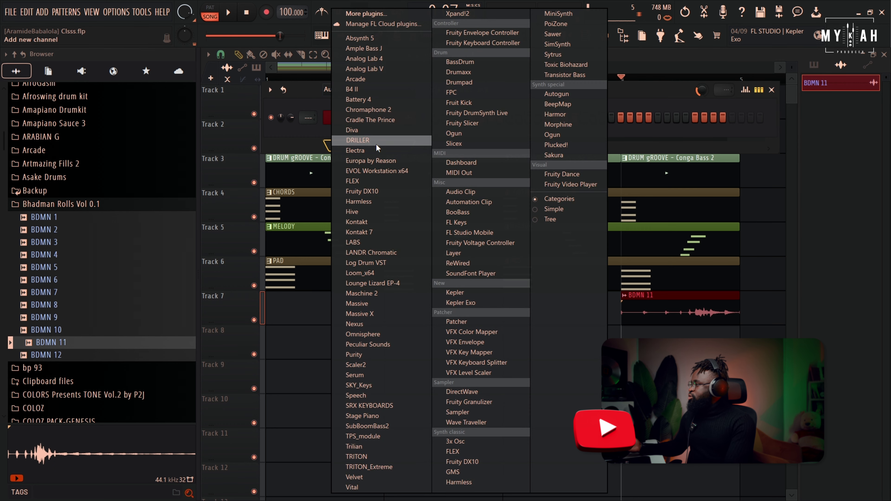
pyautogui.click(376, 336)
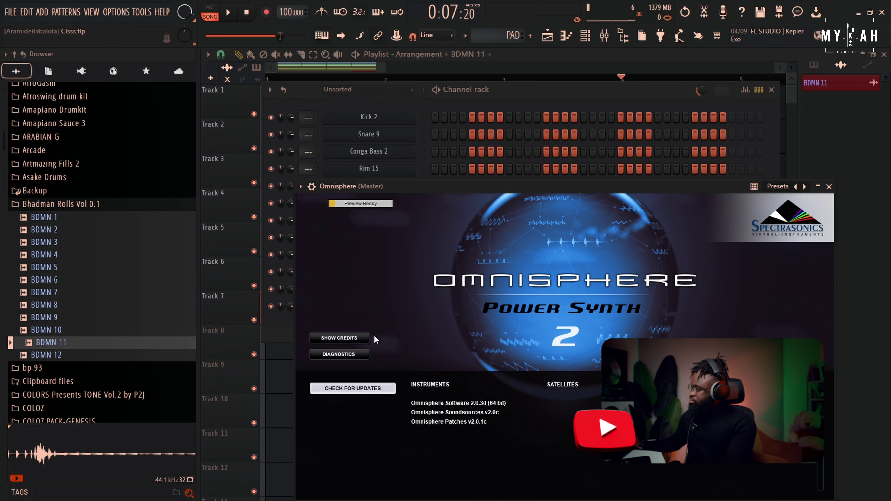
pyautogui.moveTo(542, 189); pyautogui.dragTo(528, 95)
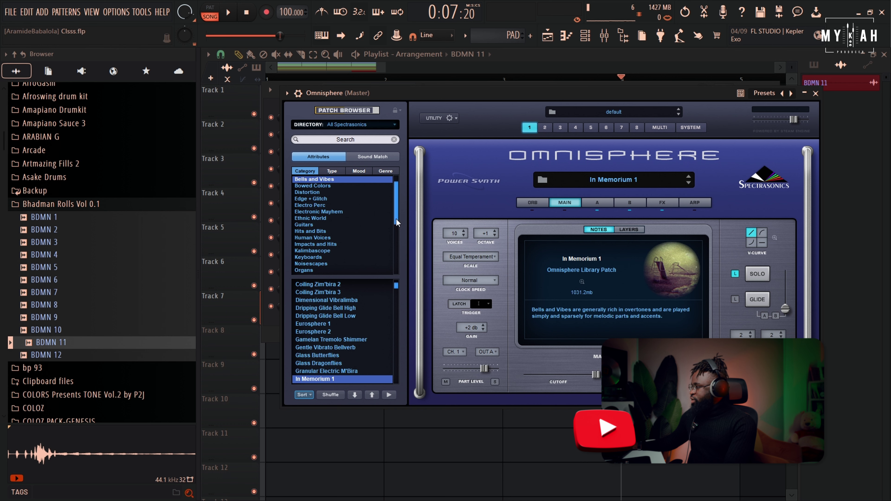
# Load the Clipped Sines Bass patch from Omnisphere's Synth Bass category and show the plugin's channel settings.
pyautogui.moveTo(397, 221); pyautogui.dragTo(394, 250)
pyautogui.click(318, 245)
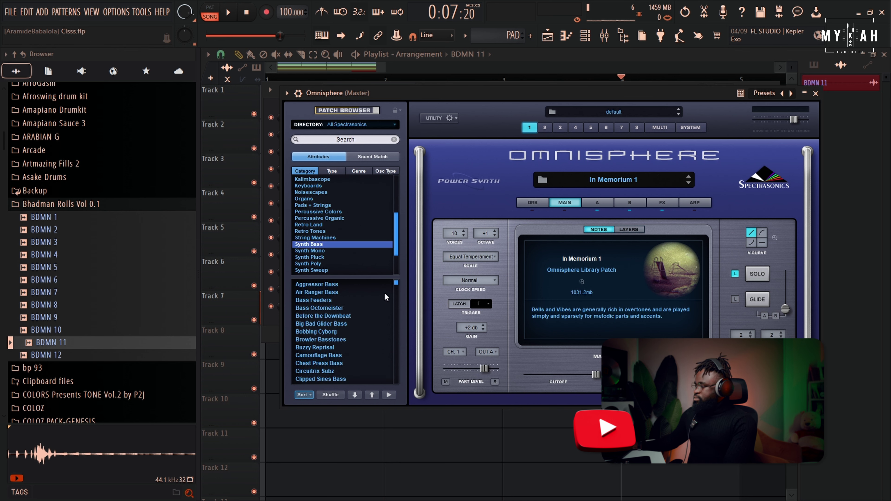
pyautogui.click(331, 380)
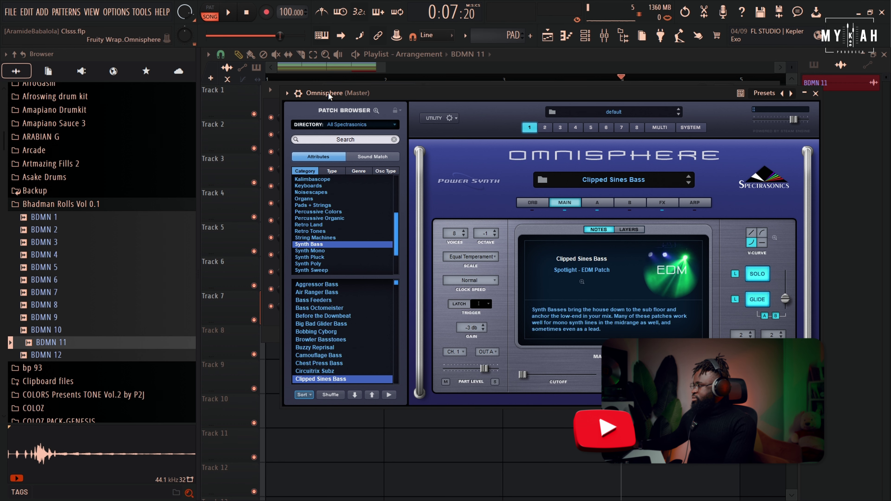
pyautogui.click(298, 93)
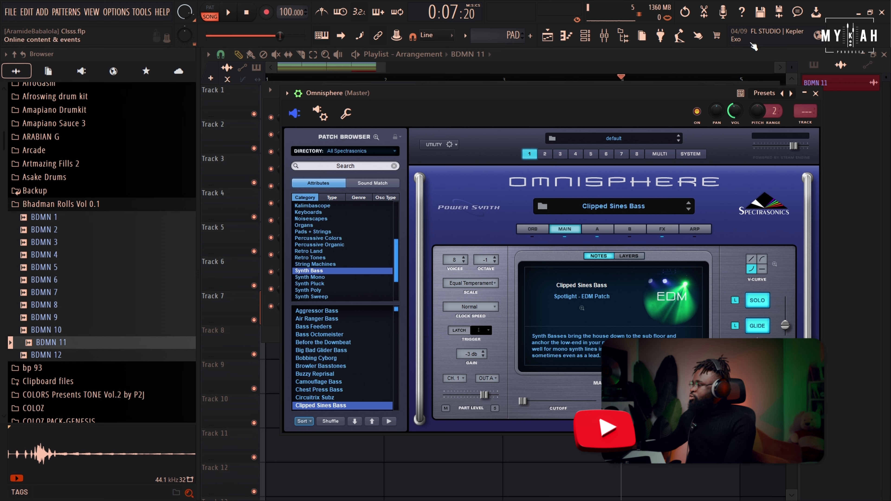
# Create a new pattern named Bass, give it an olive-green colour, and place it at bar 1 on Track 8.
pyautogui.click(467, 37)
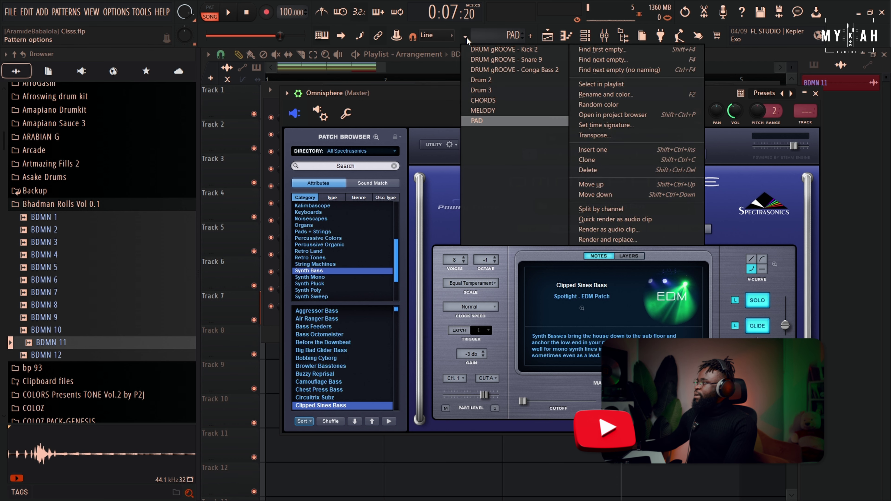
pyautogui.click(582, 52)
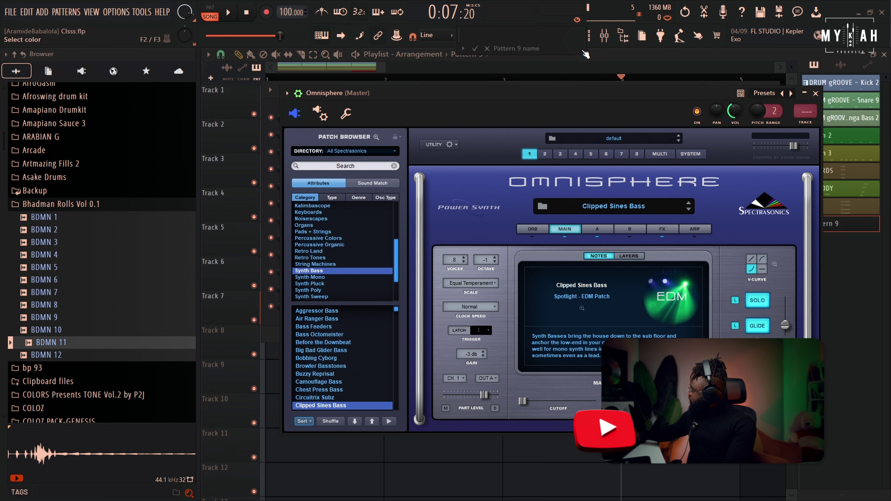
pyautogui.write('B')
pyautogui.press('capslock')
pyautogui.write('ass')
pyautogui.click(581, 50)
pyautogui.click(638, 149)
pyautogui.press('Return')
pyautogui.press('Escape')
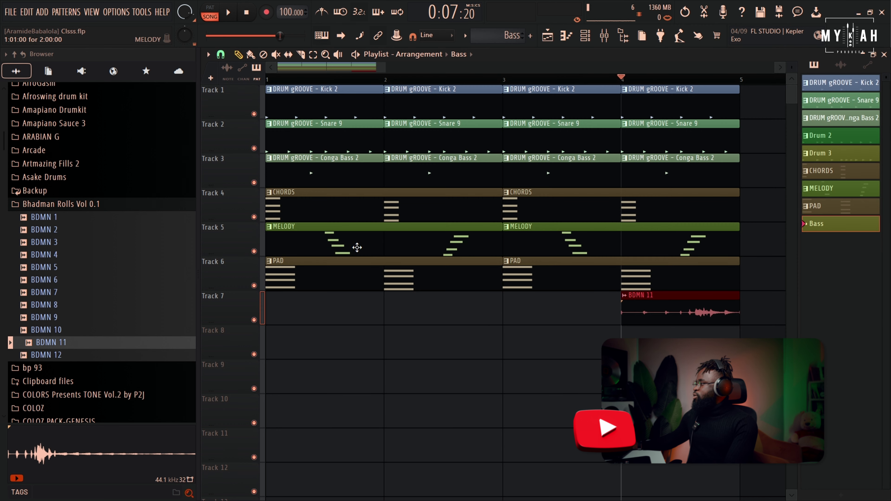
pyautogui.click(284, 346)
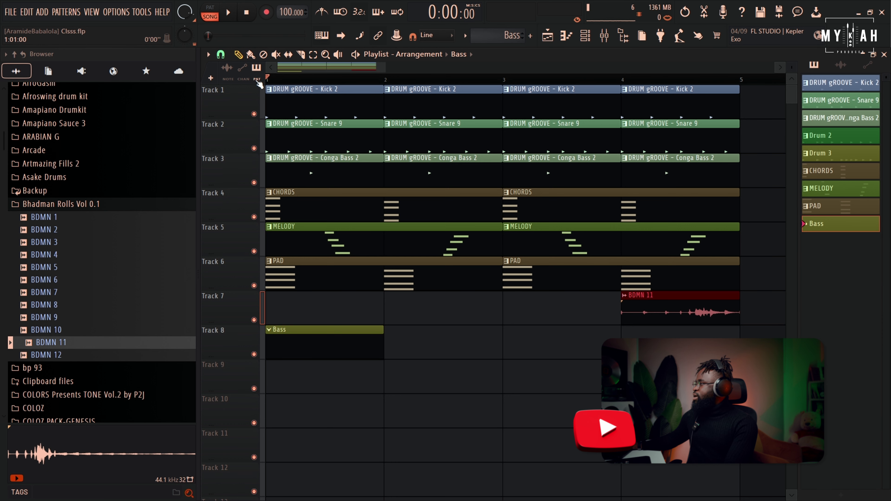
pyautogui.scroll(-2, 323, 87)
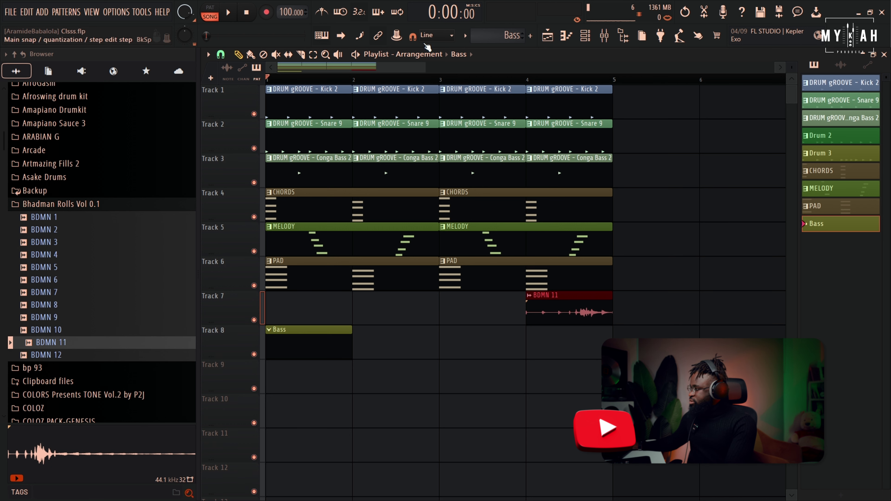
# Inspect the notes in the CHORDS pattern and audition the lowest note of each chord, F3 and E3.
pyautogui.doubleClick(298, 216)
pyautogui.moveTo(614, 72); pyautogui.dragTo(511, 68)
pyautogui.click(240, 356)
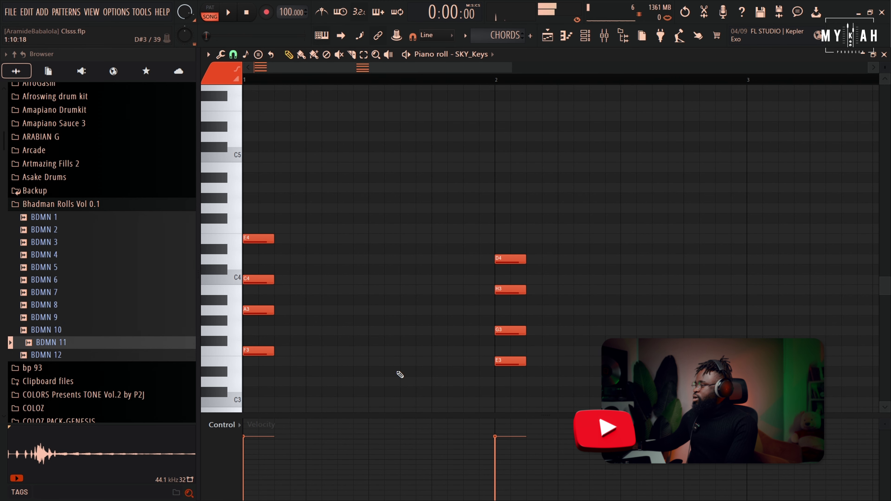
pyautogui.click(240, 365)
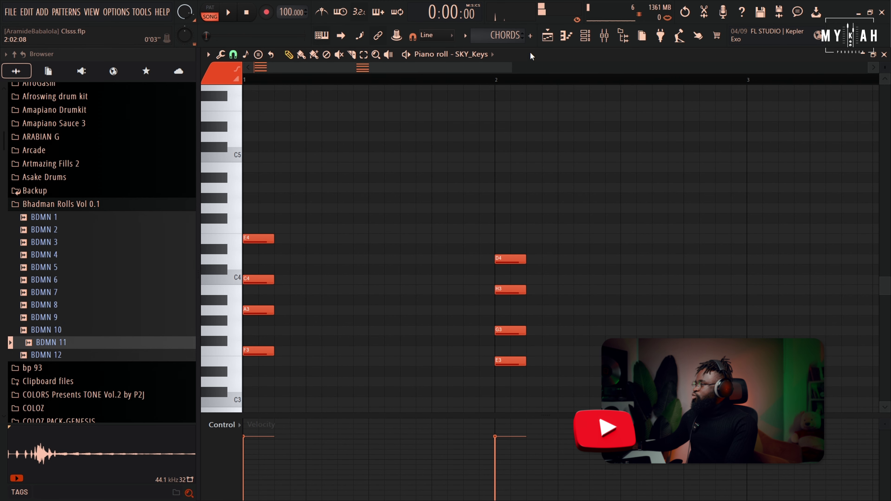
pyautogui.press('F5')
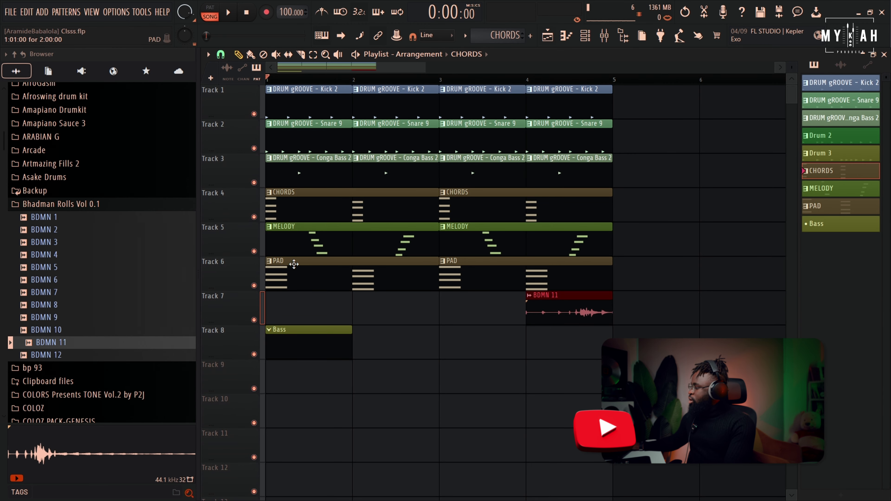
# Draw an F4 note filling bar 1 on the Omnisphere channel of the Bass pattern and start playback.
pyautogui.click(305, 330)
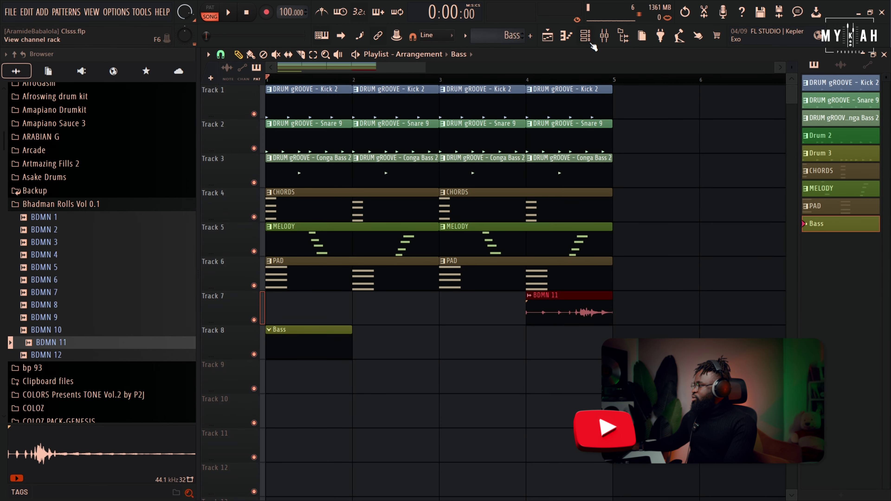
pyautogui.click(585, 35)
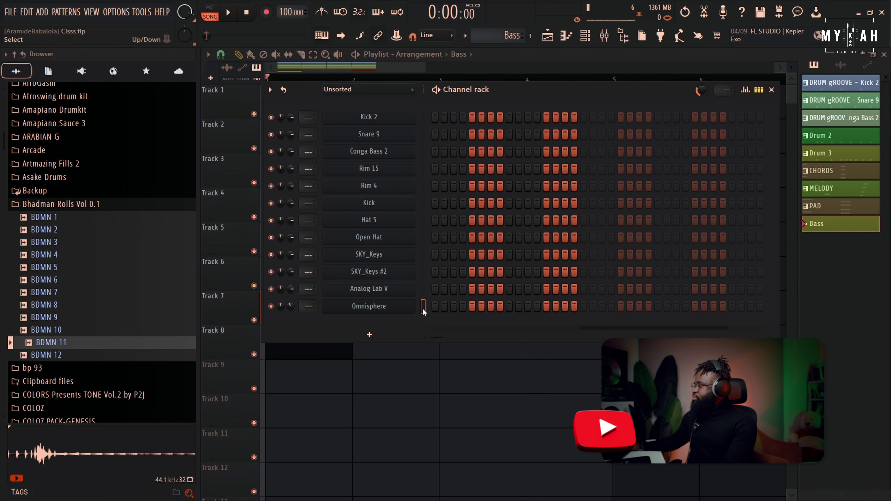
pyautogui.press('F7')
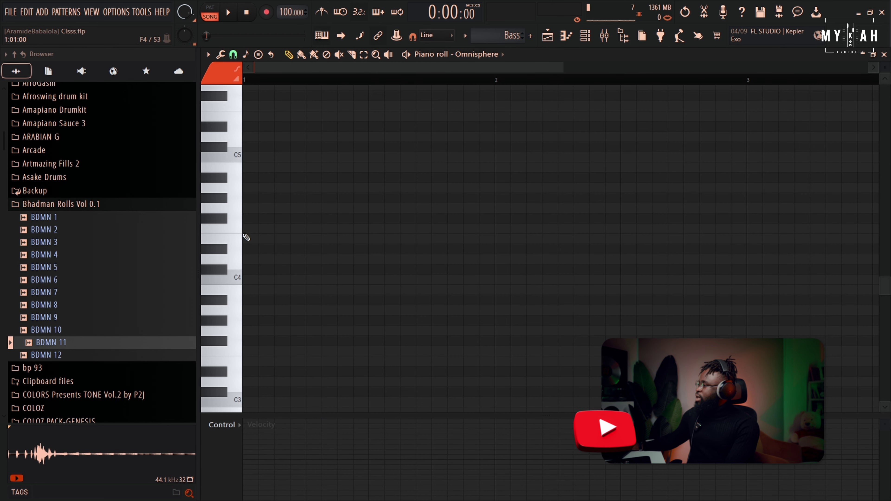
pyautogui.click(237, 243)
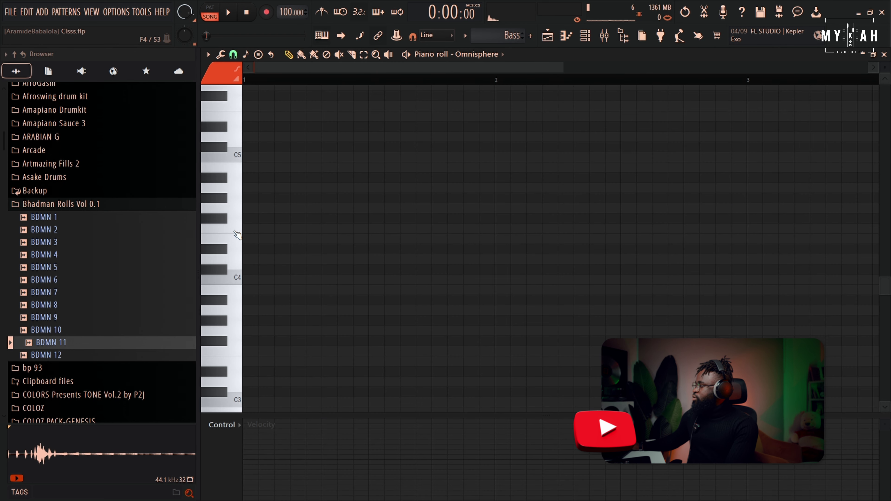
pyautogui.click(238, 233)
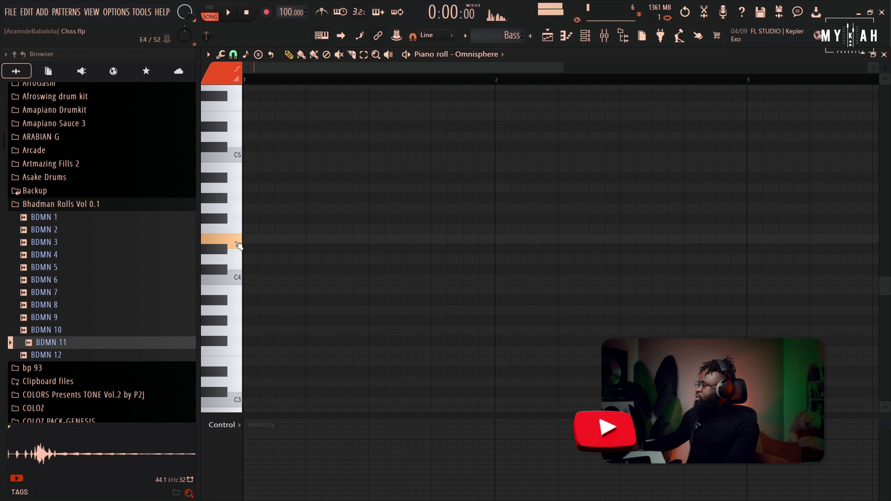
pyautogui.click(249, 228)
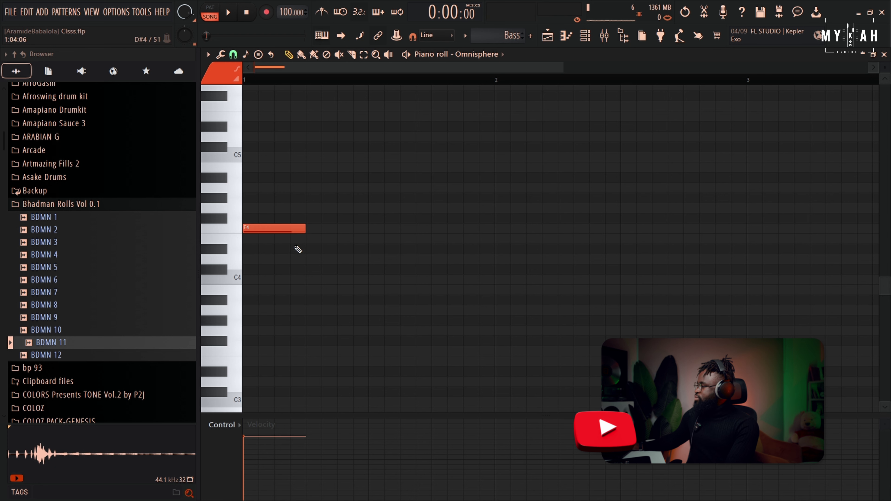
pyautogui.moveTo(303, 229); pyautogui.dragTo(455, 229)
pyautogui.press('space')
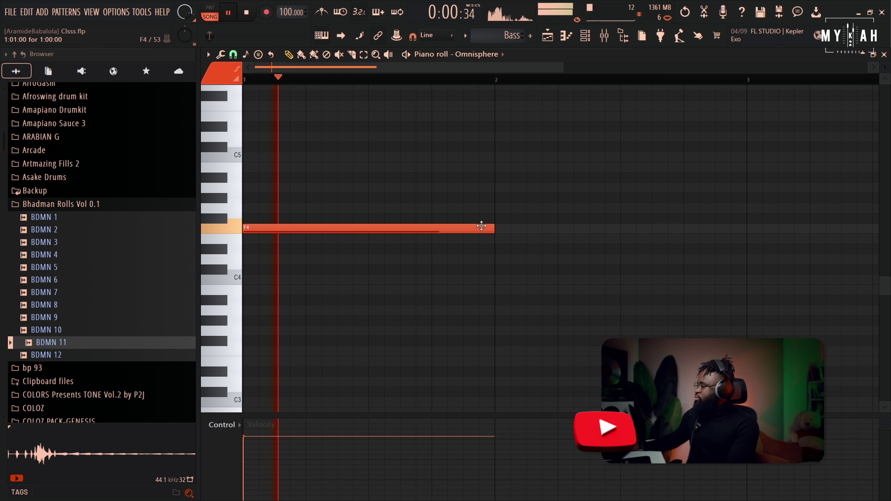
# Add an E4 note filling bar 2 of the Bass pattern and play the bass line from the start.
pyautogui.scroll(-3, 474, 84)
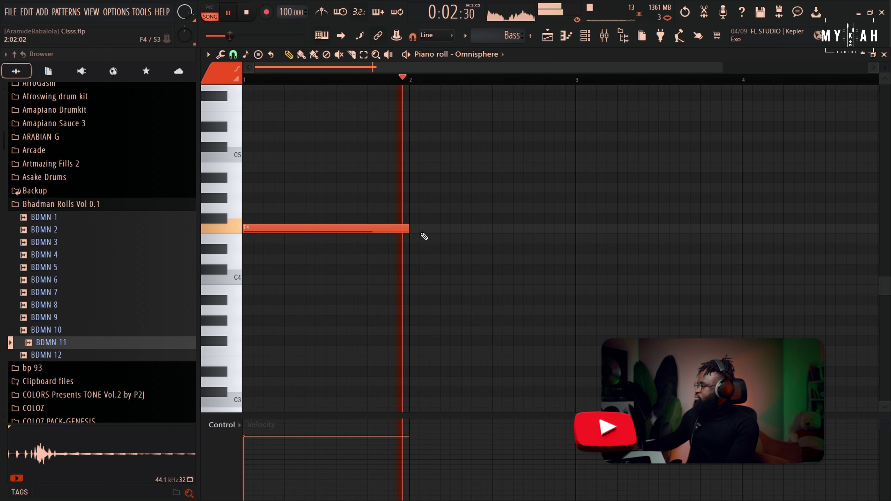
pyautogui.press('space')
pyautogui.click(410, 239)
pyautogui.press('space')
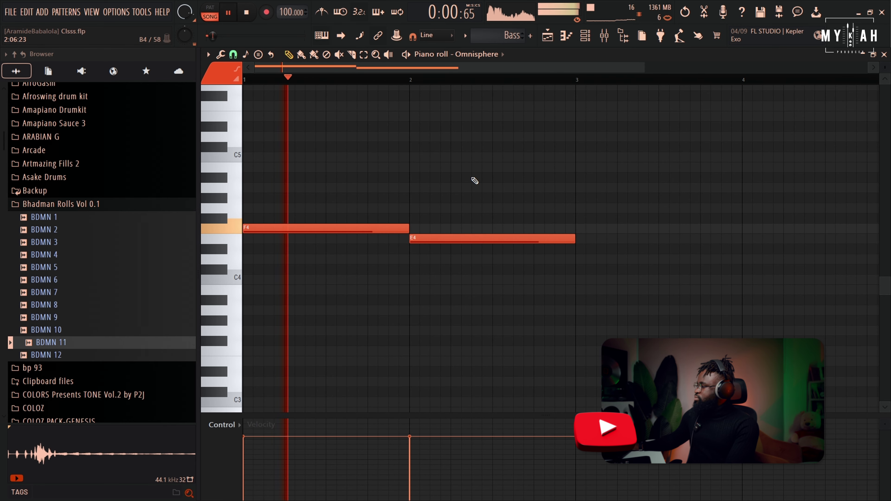
# Place a second Bass clip at bar 3 on Track 8 and listen to the arrangement.
pyautogui.click(548, 37)
pyautogui.click(448, 338)
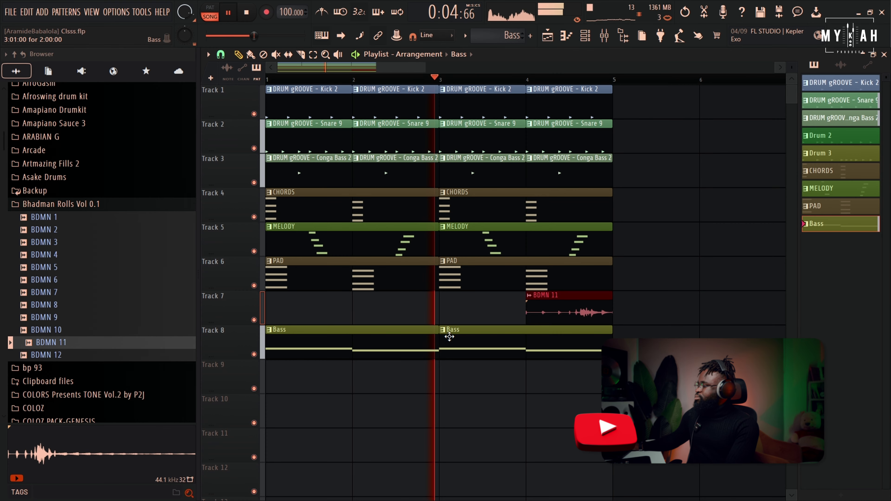
pyautogui.press('space')
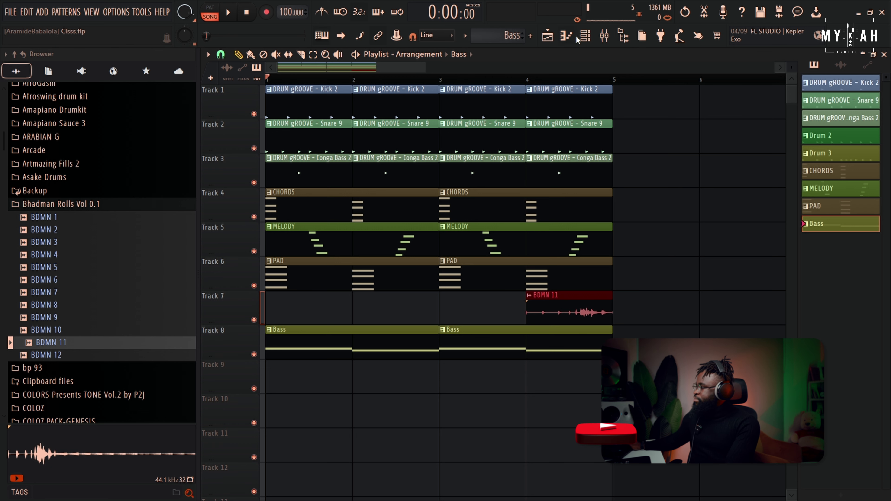
# Adjust the Omnisphere channel's volume and play the arrangement to check the bass level in the mix.
pyautogui.click(585, 36)
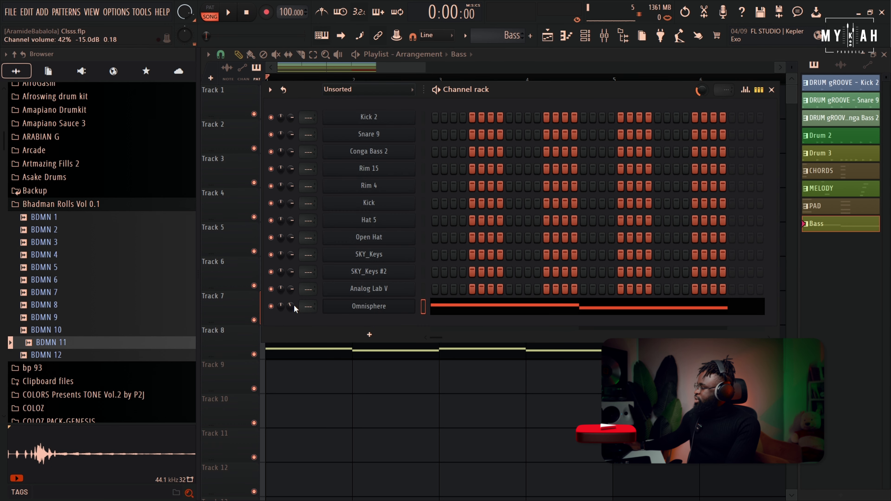
pyautogui.press('space')
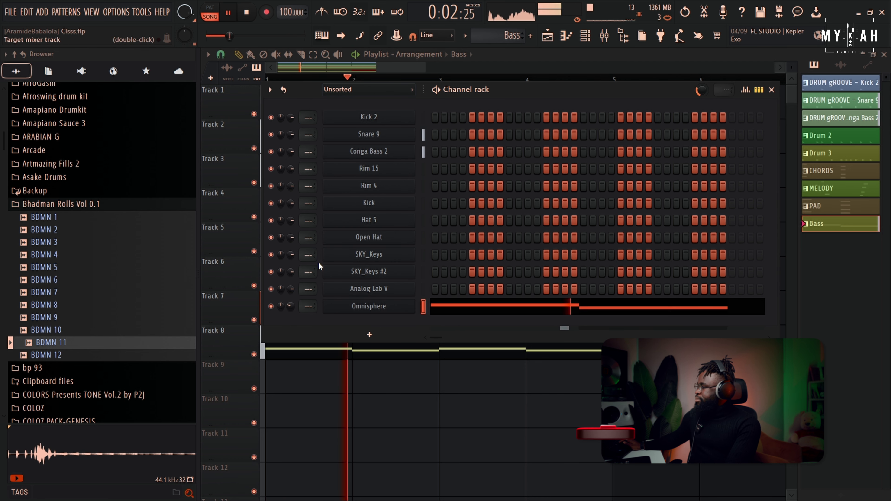
pyautogui.click(396, 68)
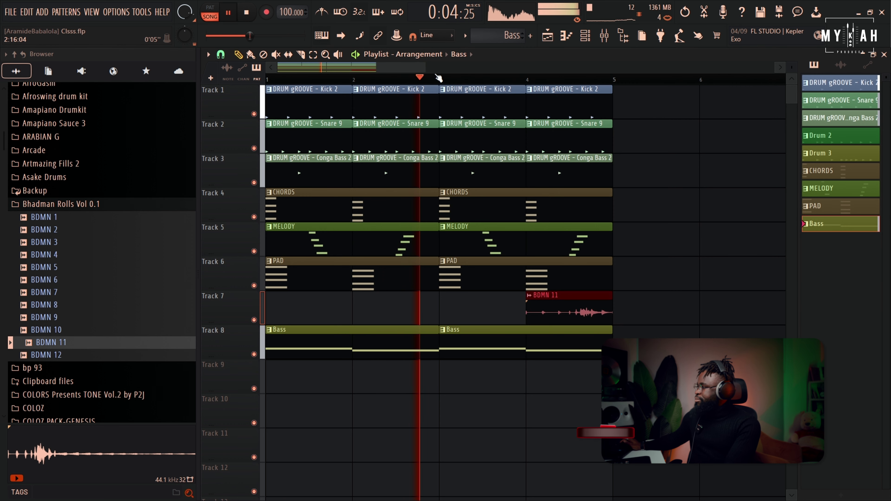
pyautogui.moveTo(425, 68); pyautogui.dragTo(400, 73)
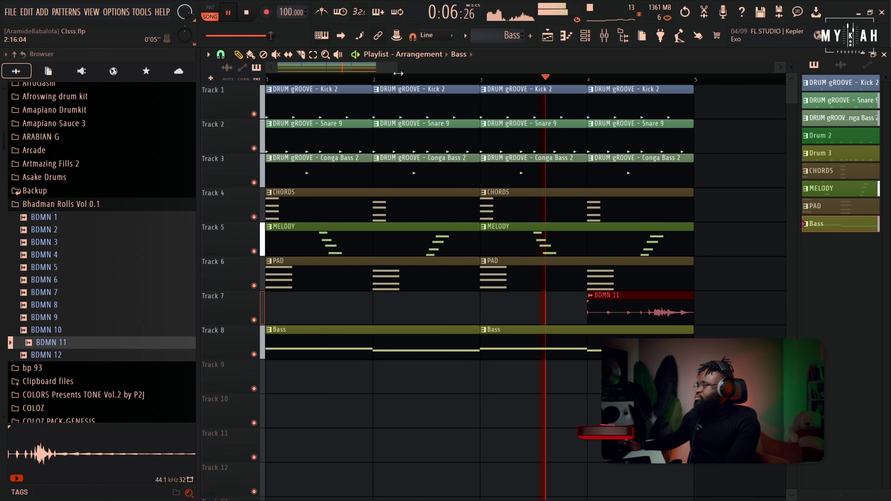
pyautogui.scroll(1, 792, 66)
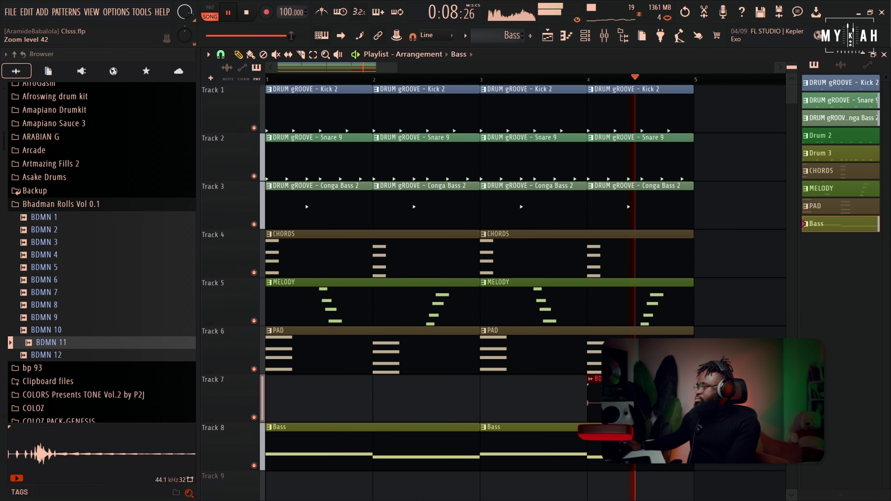
pyautogui.scroll(-2, 716, 267)
pyautogui.press('space')
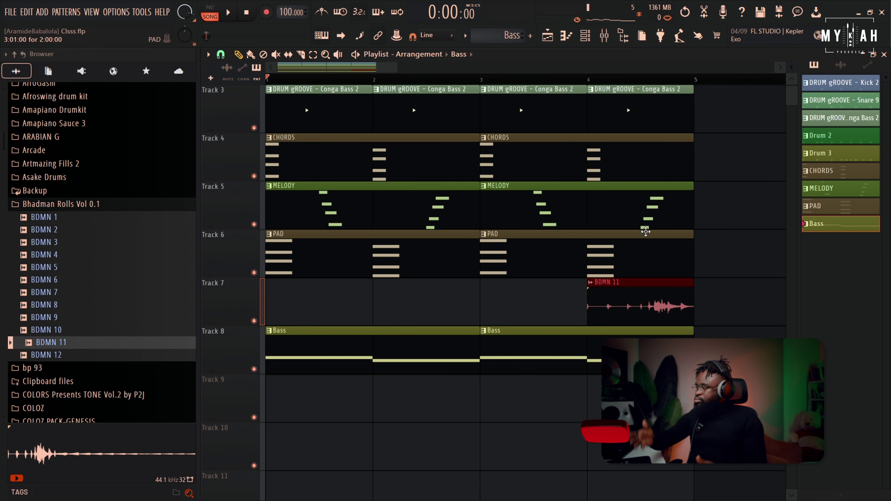
# Add another SKY_Keys instrument as a new channel.
pyautogui.click(586, 35)
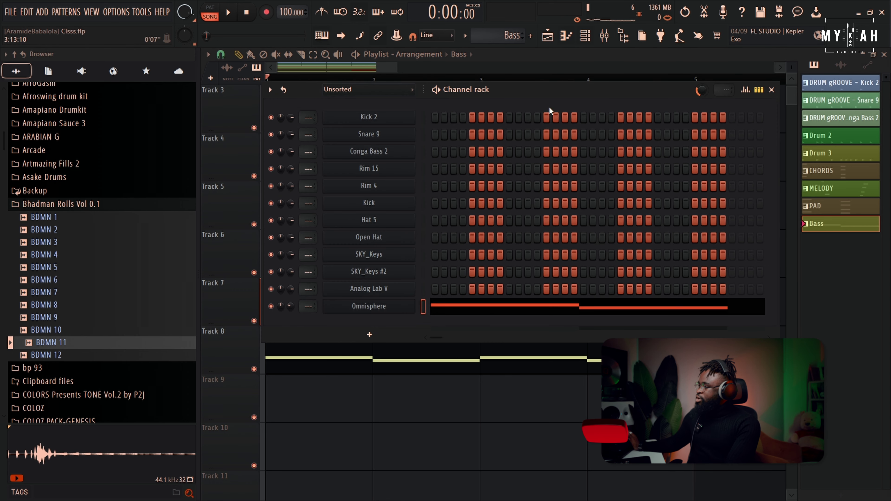
pyautogui.click(388, 339)
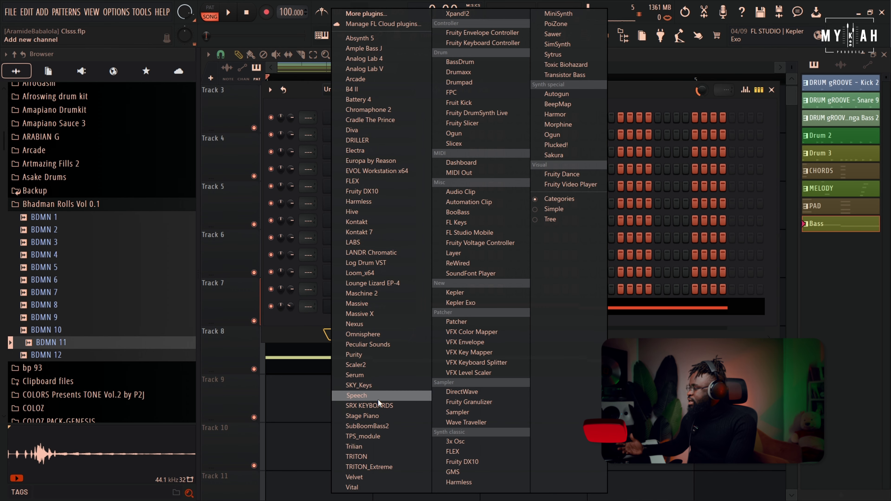
pyautogui.click(379, 385)
# Draw a G4 note one step long at step 7 of bar 1 in the me;lody 2 pattern and audition it.
pyautogui.press('space')
pyautogui.click(306, 208)
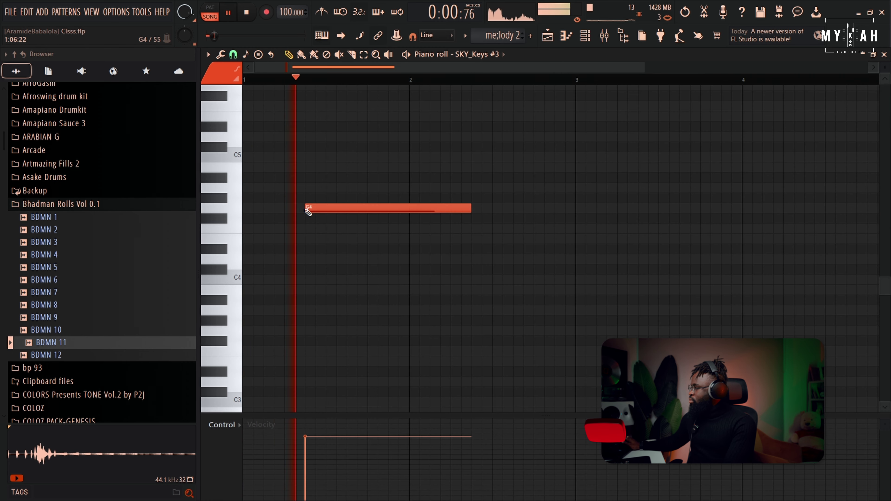
pyautogui.press('space')
pyautogui.moveTo(471, 208); pyautogui.dragTo(316, 209)
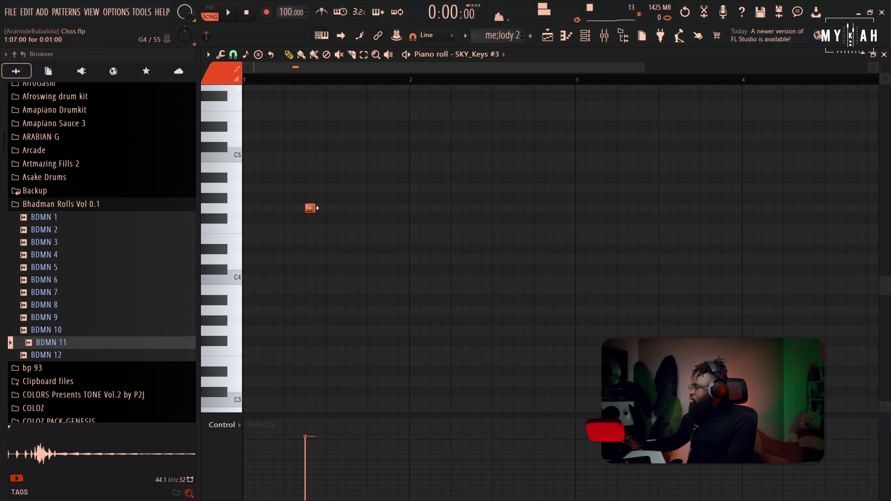
pyautogui.press('space')
pyautogui.press('space')
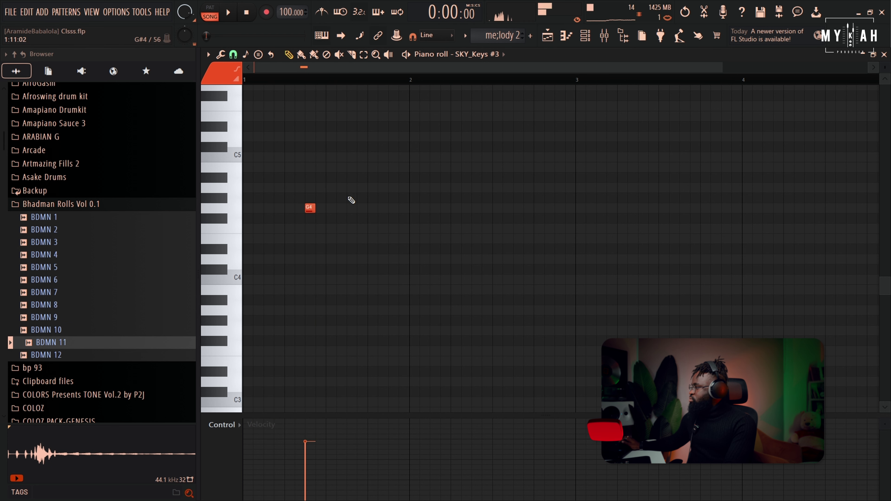
# Add one-step notes A4 at step 11 and D4 at step 15 of bar 1, and play the melody.
pyautogui.moveTo(351, 173); pyautogui.dragTo(347, 189)
pyautogui.press('space')
pyautogui.press('space')
pyautogui.click(389, 207)
pyautogui.moveTo(390, 207); pyautogui.dragTo(394, 261)
pyautogui.press('space')
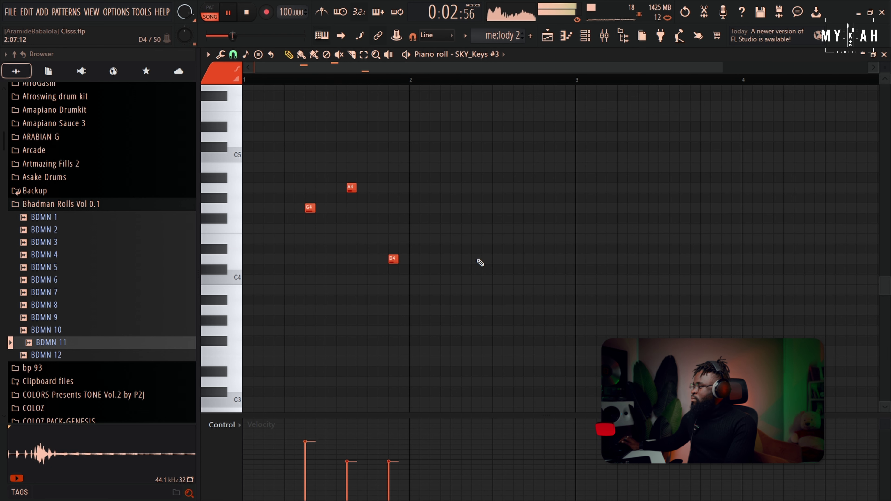
# Add a short G4 note in bar 2 of the melody and move it to step 7.
pyautogui.click(515, 212)
pyautogui.press('space')
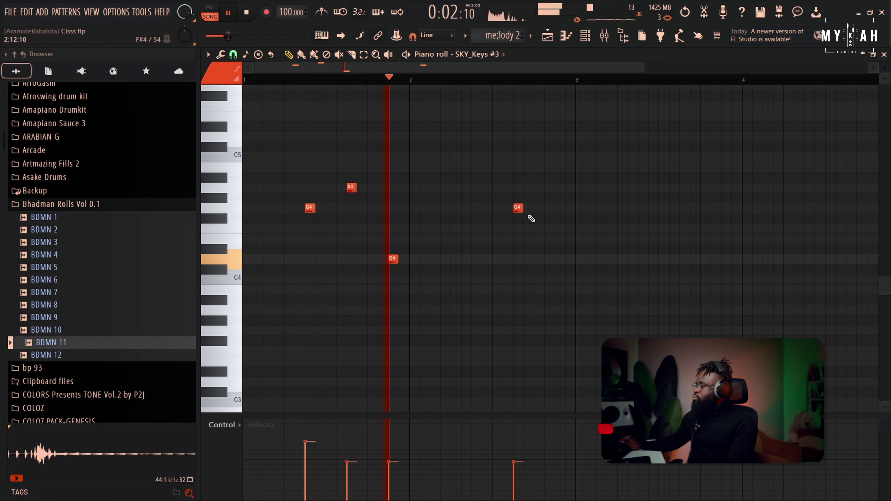
pyautogui.press('space')
pyautogui.moveTo(518, 209); pyautogui.dragTo(478, 208)
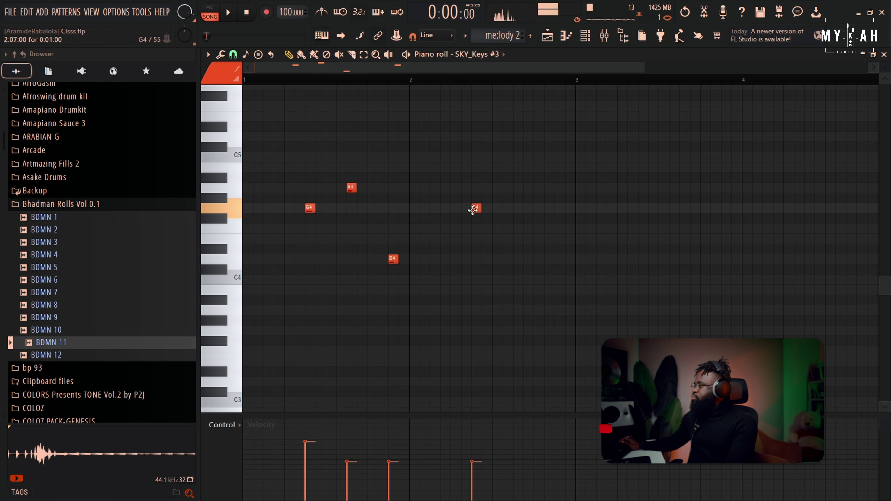
# Play the full arrangement in the playlist to hear the me;lody 2 clips on Track 9 with the other layers.
pyautogui.press('F5')
pyautogui.press('space')
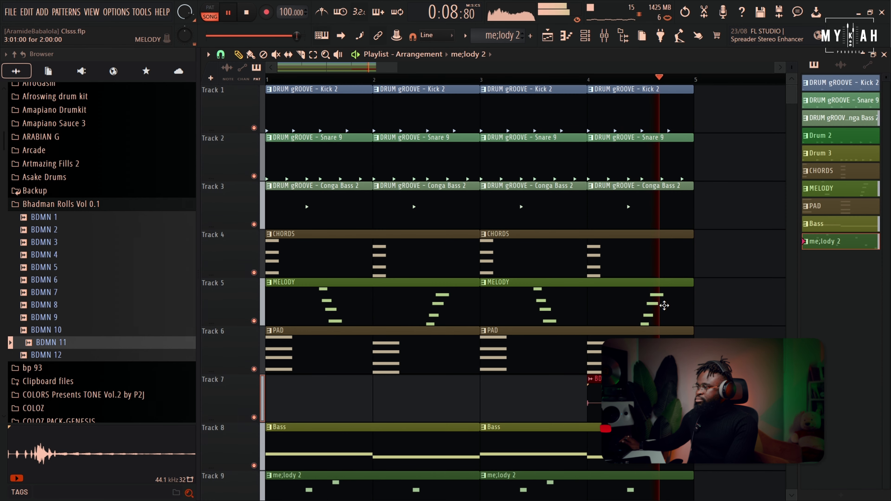
pyautogui.scroll(-2, 792, 66)
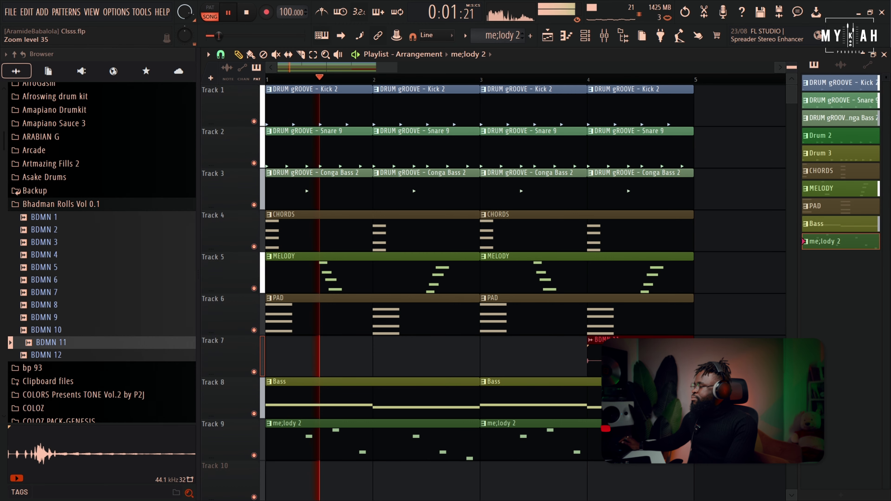
pyautogui.scroll(-2, 793, 66)
pyautogui.press('space')
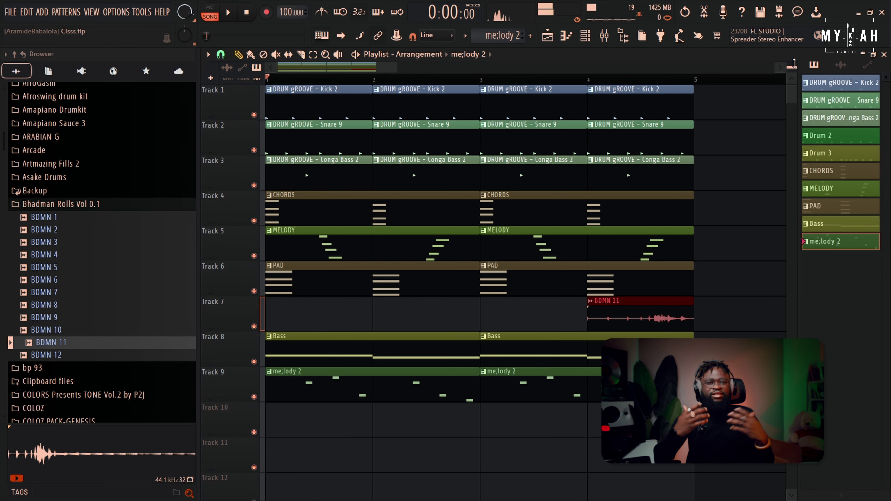